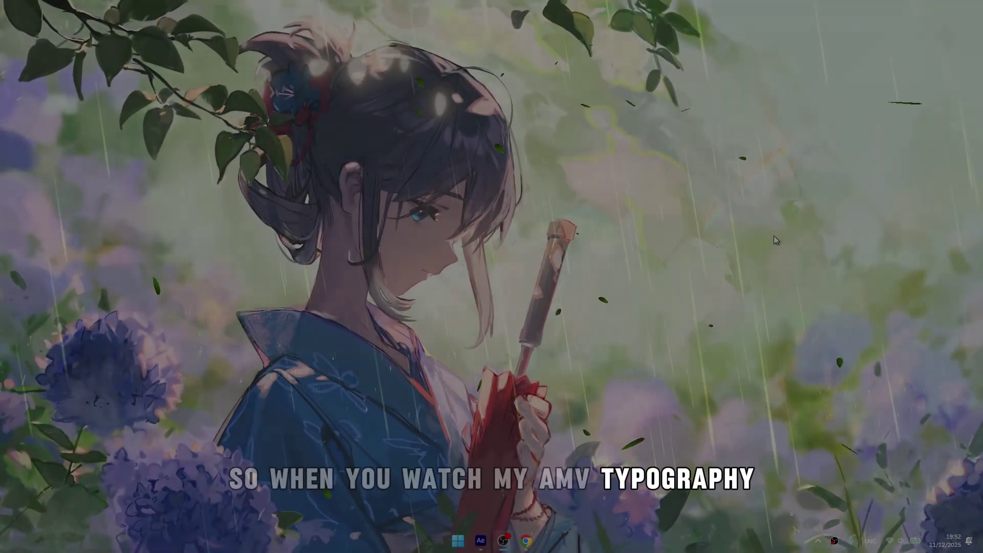
Step: Switch to Chrome and play part of the "Amv Typography - Rewrite The Stars" video as a 3D scene example
click(528, 541)
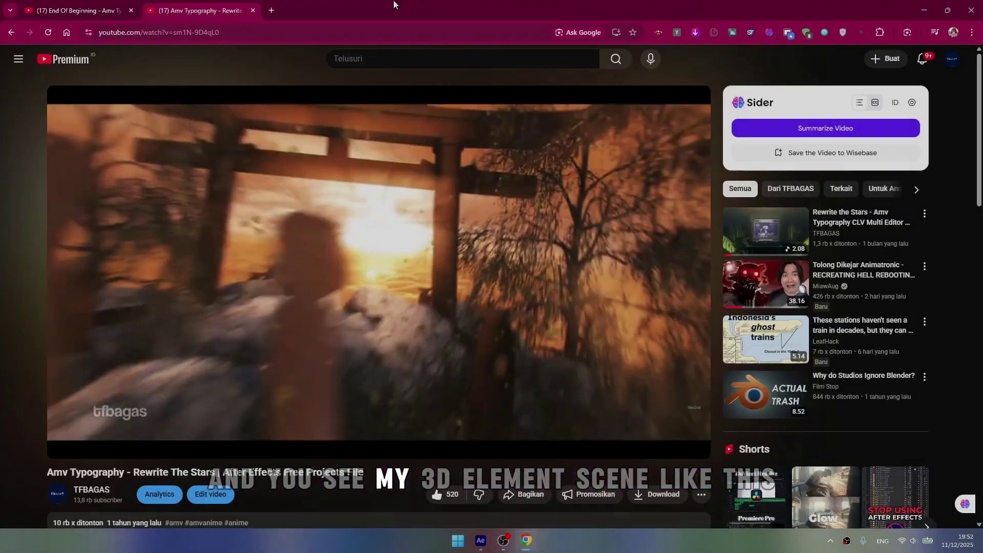
click(302, 285)
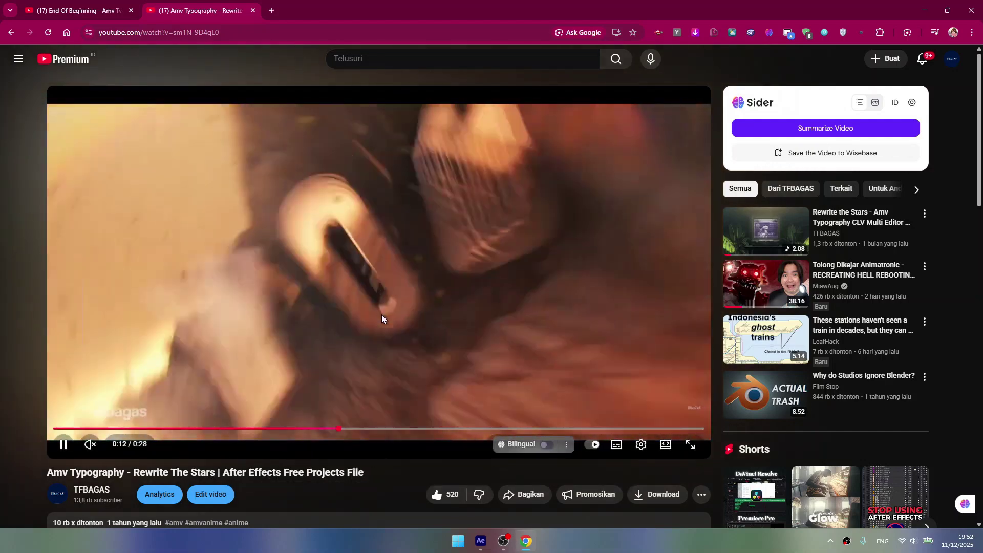
click(382, 314)
Step: Play the "End Of Beginning - Amv Typography" video and replay its 3D gate scene around 0:07 to 0:09
click(89, 4)
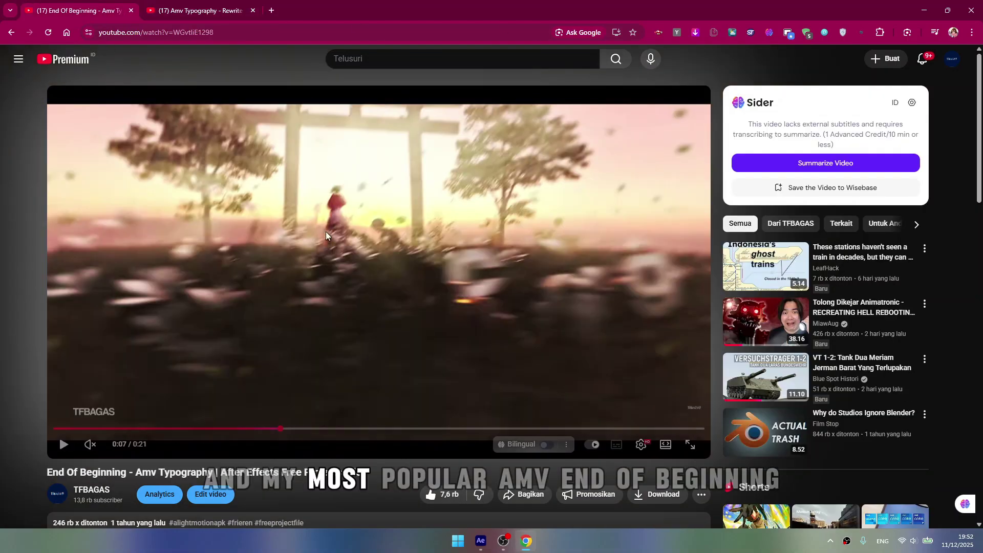
scroll(60, 435, down, 1)
click(381, 267)
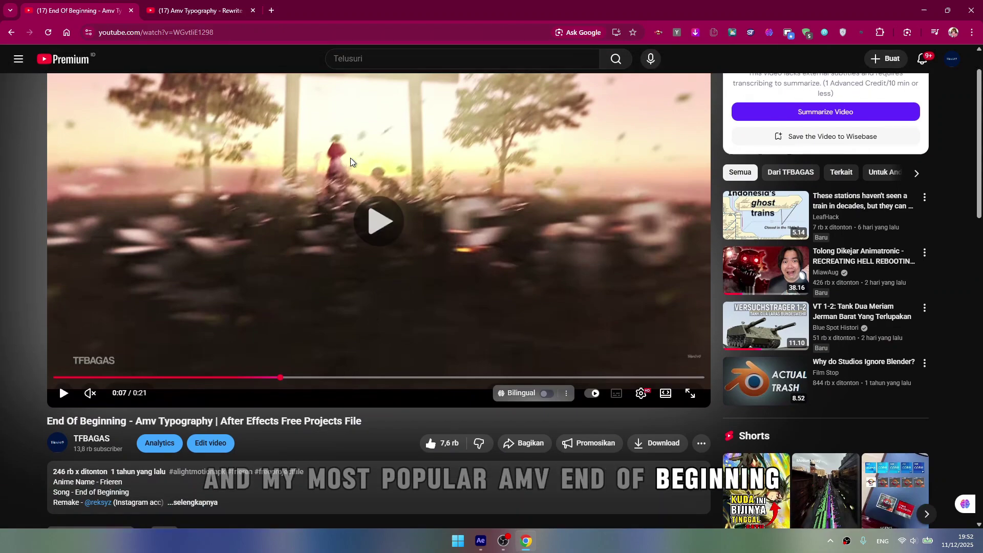
scroll(381, 267, up, 1)
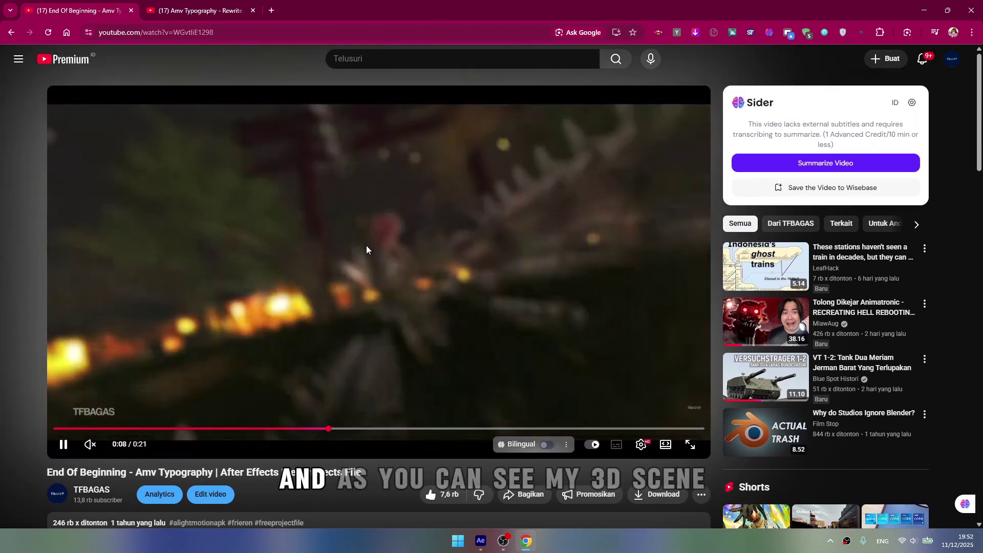
click(310, 198)
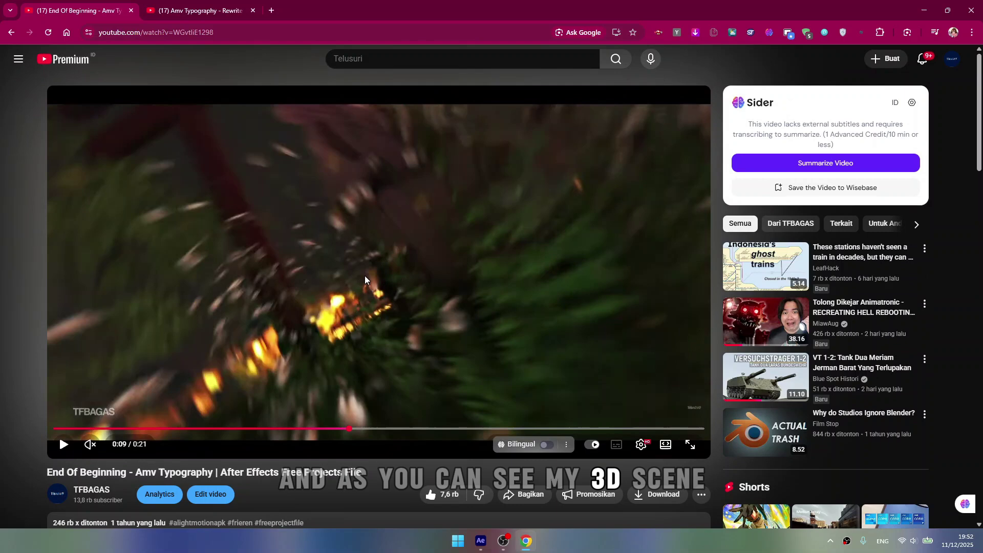
click(321, 429)
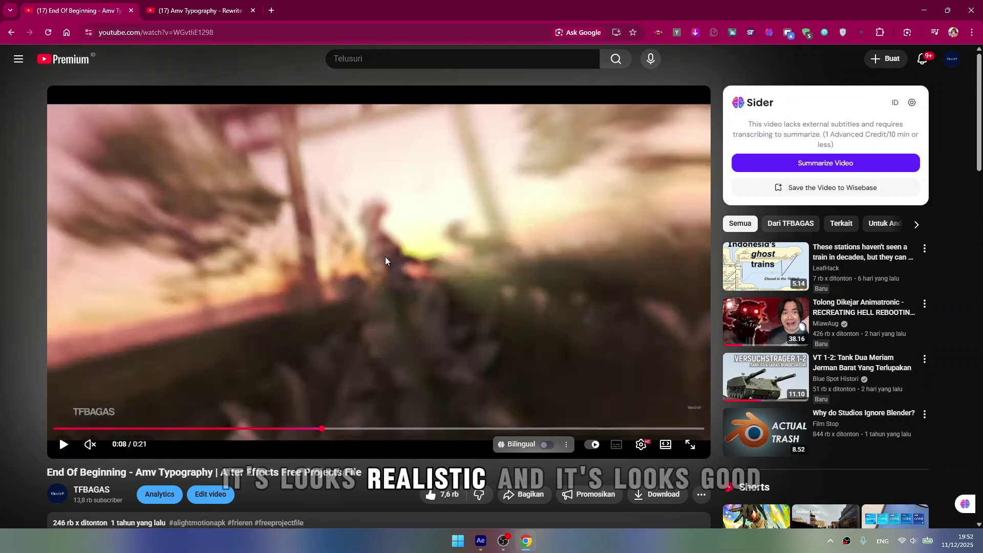
click(304, 429)
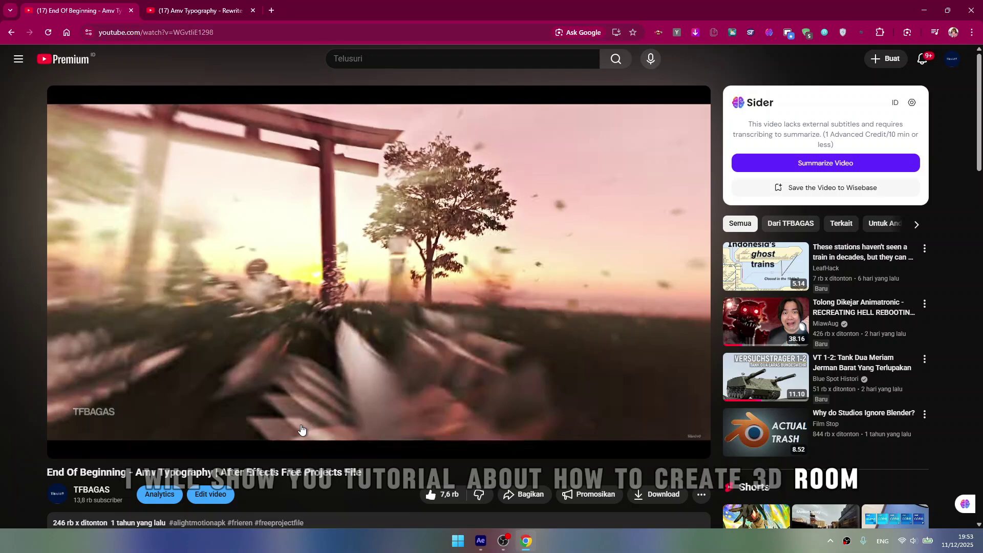
click(386, 333)
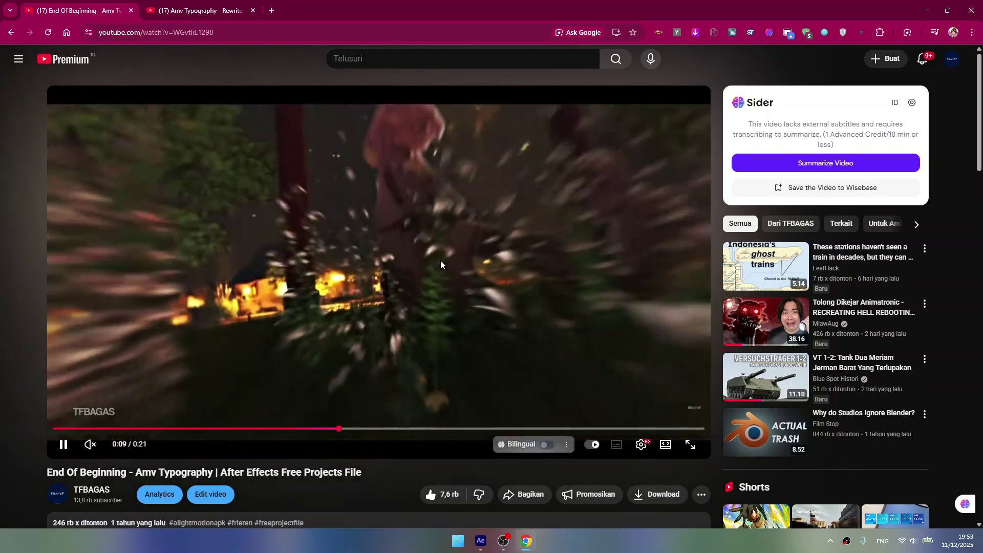
click(441, 263)
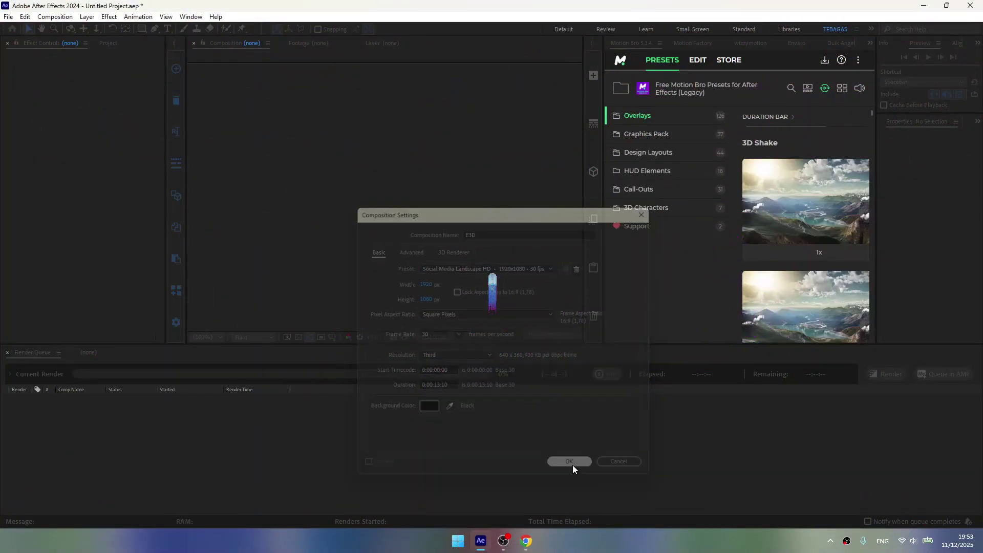
Step: In After Effects, add a camera named CAM and a black solid to the E3D composition
click(99, 45)
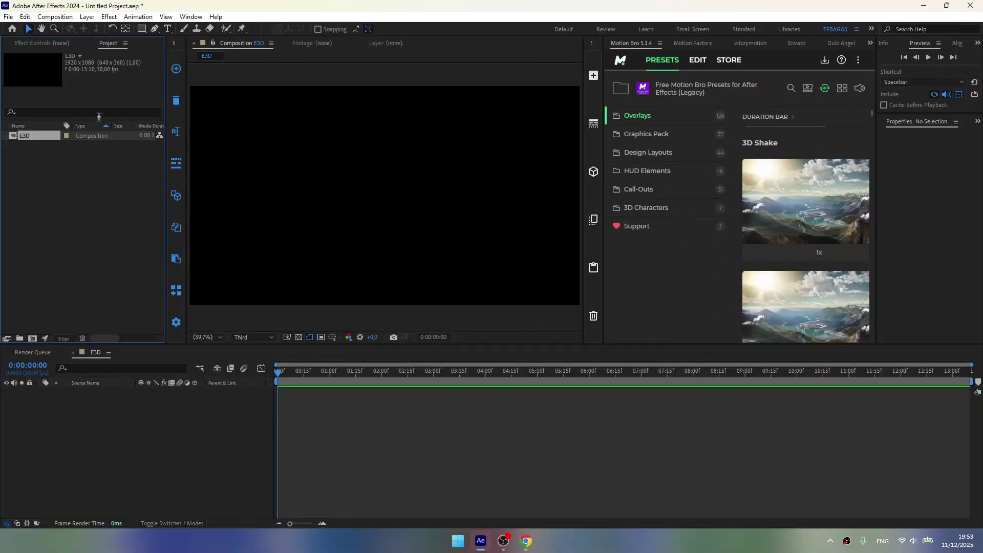
right_click(137, 457)
mouse_move(174, 329)
click(314, 358)
key(Return)
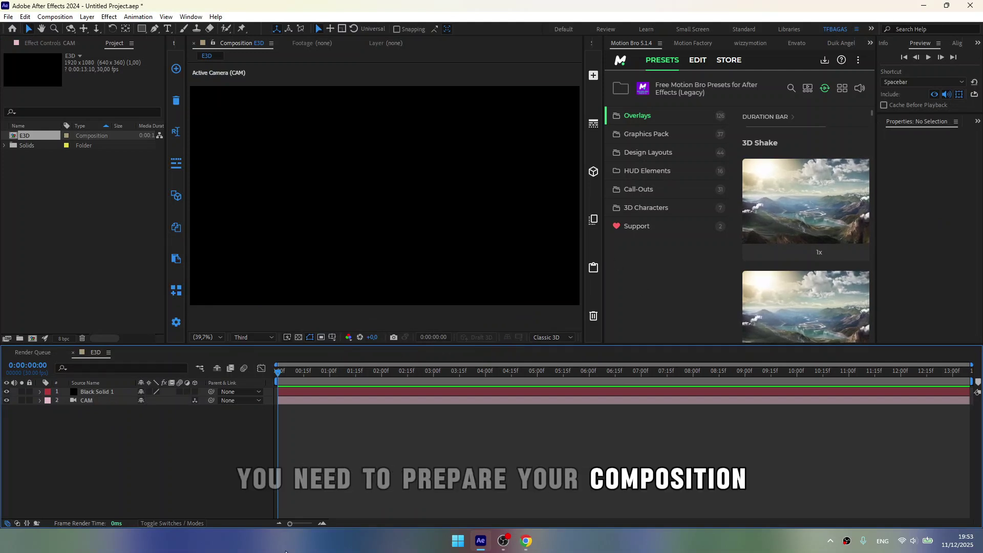
Step: Apply the Element effect to the black solid layer
click(100, 403)
click(110, 390)
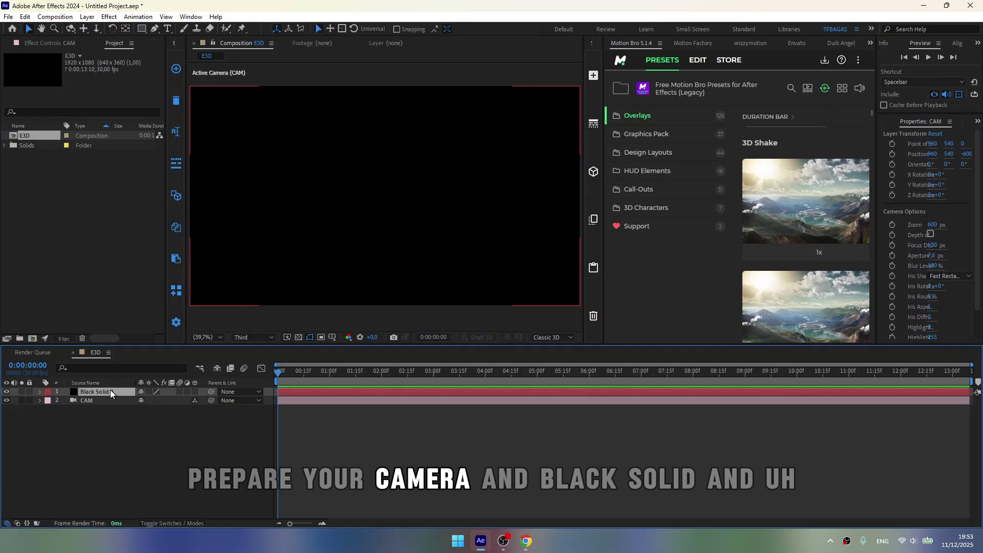
click(46, 44)
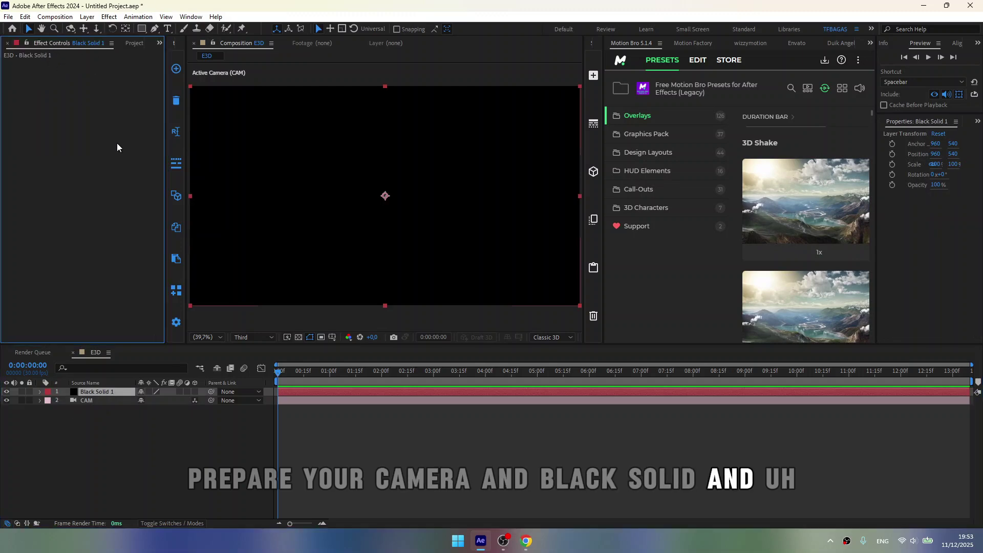
key(super)
key(super)
key(super)
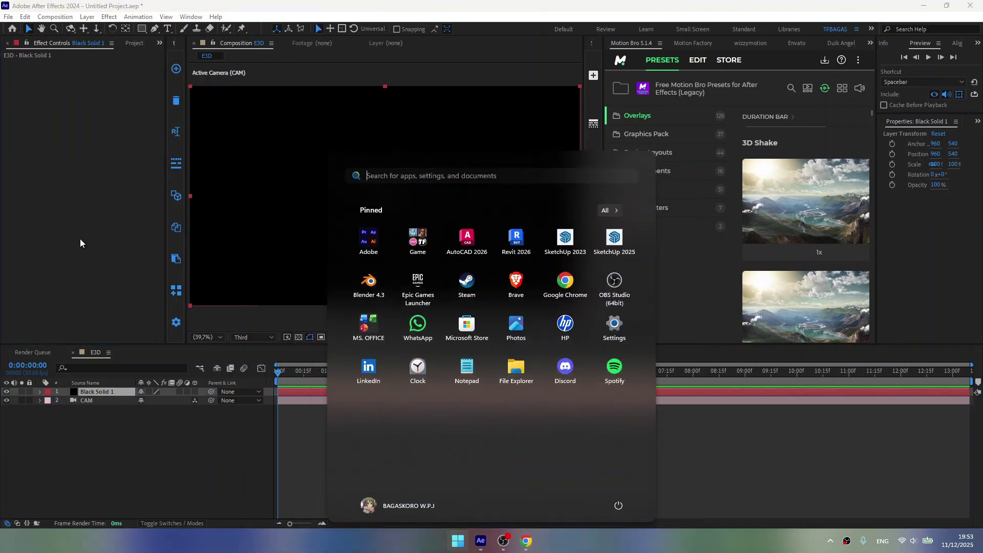
key(super)
key(ctrl+space)
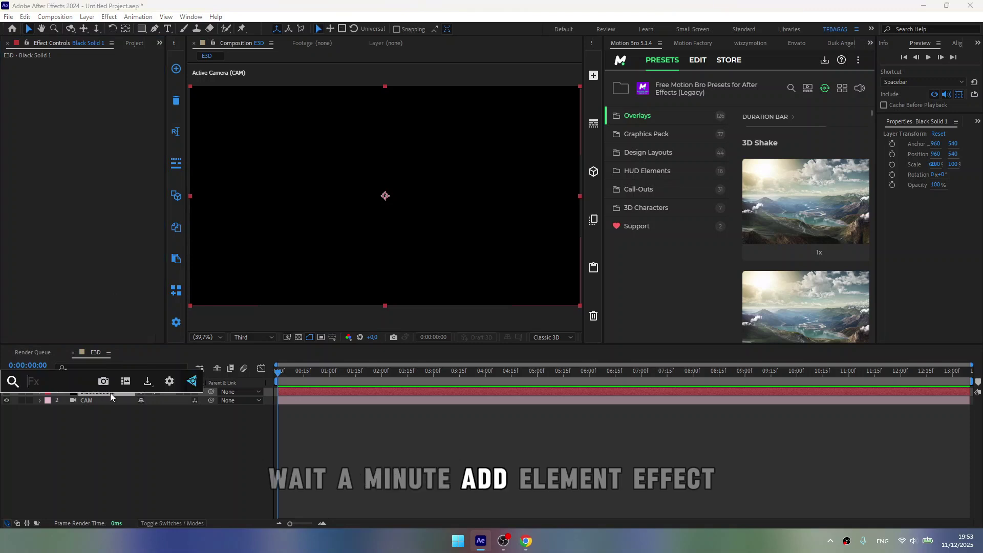
text(ek)
key(BackSpace)
text(le)
key(Return)
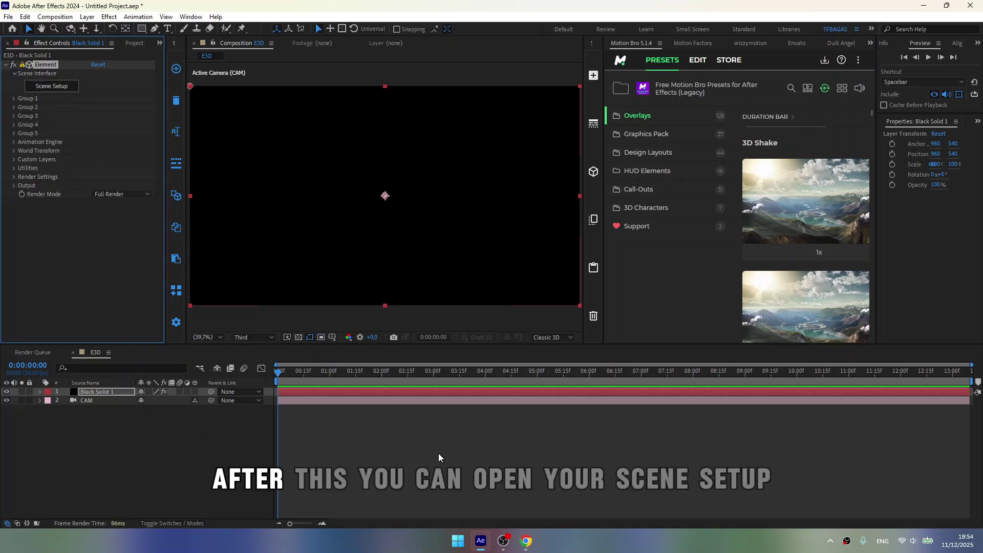
Step: Create a ground plane in Element's Scene Setup and scale it uniformly to about 1048.5%
click(44, 90)
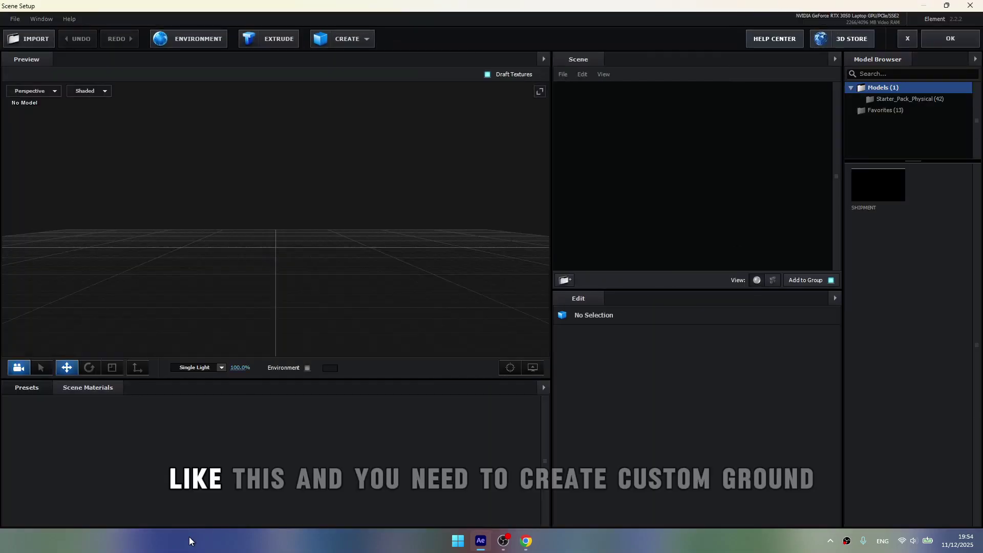
drag(386, 244, 465, 241)
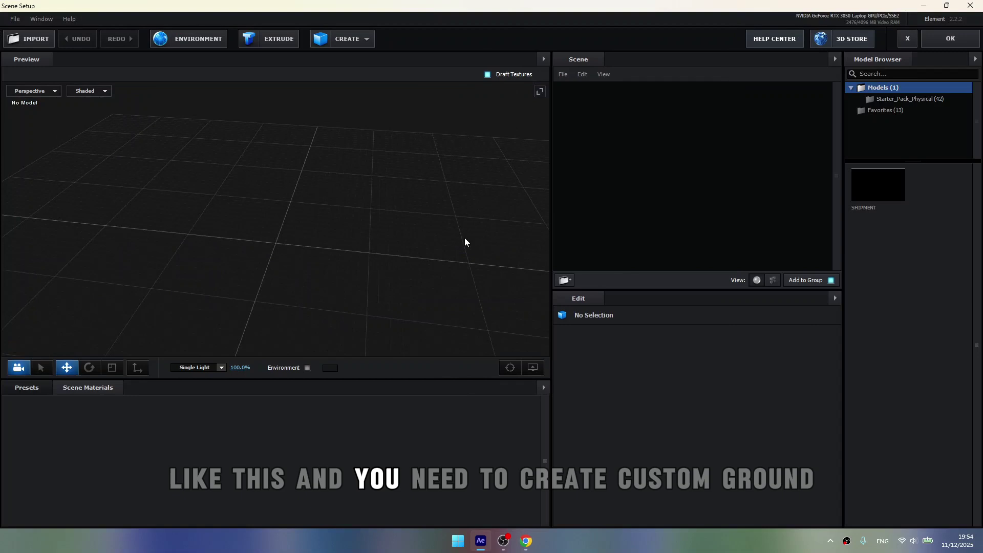
click(331, 36)
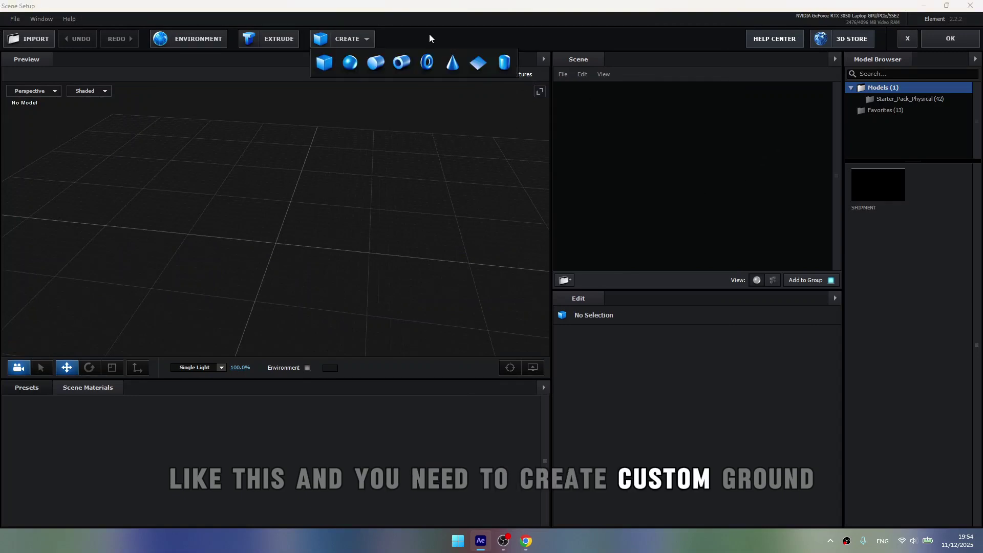
click(479, 62)
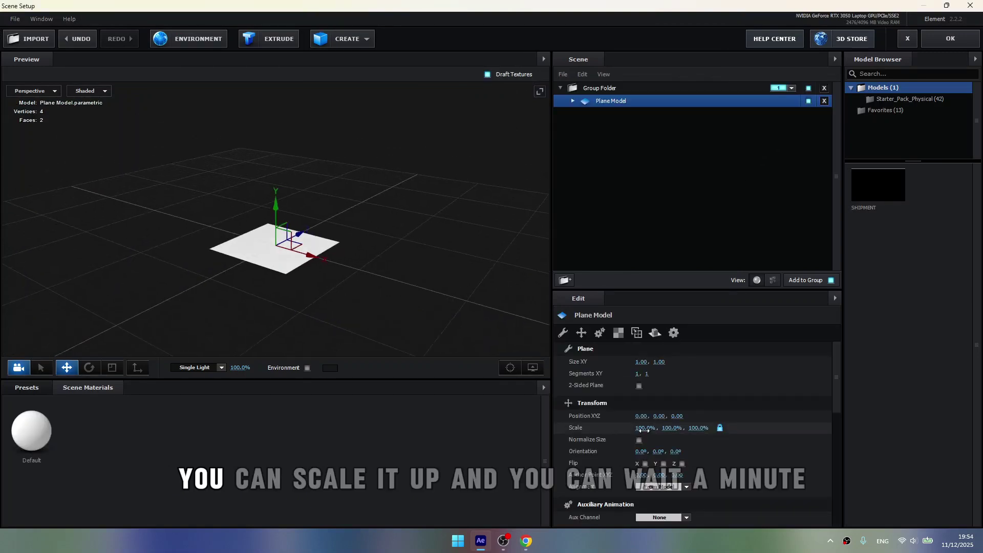
drag(644, 429, 717, 429)
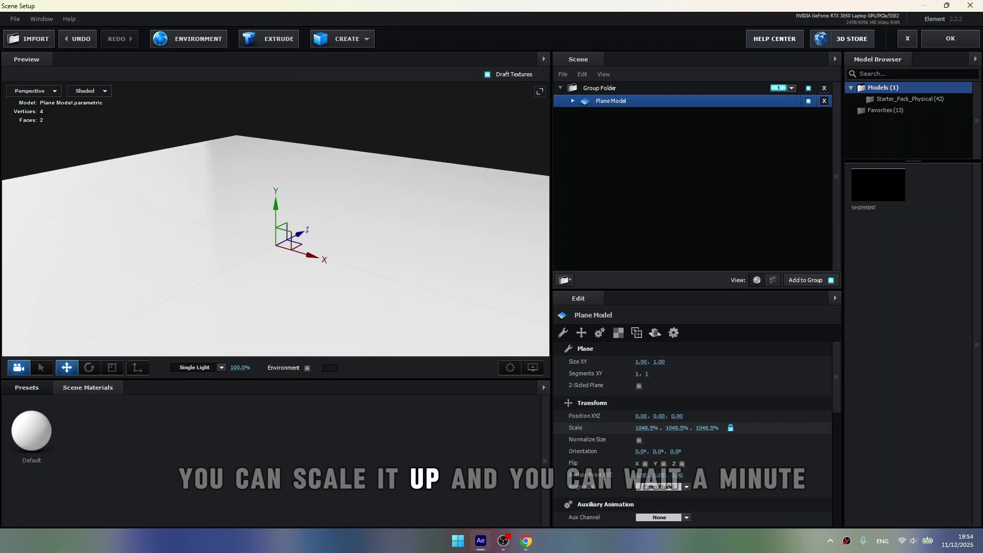
Step: Apply the fourth cobblestone material from the Pro_Shaders_2 Ground presets to the plane
click(25, 388)
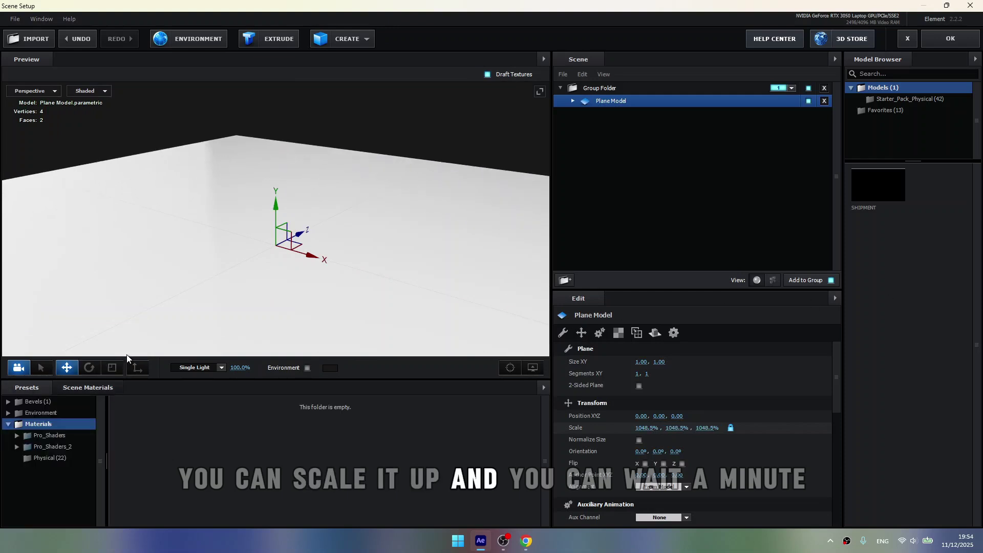
drag(131, 379, 142, 269)
double_click(47, 337)
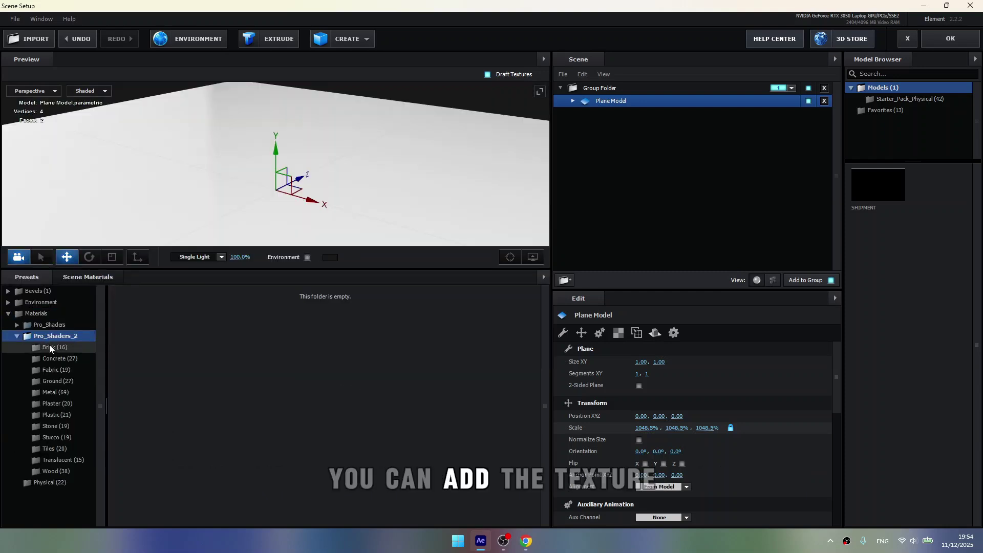
click(61, 382)
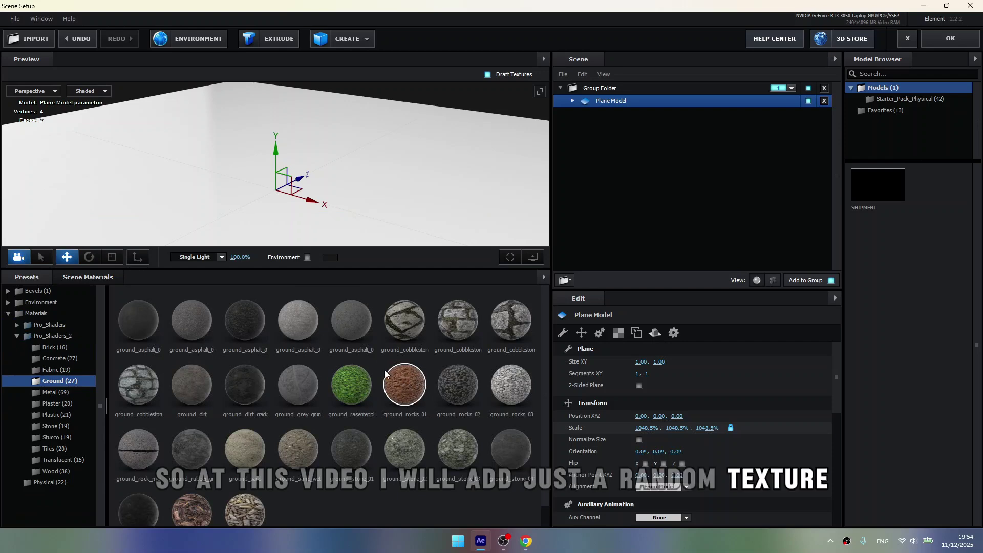
drag(131, 388, 199, 196)
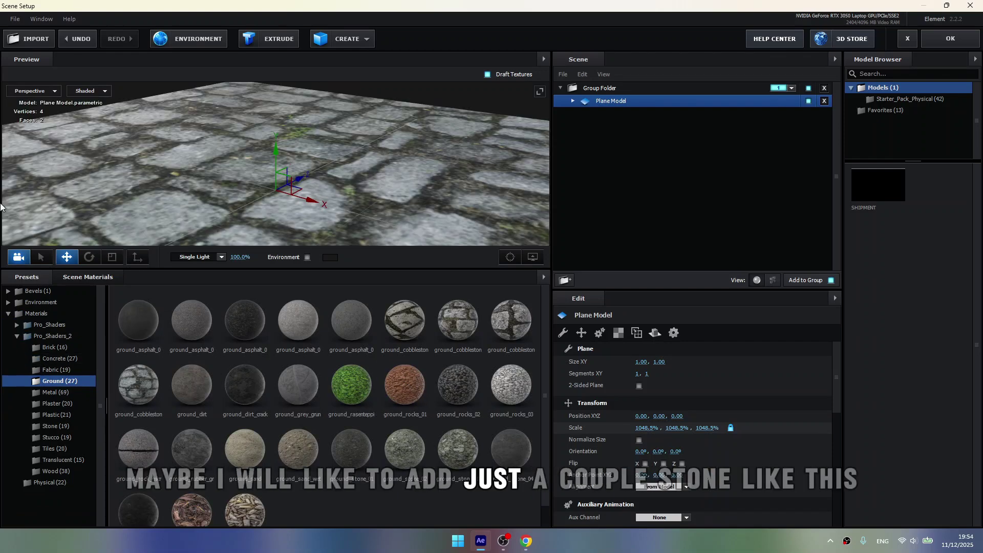
Step: Increase the UV repeat of the cobblestone material's diffuse texture so that the stones tile smaller across the plane
drag(455, 121, 376, 171)
scroll(616, 438, down, 5)
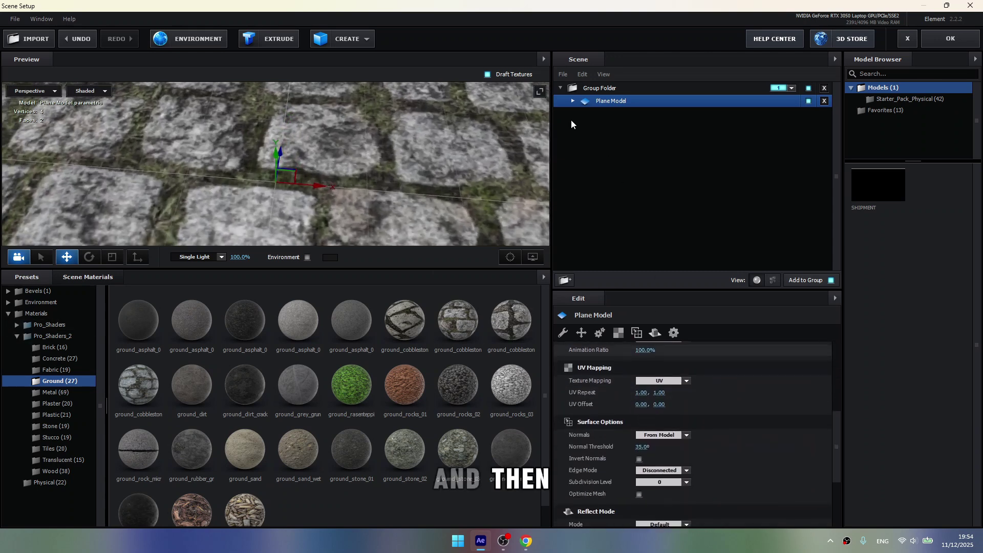
click(639, 113)
click(643, 397)
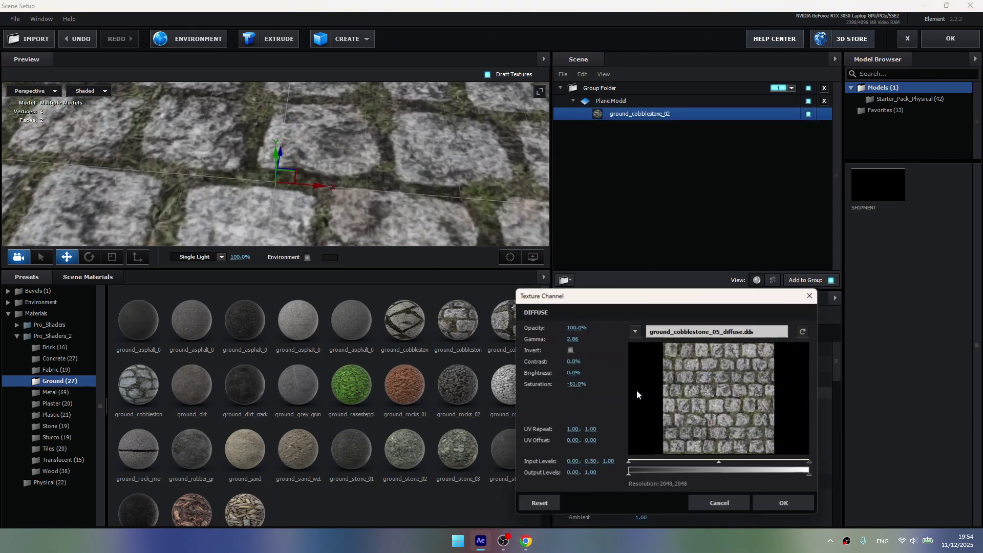
drag(572, 430, 629, 439)
click(782, 502)
scroll(388, 170, down, 5)
Step: Enlarge the scene preview area and inspect the tiled cobblestone ground from a low, close angle
drag(387, 170, 352, 252)
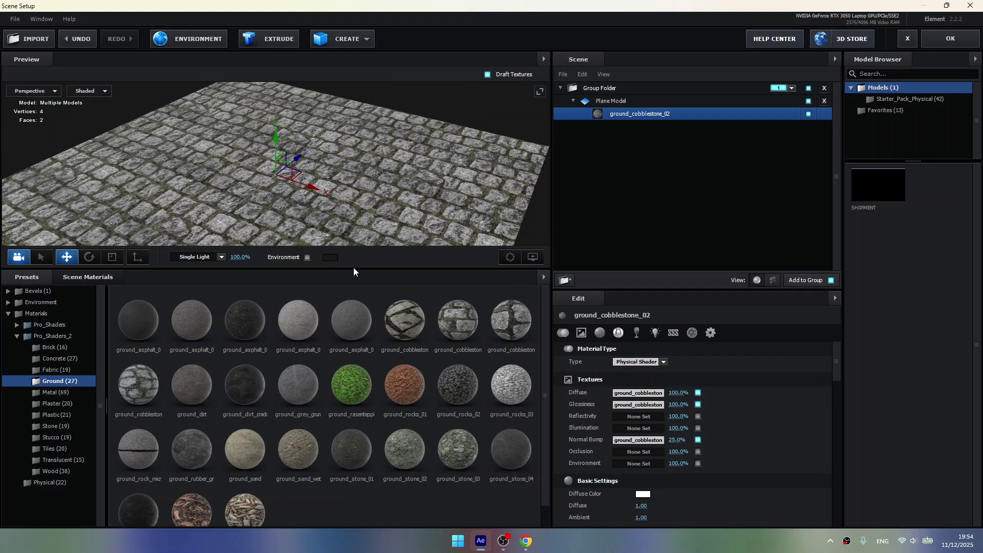
drag(357, 268, 357, 370)
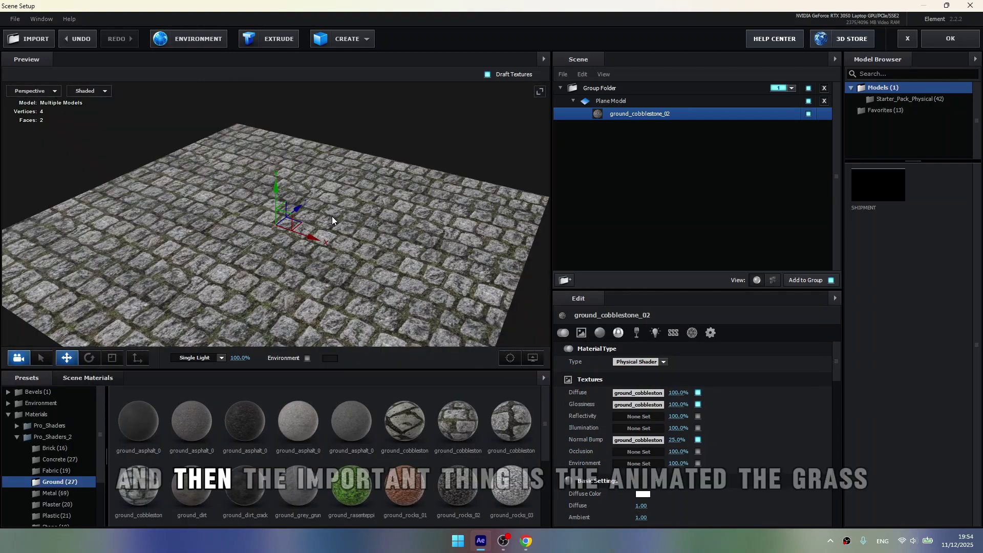
drag(383, 172, 387, 127)
drag(385, 204, 384, 167)
scroll(383, 167, up, 4)
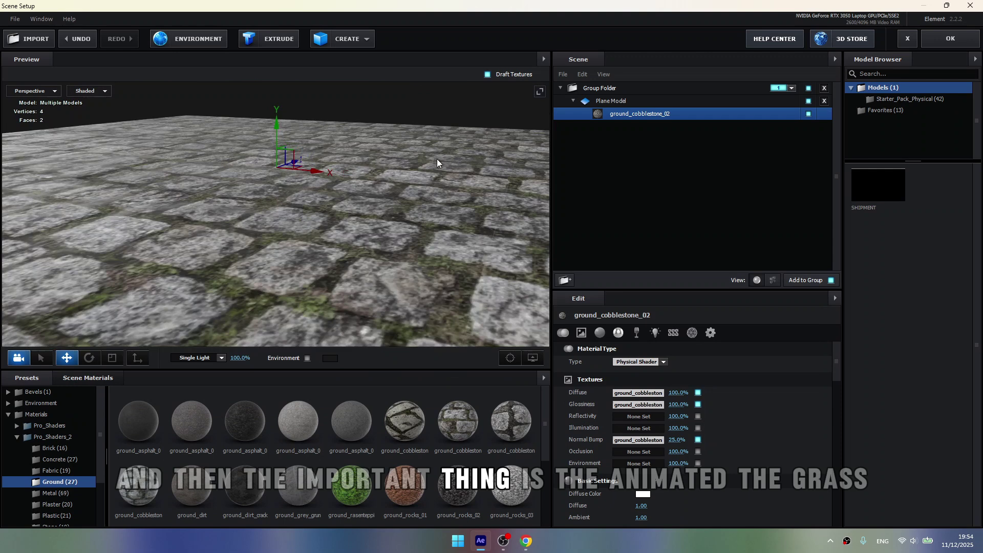
Step: Start a 3D sequence import and browse to the grass folder inside Element 3d > 3d download > 3d download > grass and flower
click(631, 93)
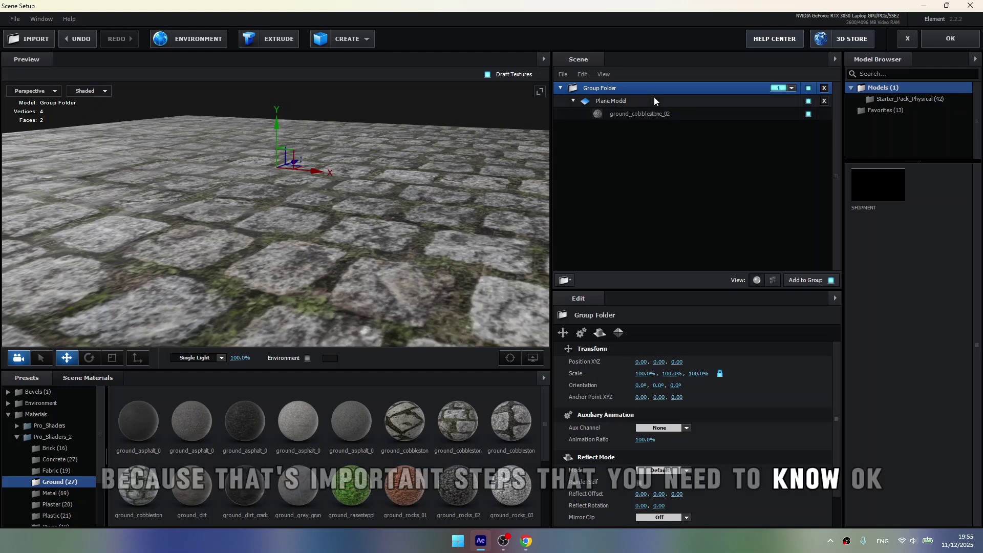
click(654, 97)
click(15, 18)
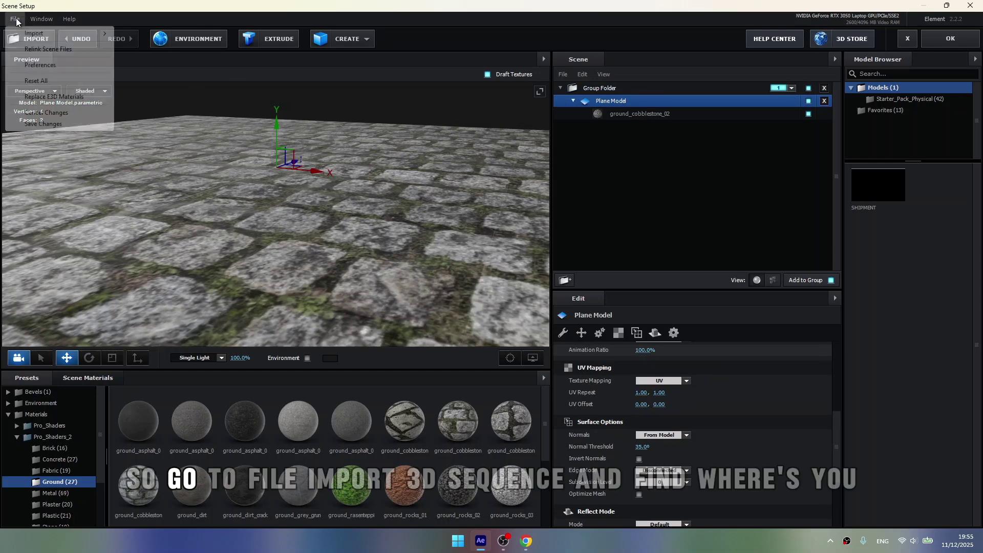
mouse_move(49, 33)
click(149, 45)
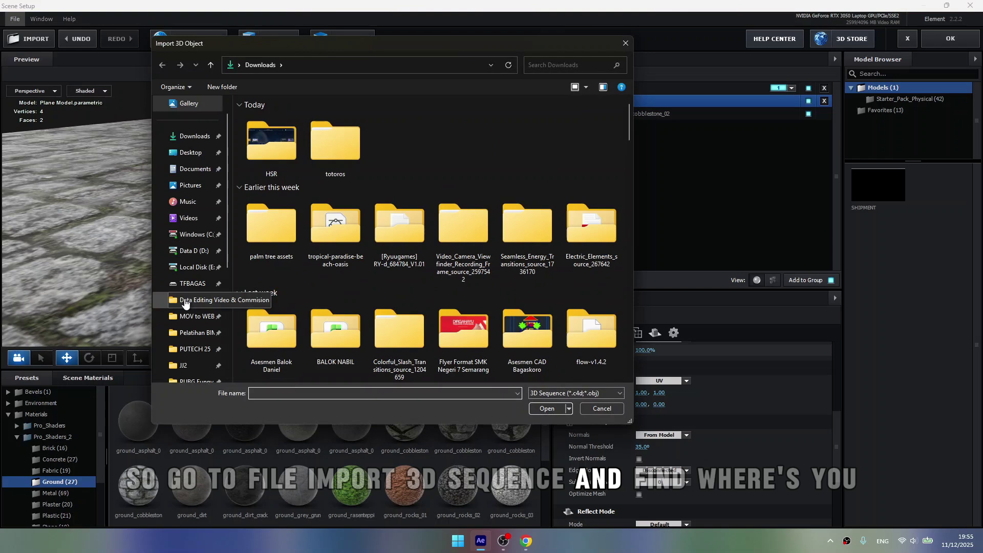
scroll(185, 304, down, 1)
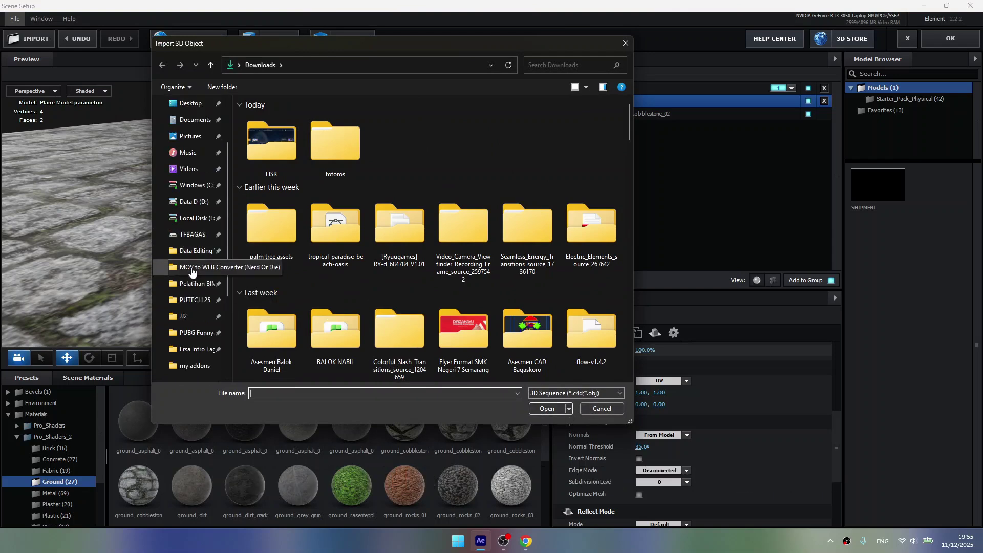
click(192, 256)
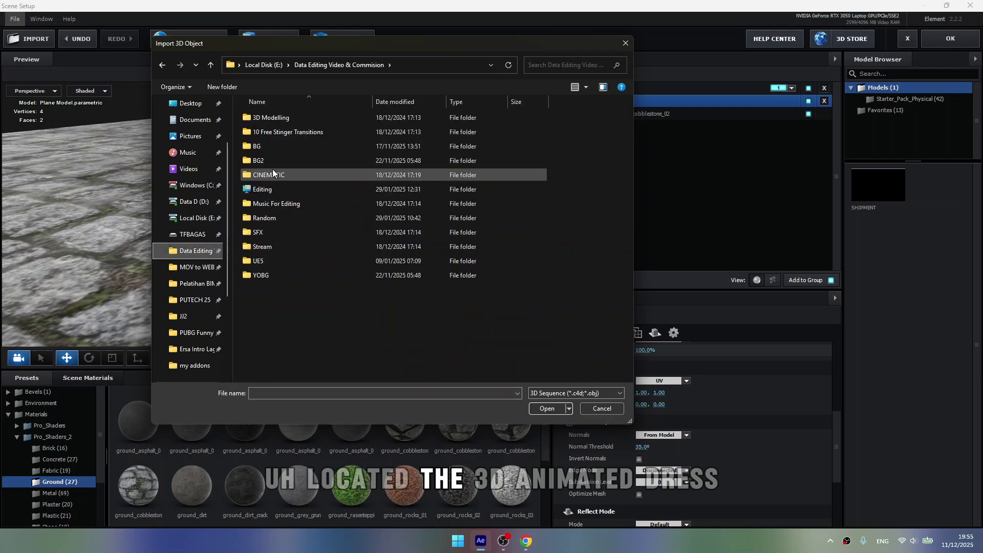
double_click(278, 196)
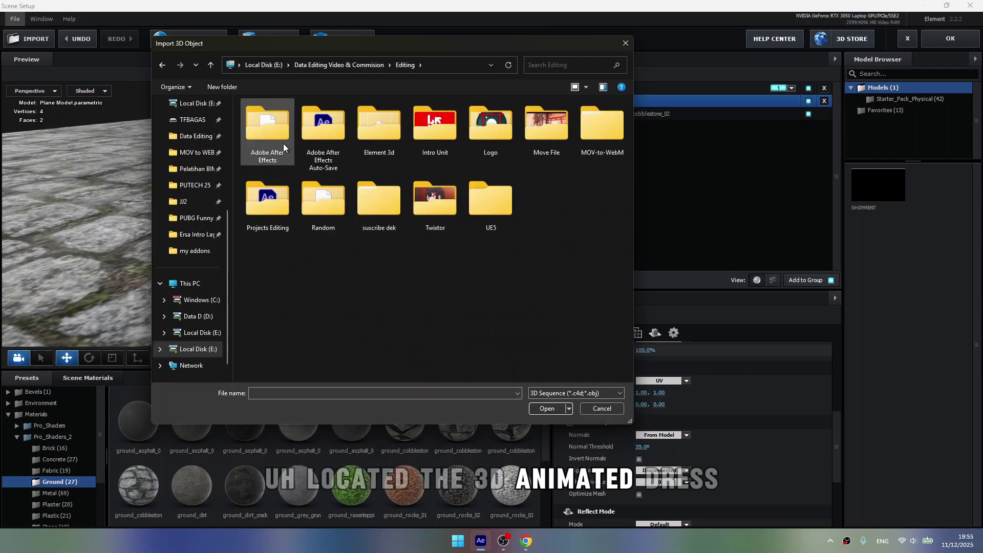
double_click(377, 138)
double_click(273, 131)
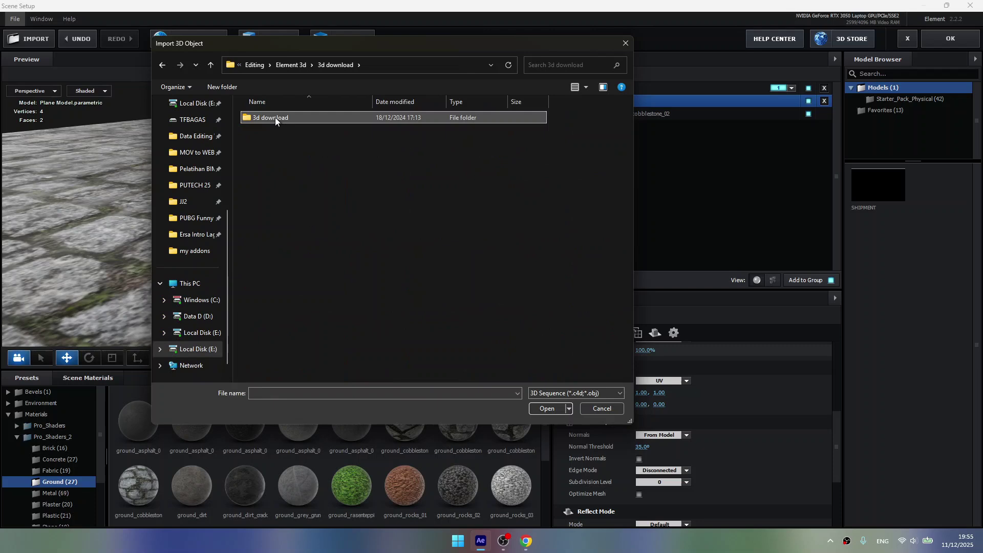
double_click(275, 117)
double_click(275, 117)
double_click(278, 129)
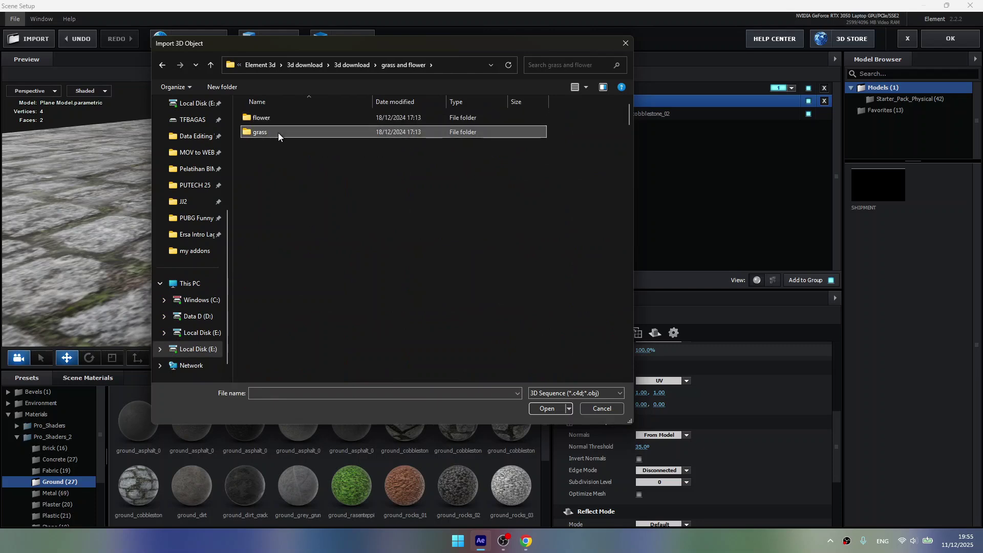
Step: Import the sequence from its first file, poa wind slow_0000.obj, keeping Physical Shader materials and Model Center alignment
click(278, 120)
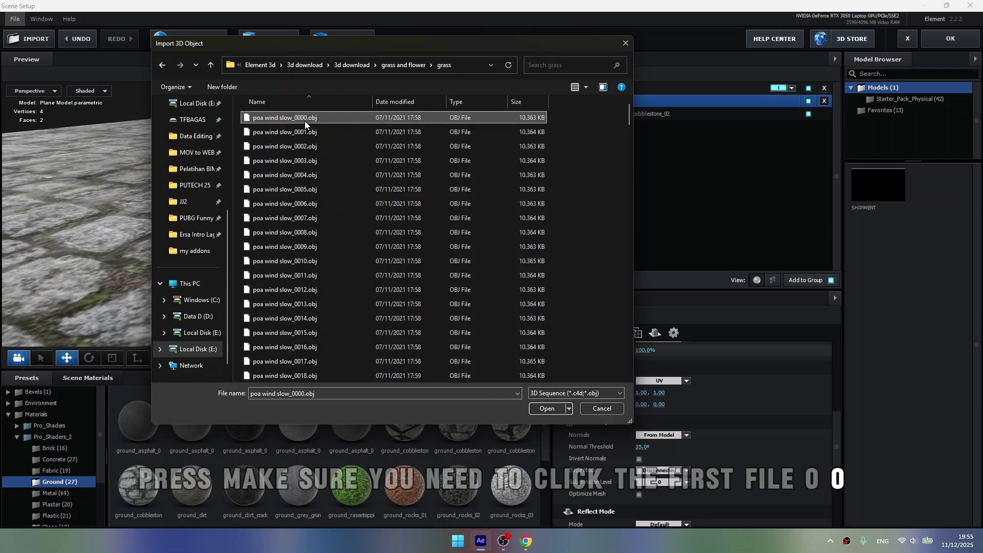
click(541, 409)
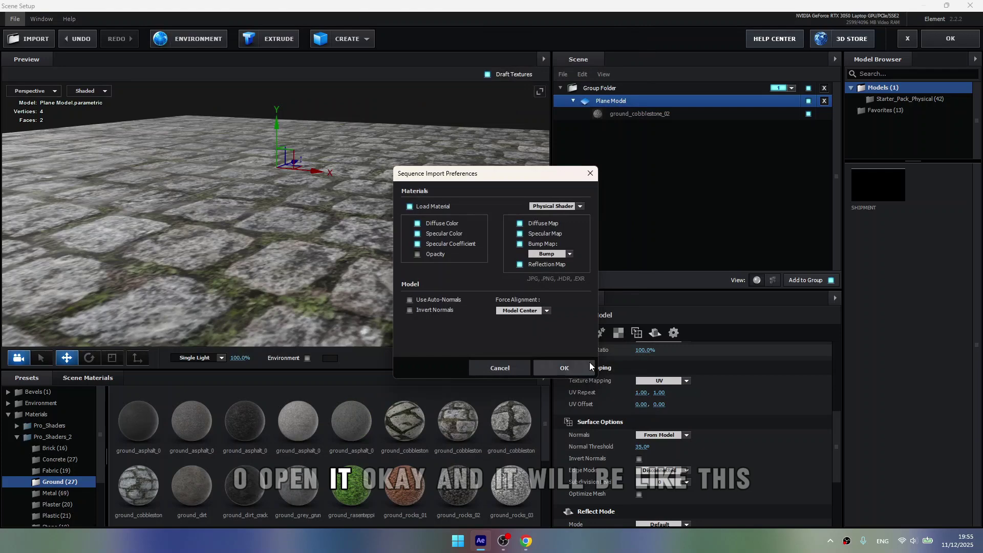
click(564, 367)
Step: Raise the grass model along the Y axis to about 0.09 so it sits on the cobblestone surface
scroll(429, 182, up, 5)
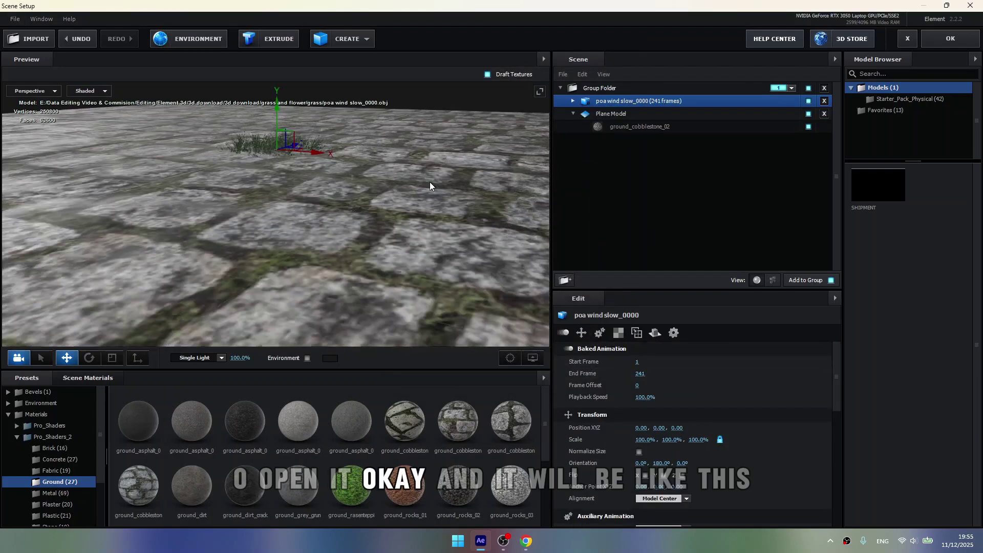
drag(429, 181, 311, 156)
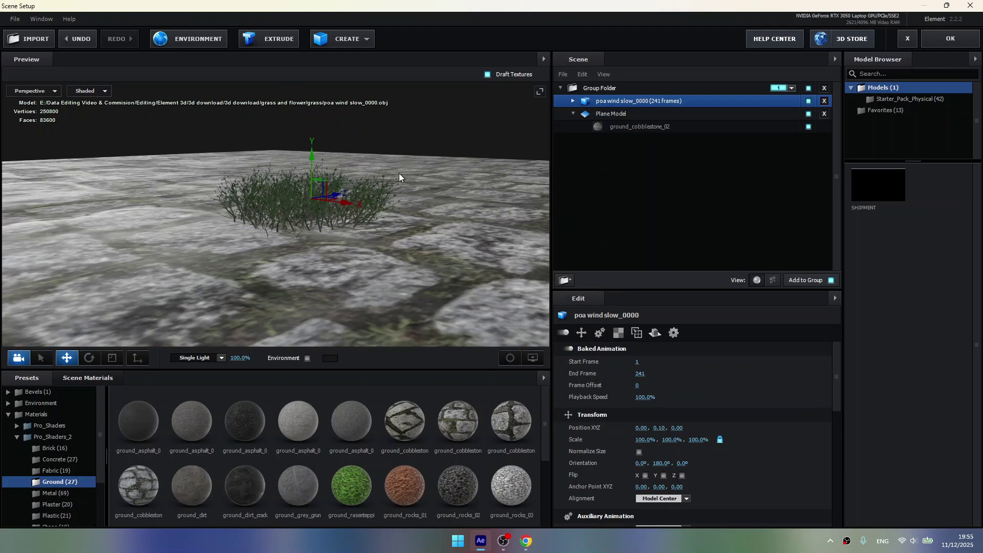
mouse_move(399, 173)
mouse_down()
mouse_move(356, 168)
mouse_move(399, 183)
mouse_up()
drag(307, 158, 307, 161)
scroll(429, 165, down, 5)
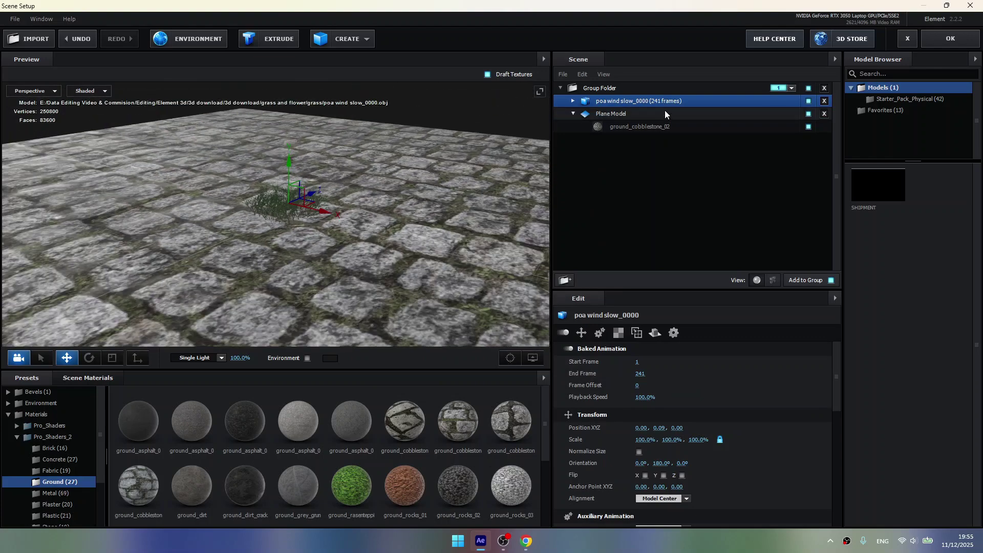
Step: Collapse the Plane Model entry and add an empty group folder inside the main group
click(592, 113)
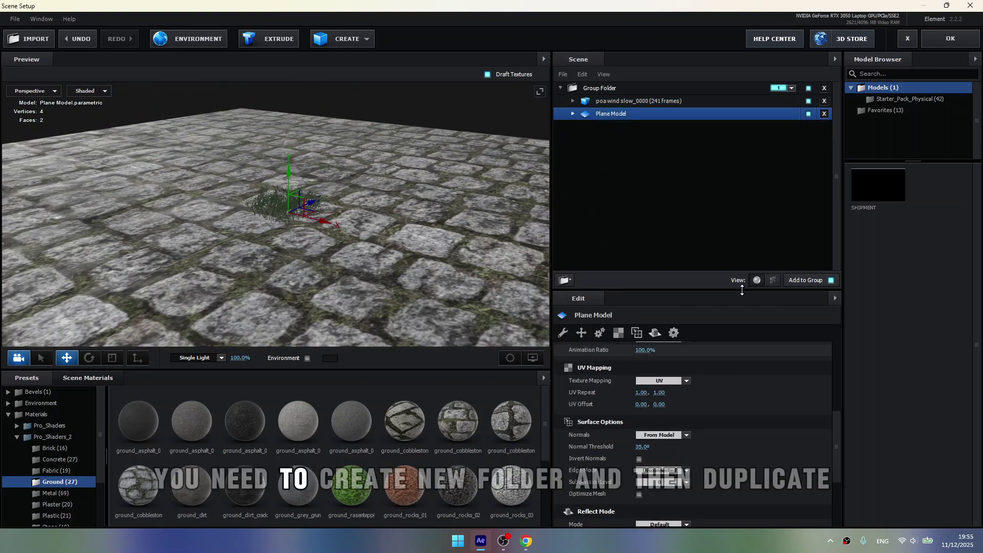
click(565, 280)
Step: Duplicate the grass model repeatedly and place the copies side by side along the X axis, reaching about X -1.39
click(618, 115)
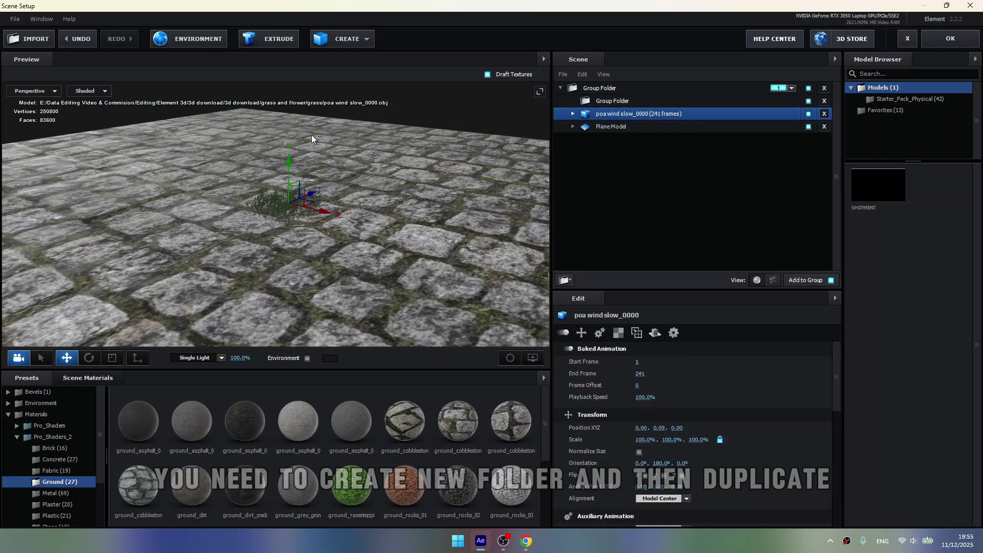
drag(312, 138, 354, 160)
scroll(331, 153, down, 4)
key(ctrl+d)
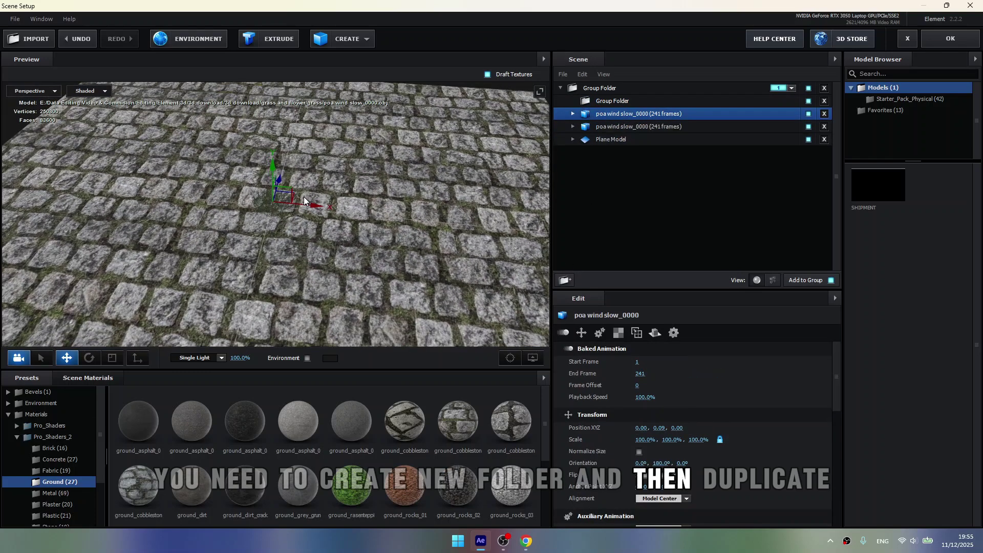
key(ctrl+d)
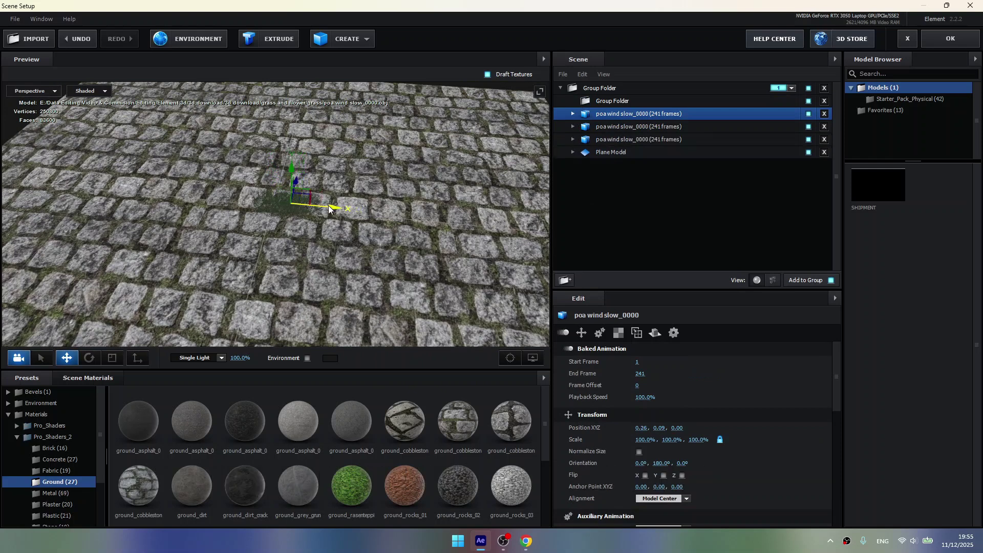
drag(309, 207, 284, 205)
key(ctrl+d)
key(ctrl+d)
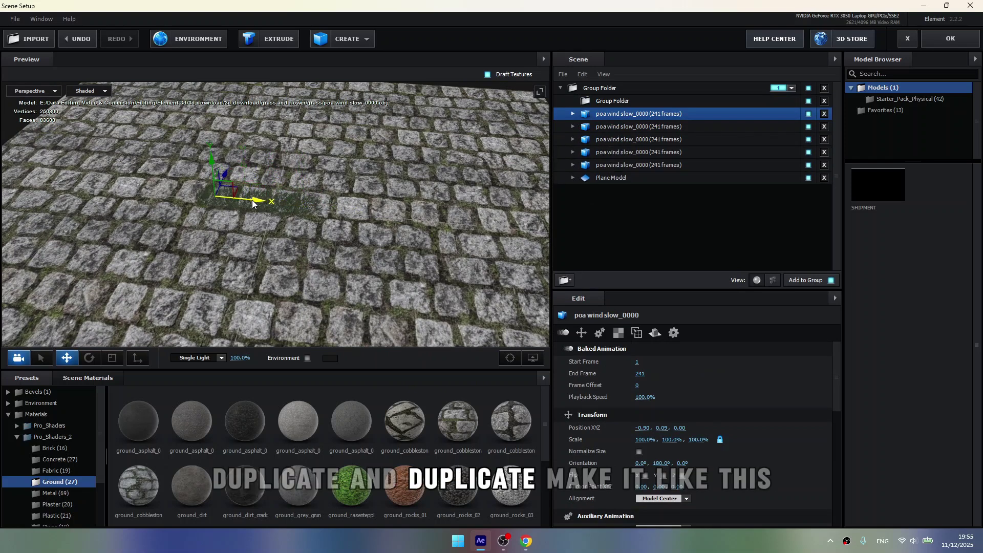
Step: Extend the grass row with more duplicates at both ends along the X axis, placing the last one at about X 4.21
key(ctrl+d)
drag(392, 212, 376, 215)
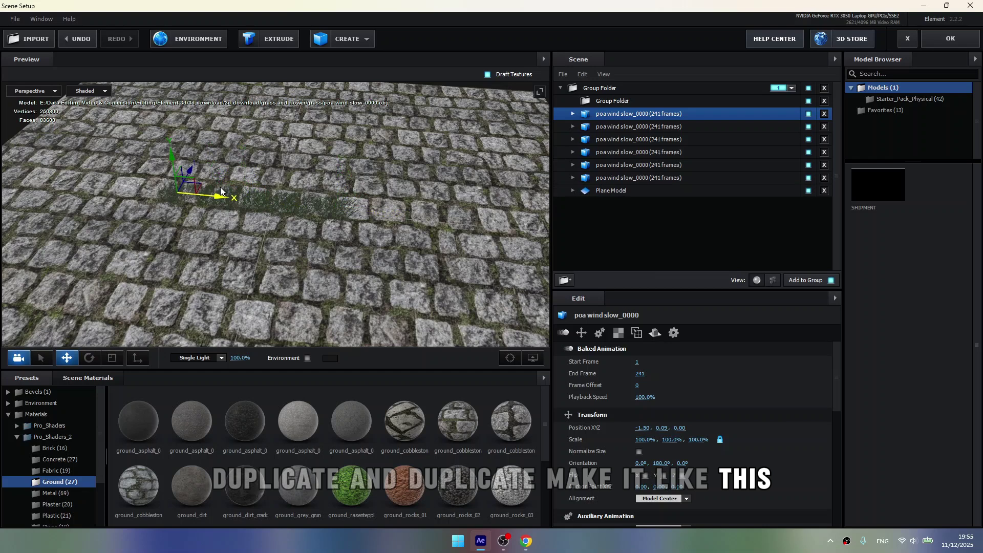
drag(221, 191, 224, 197)
key(ctrl+d)
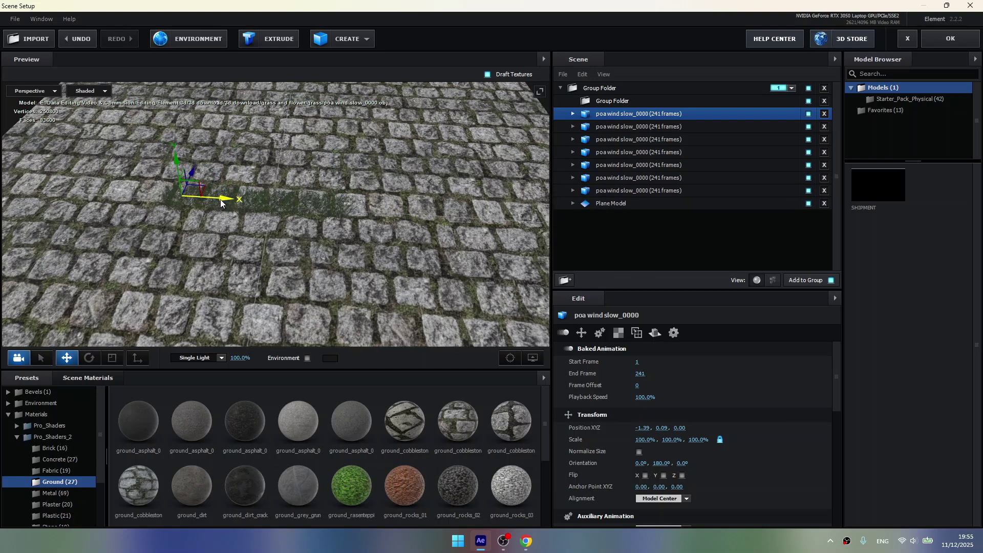
key(ctrl+d)
drag(407, 224, 430, 217)
key(ctrl+d)
key(ctrl+d)
key(ctrl+d)
scroll(432, 253, down, 3)
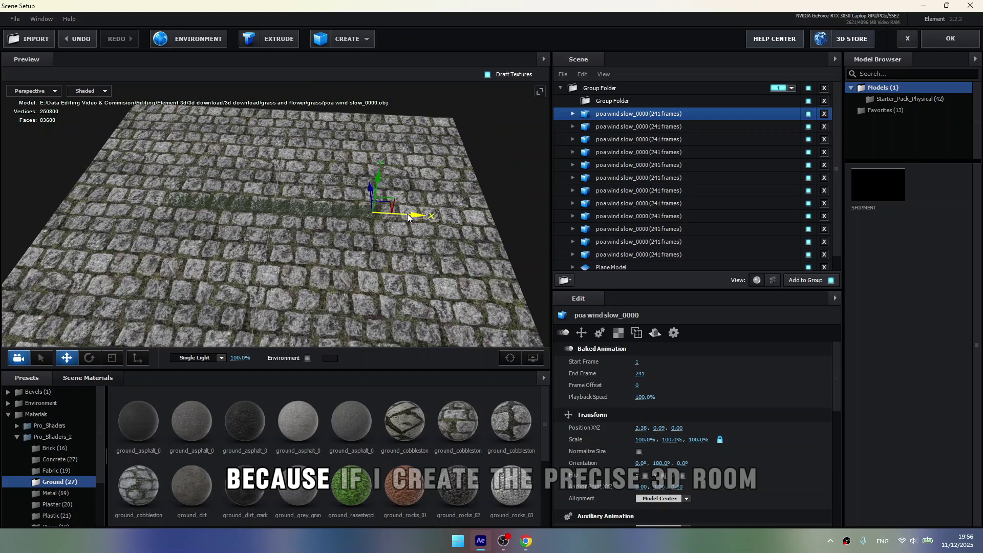
drag(423, 217, 188, 201)
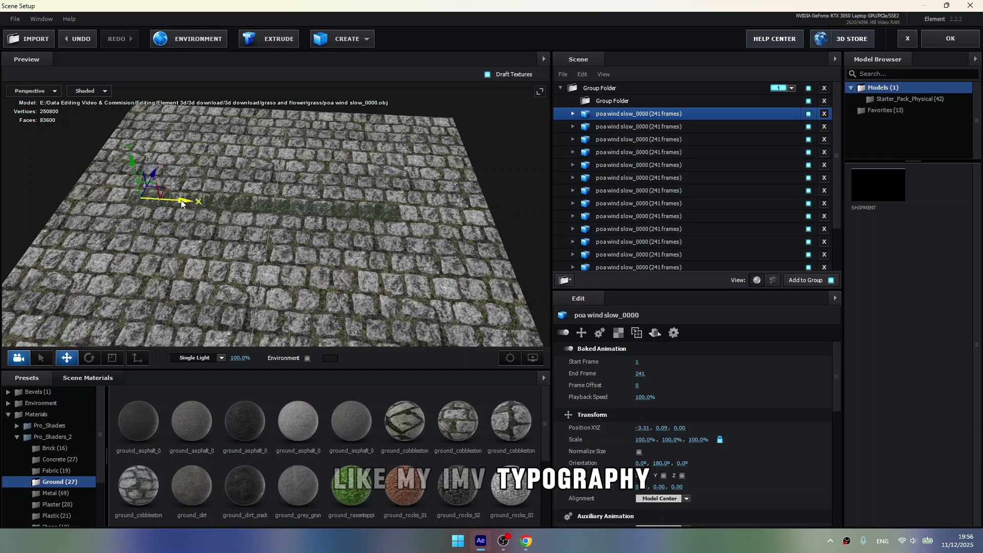
drag(454, 206, 467, 230)
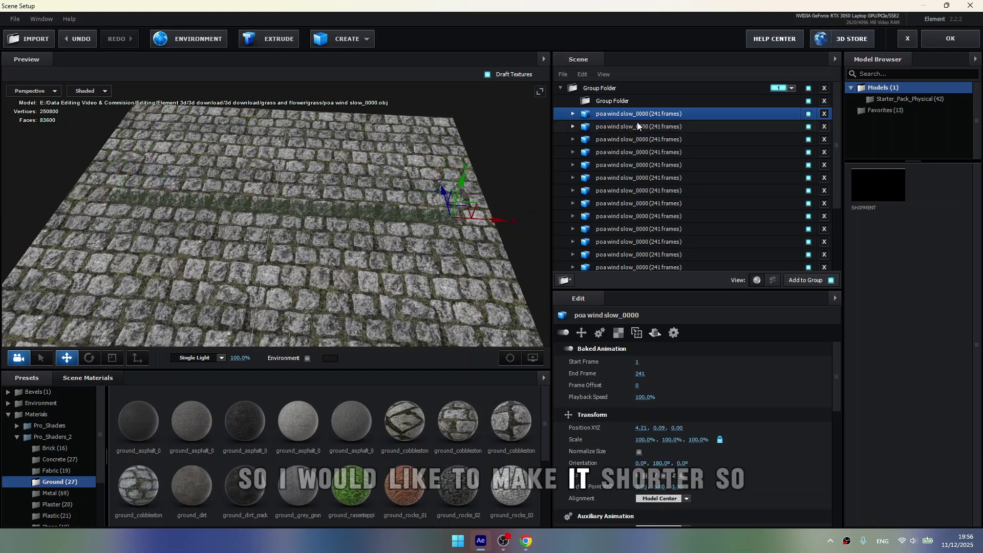
Step: Move all the poa wind slow_0000 grass models into the empty group folder
drag(638, 125, 649, 226)
ctrl+click(634, 252)
ctrl+click(638, 239)
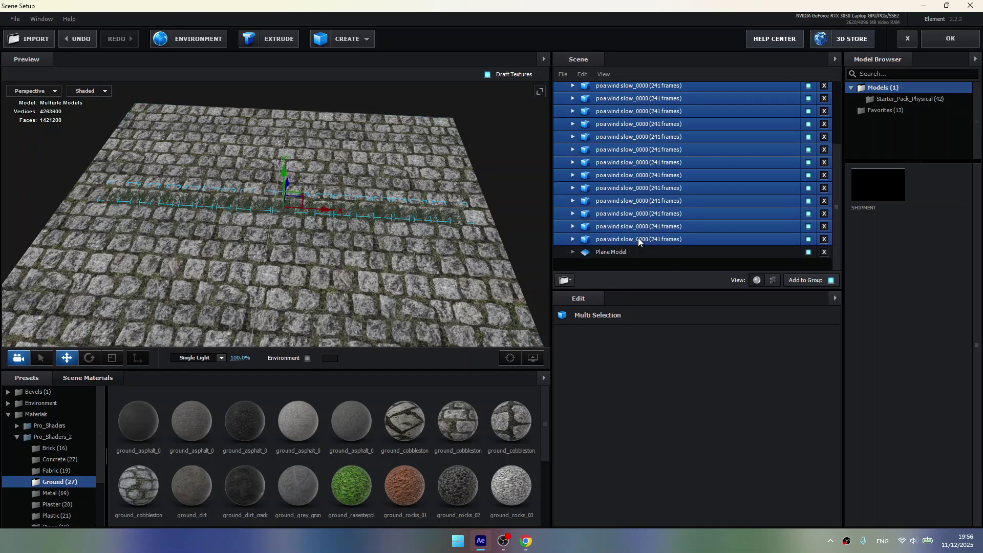
scroll(639, 238, up, 5)
drag(636, 141, 611, 99)
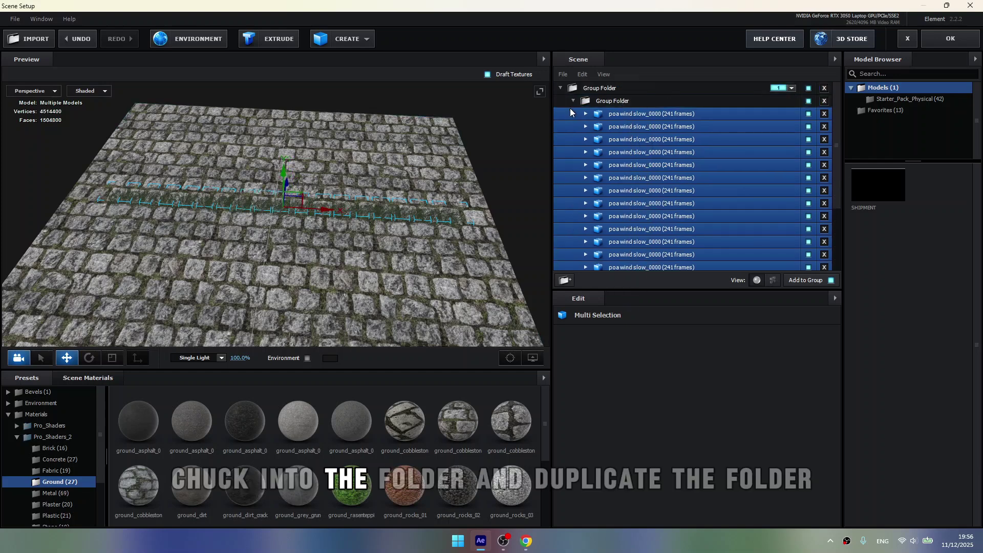
click(573, 101)
Step: Duplicate the grass row folder five times and offset the copies along the Z axis to form a wide grass strip
click(595, 102)
drag(469, 134, 311, 212)
key(ctrl+d)
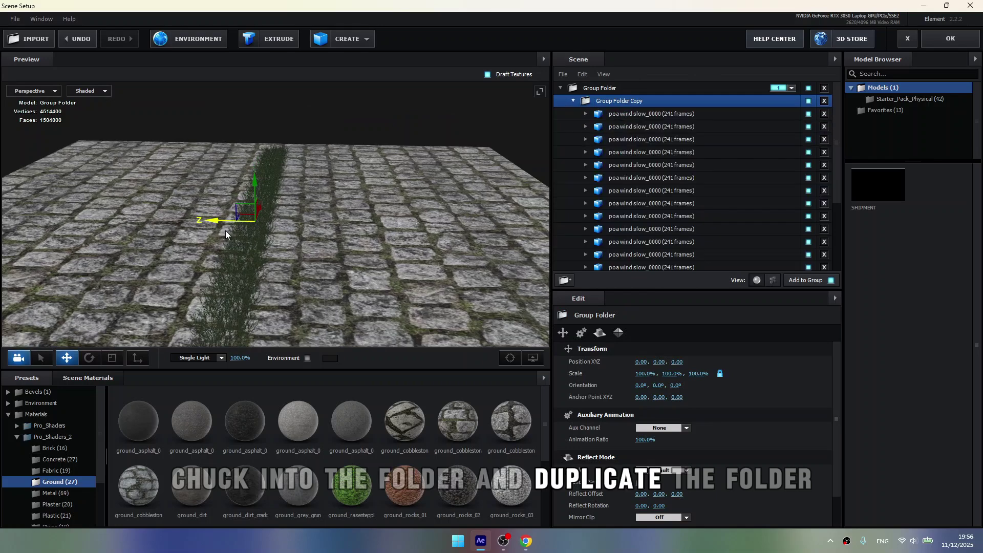
drag(197, 229, 331, 220)
key(ctrl+d)
key(ctrl+d)
key(ctrl+d)
key(ctrl+d)
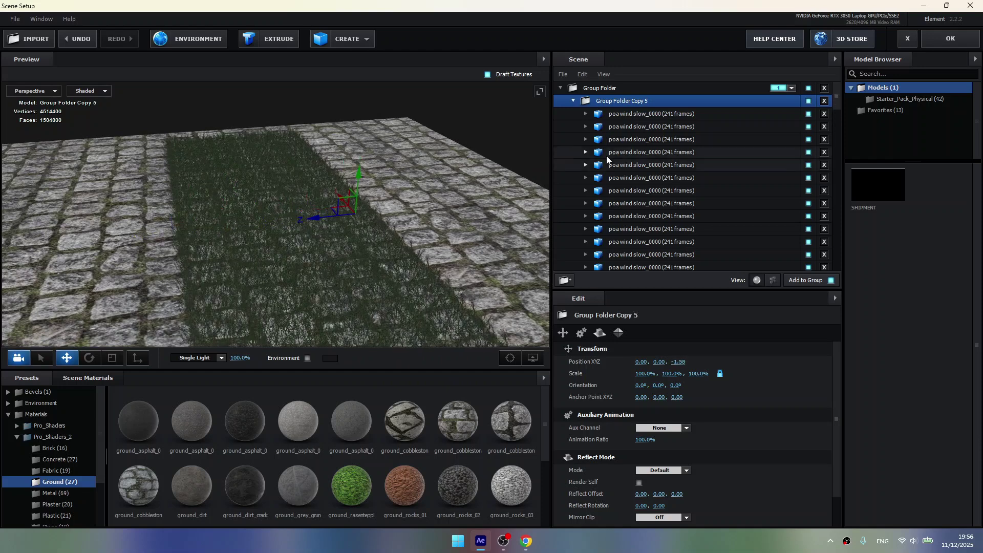
Step: Collapse the duplicated grass row folders in the scene list
click(573, 101)
click(574, 114)
click(573, 127)
click(573, 140)
click(573, 152)
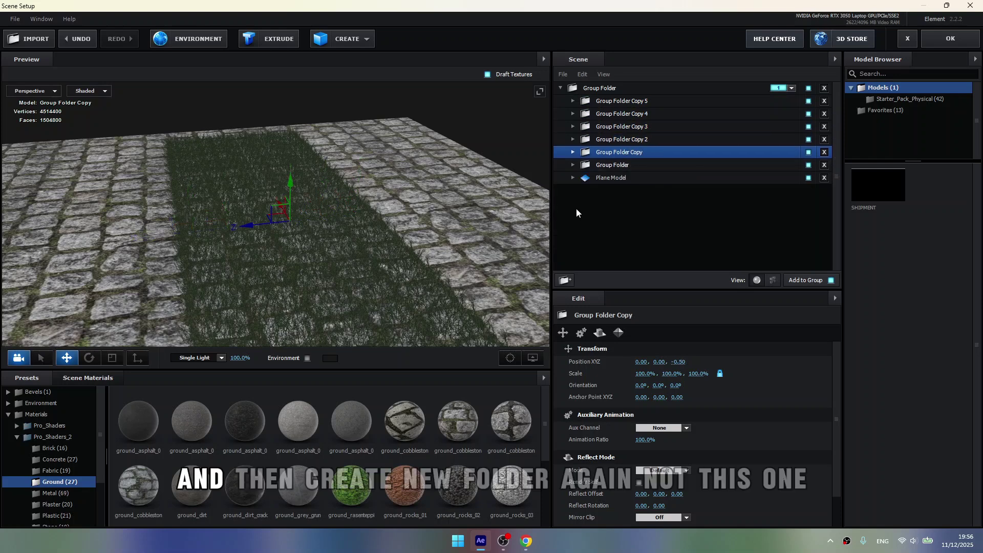
click(565, 280)
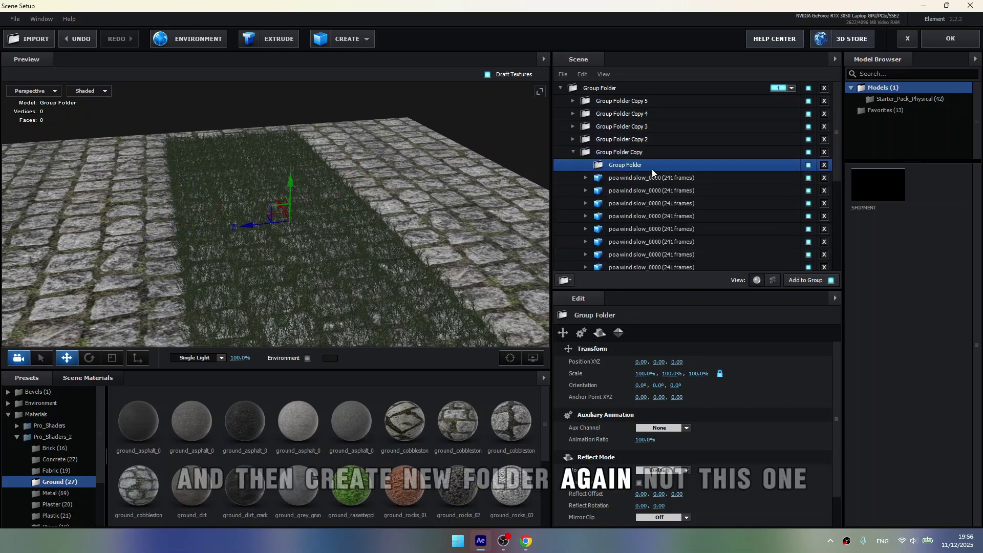
click(824, 165)
click(574, 153)
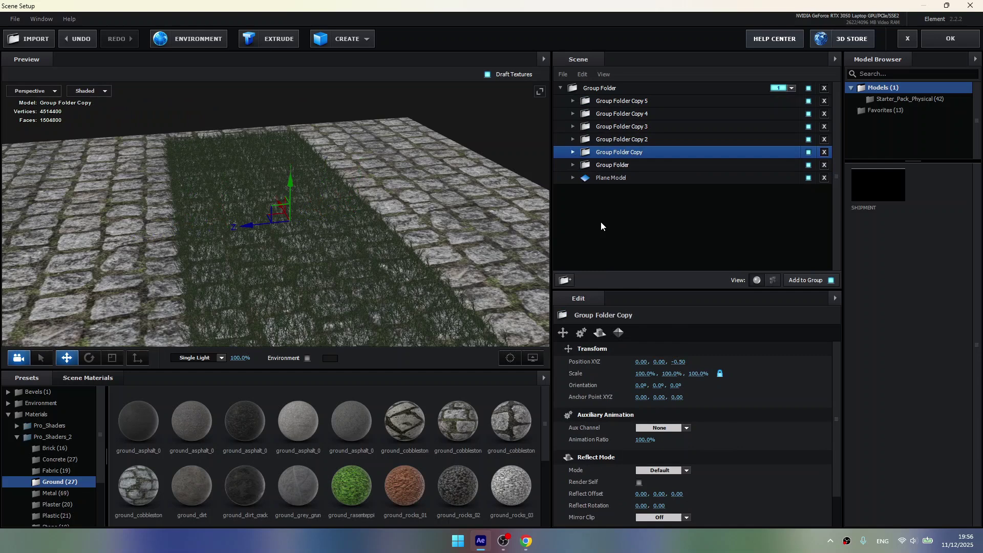
Step: Create a new group folder directly under the main group and move all six grass row folders into it
click(604, 214)
click(565, 280)
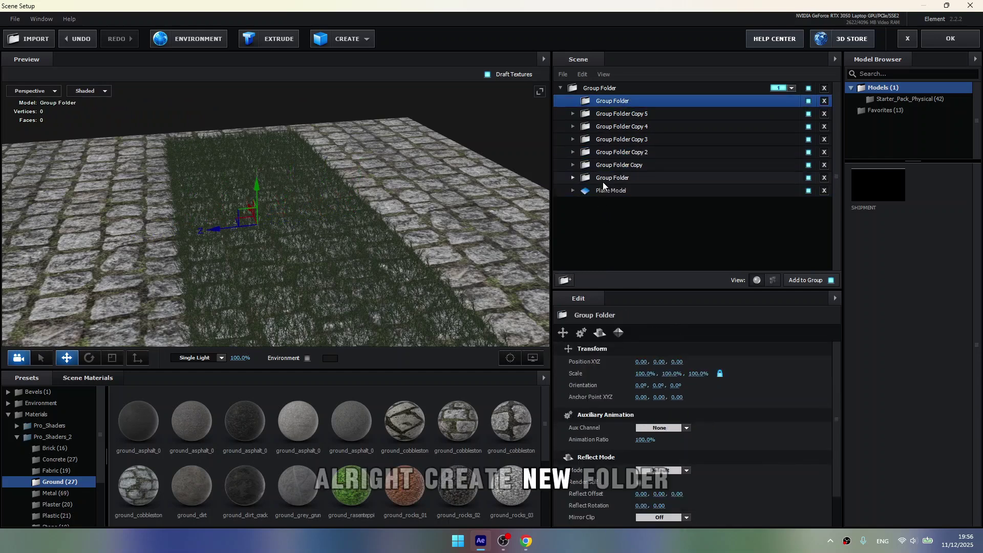
click(604, 114)
ctrl+click(609, 127)
ctrl+click(610, 139)
ctrl+click(614, 152)
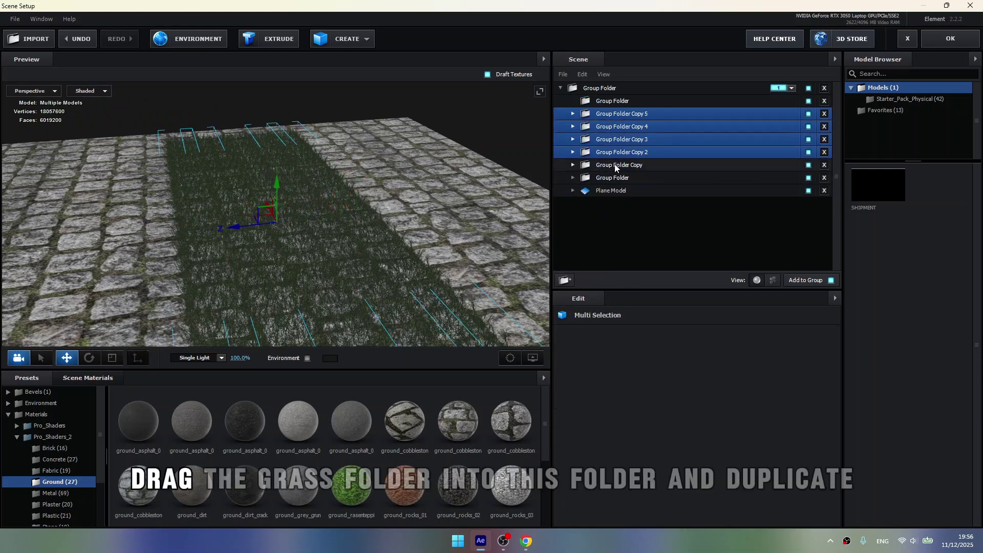
ctrl+click(616, 165)
ctrl+click(616, 175)
drag(617, 175, 604, 102)
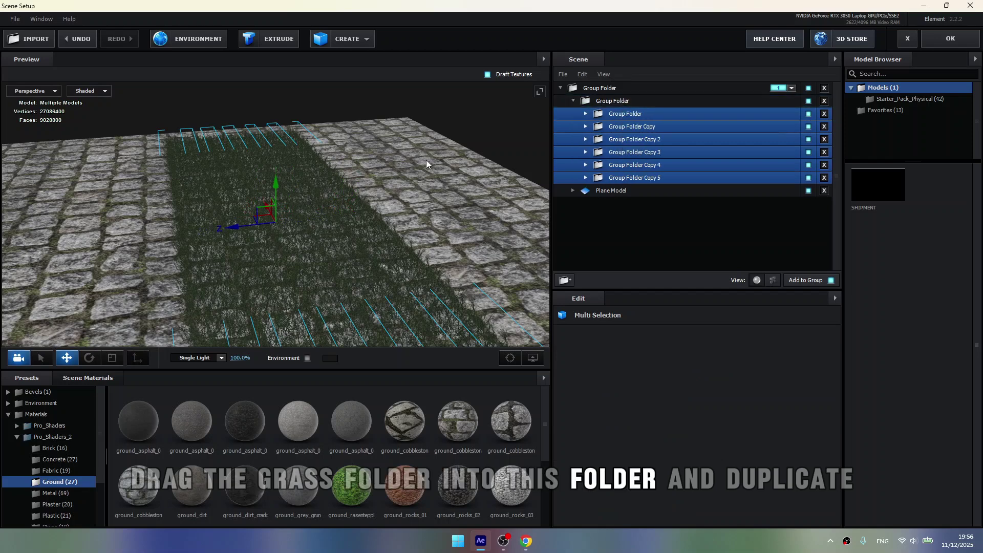
click(573, 101)
Step: Duplicate the combined grass folder four times and offset the copies along the Z axis to cover the ground beyond both sides
scroll(425, 156, down, 5)
drag(425, 155, 364, 179)
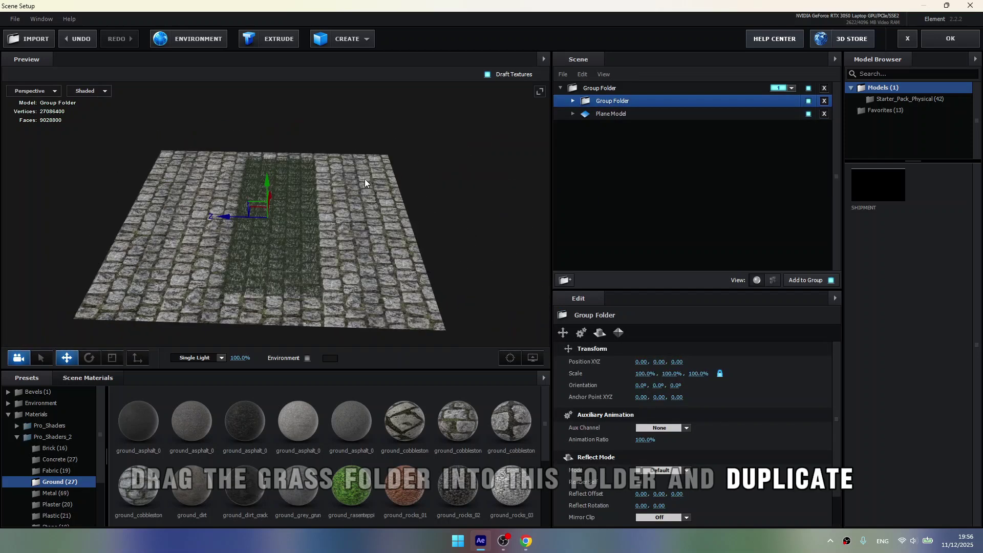
key(ctrl+d)
drag(237, 220, 389, 251)
key(ctrl+d)
Step: Collapse the duplicated grass block folders in the scene list
click(574, 101)
click(574, 113)
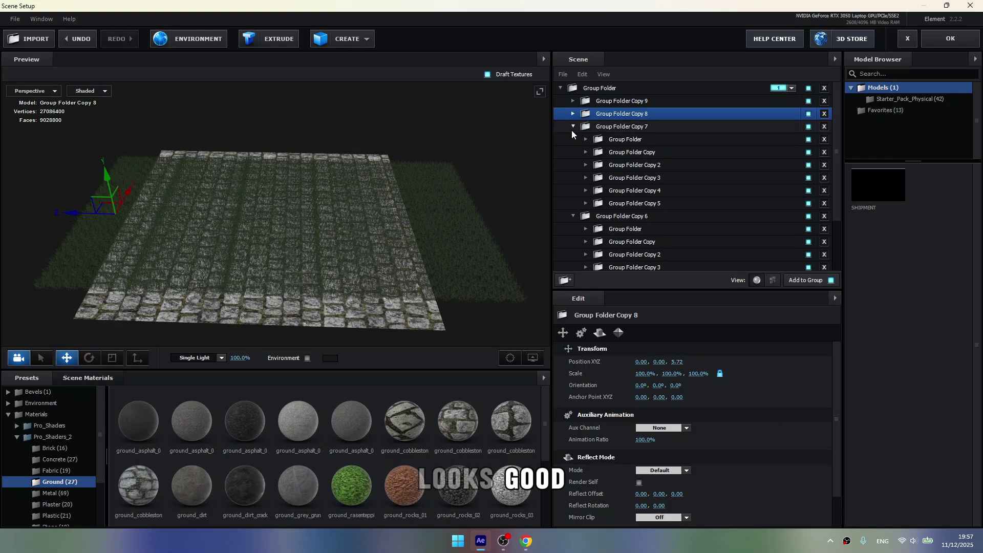
click(573, 126)
click(574, 139)
click(574, 139)
Step: Create a new group folder inside the main group below the plane model and rename it Grass
drag(598, 152, 600, 262)
right_click(604, 255)
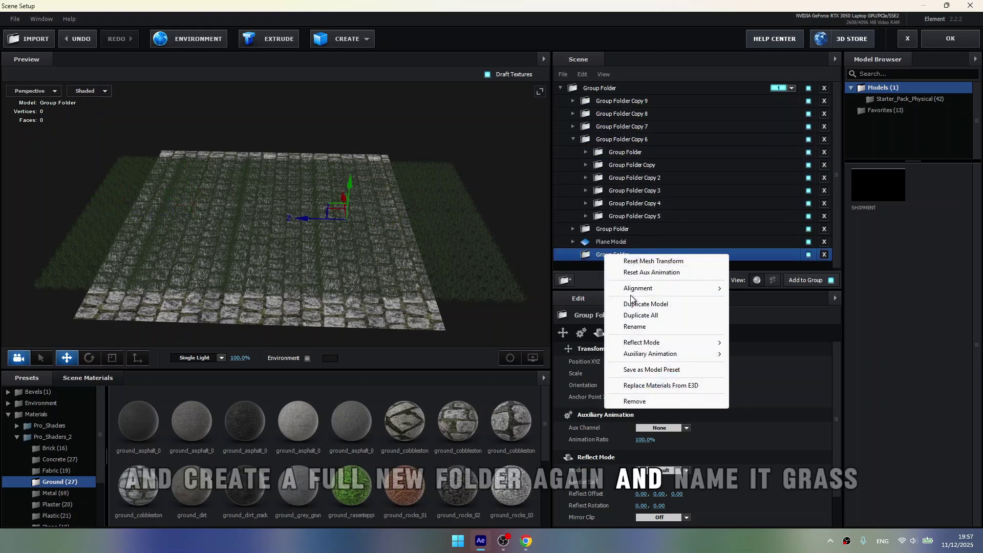
click(635, 327)
text(Gras)
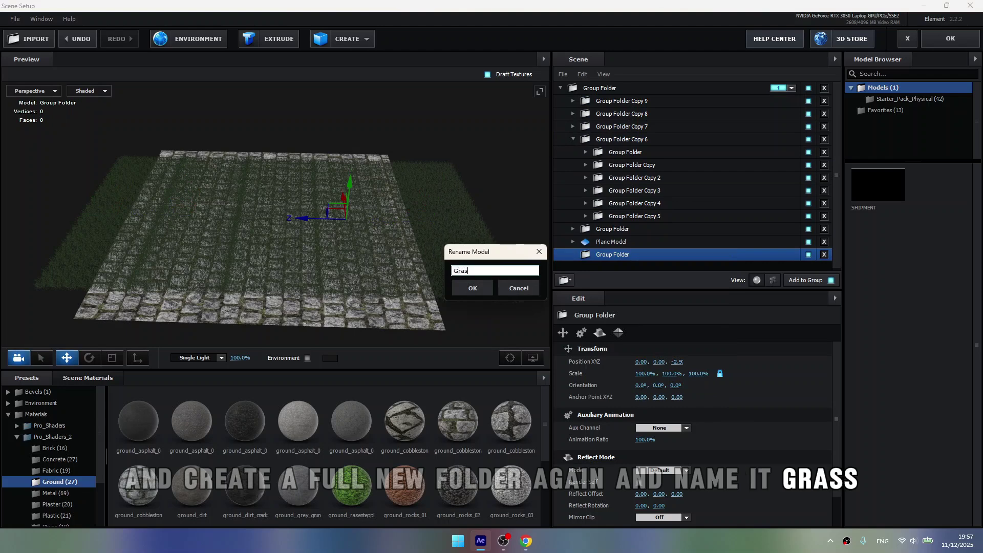
text(s)
key(Return)
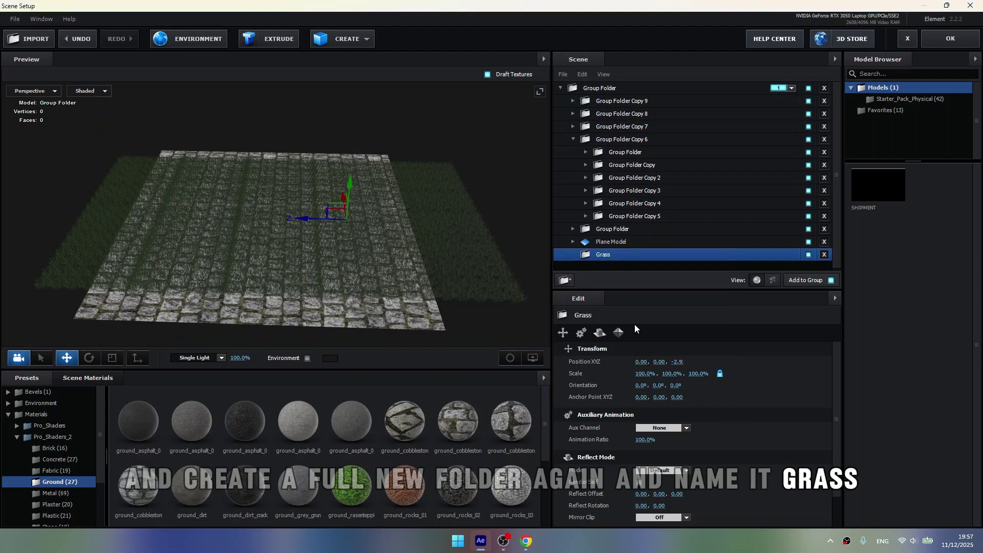
Step: Move all the duplicated grass block folders into the Grass folder and collapse it
click(576, 145)
drag(592, 153, 597, 178)
click(567, 115)
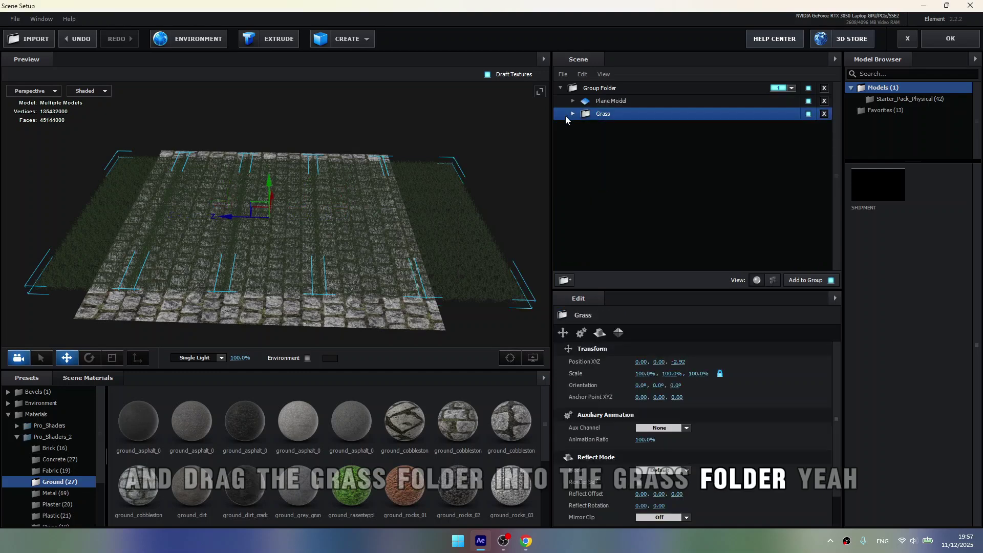
drag(518, 105, 270, 133)
scroll(335, 141, up, 3)
drag(339, 143, 257, 156)
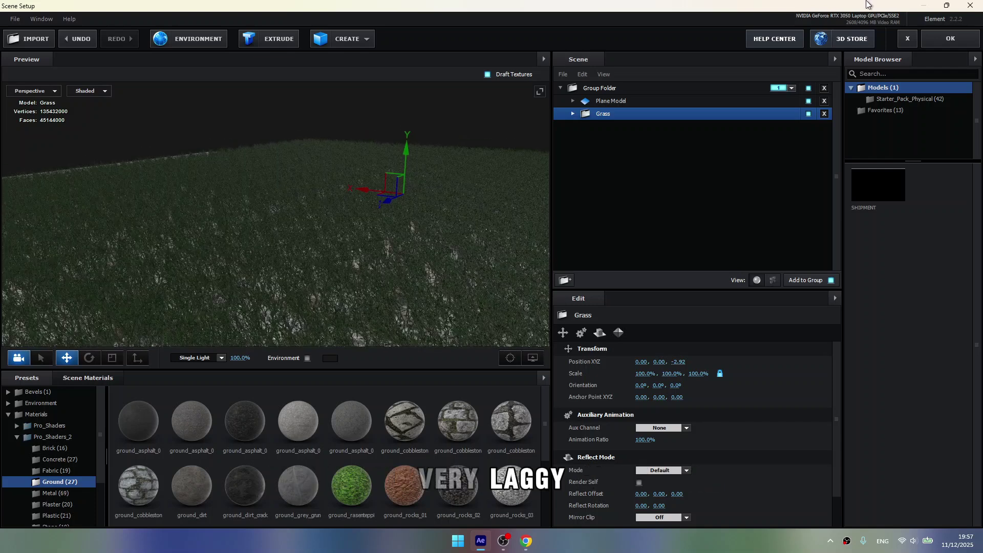
click(572, 113)
click(573, 114)
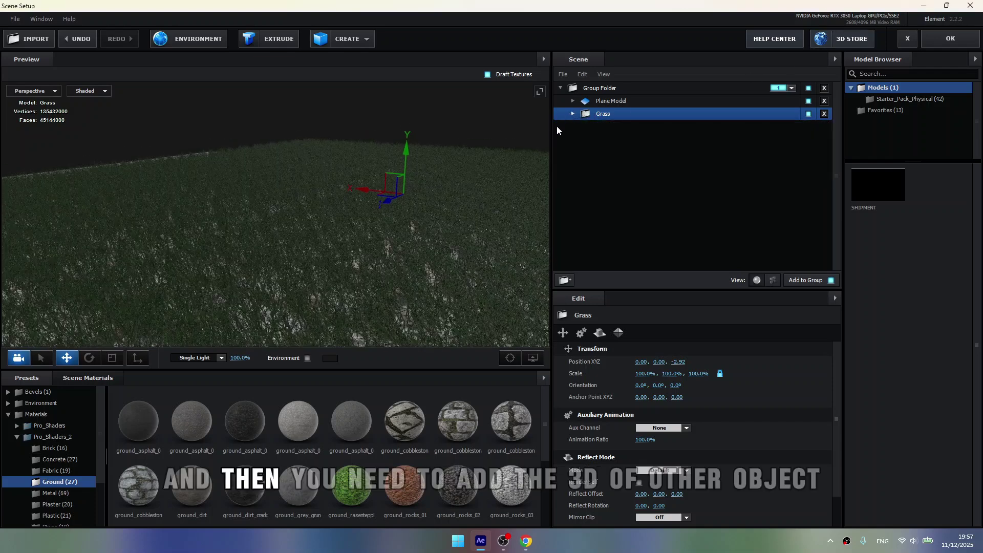
drag(503, 149, 468, 163)
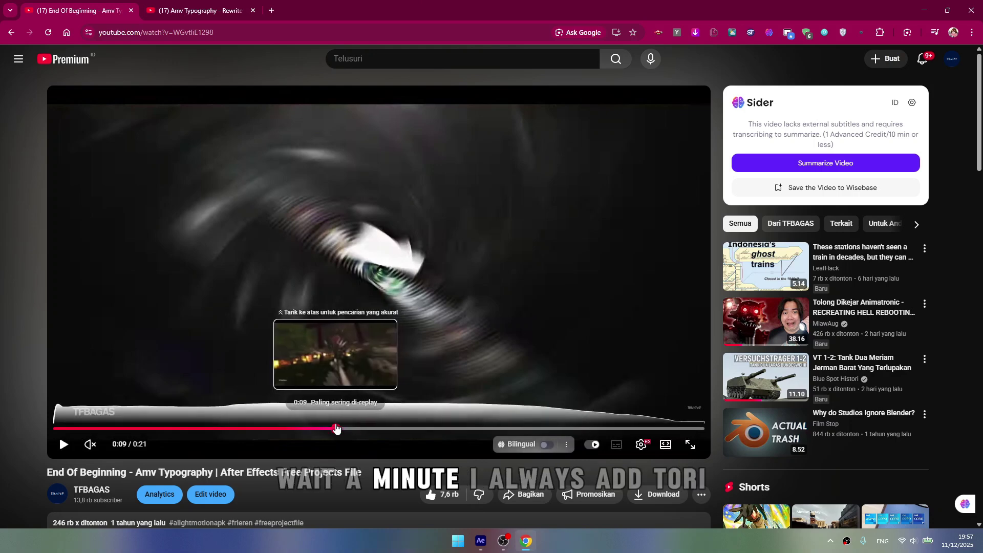
Step: Examine the torii and tree scenes in the two AMV typography reference videos on YouTube, and switch back to the Element 3D Scene Setup
click(323, 429)
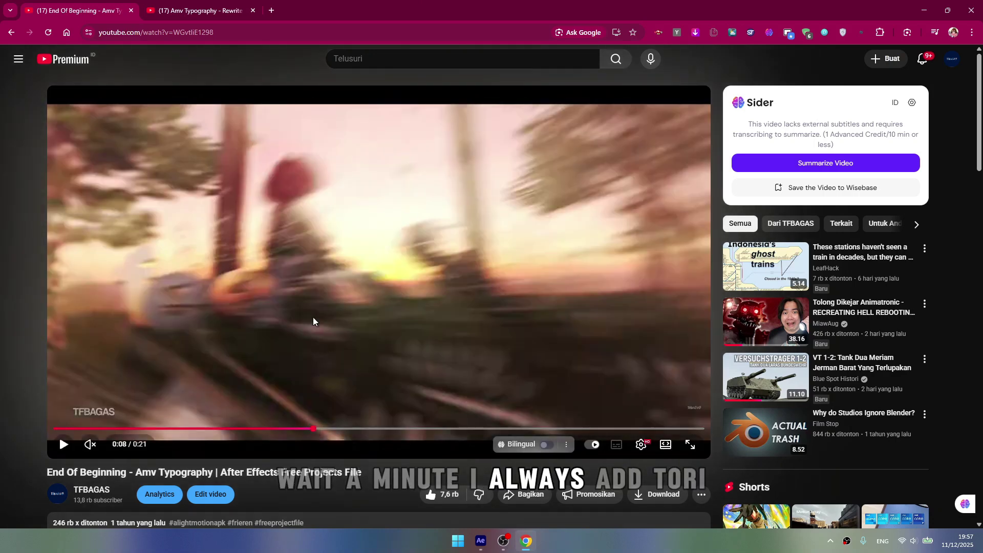
click(287, 431)
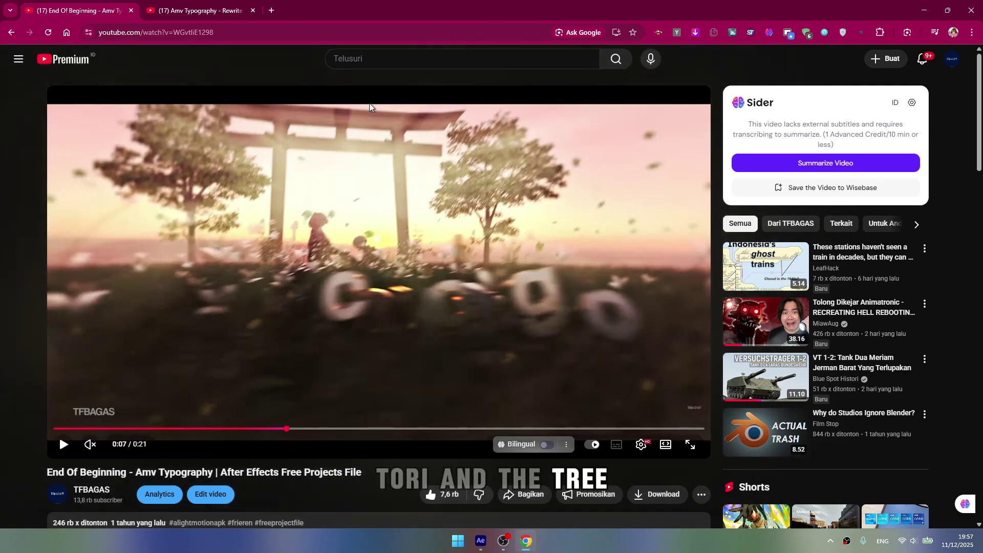
key(ctrl+Tab)
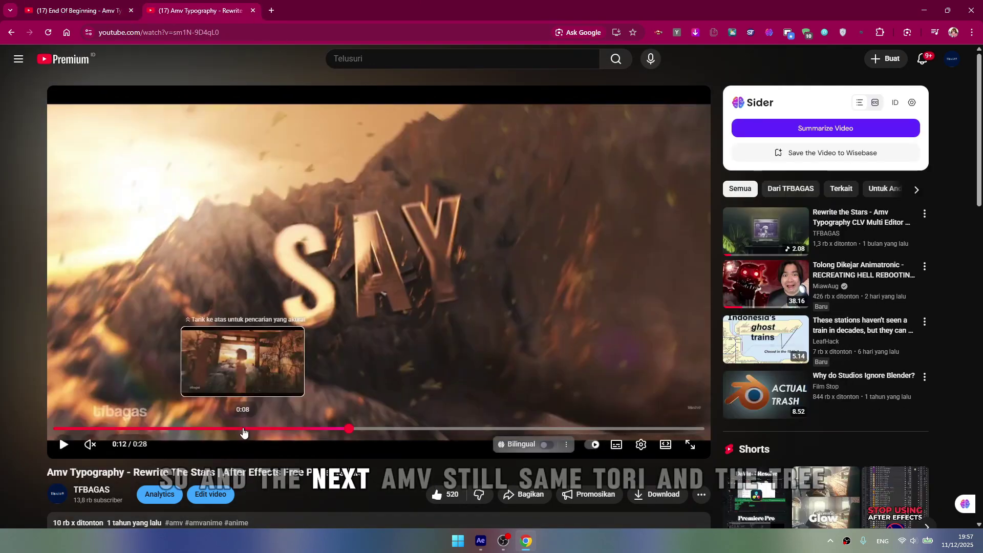
click(244, 430)
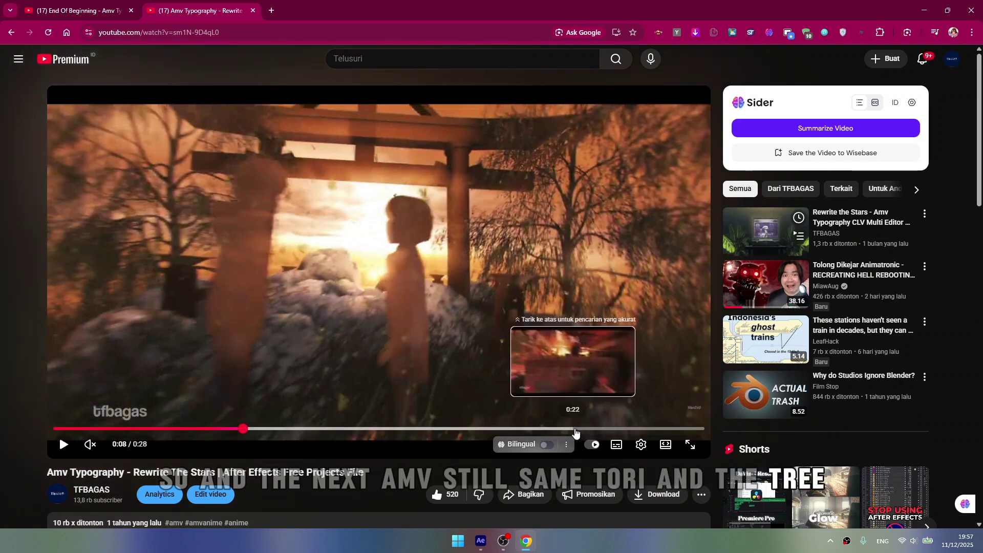
key(ctrl+Tab)
key(alt+Tab)
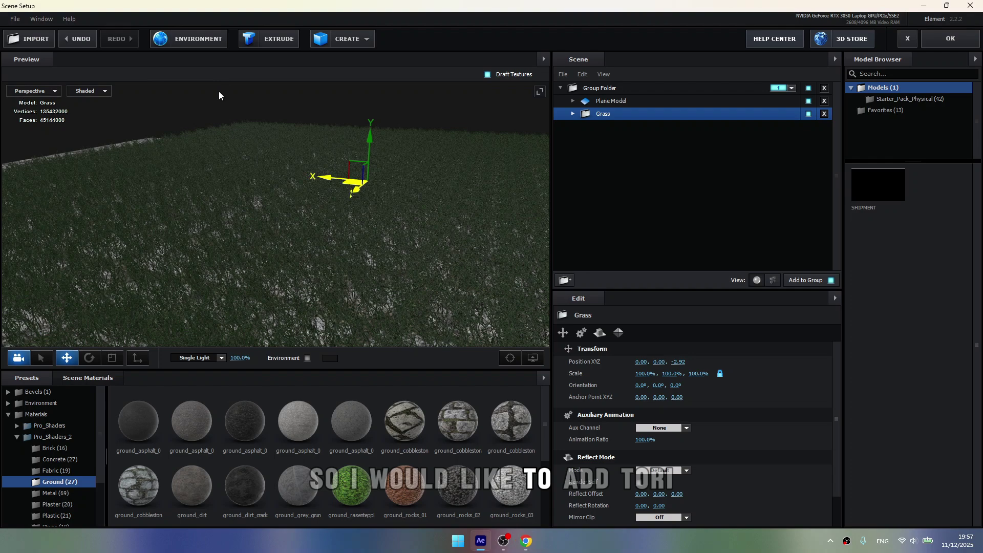
Step: Import the torii model Inari_2.obj from the Source folder inside uploads_files_3179103_Torii
click(29, 39)
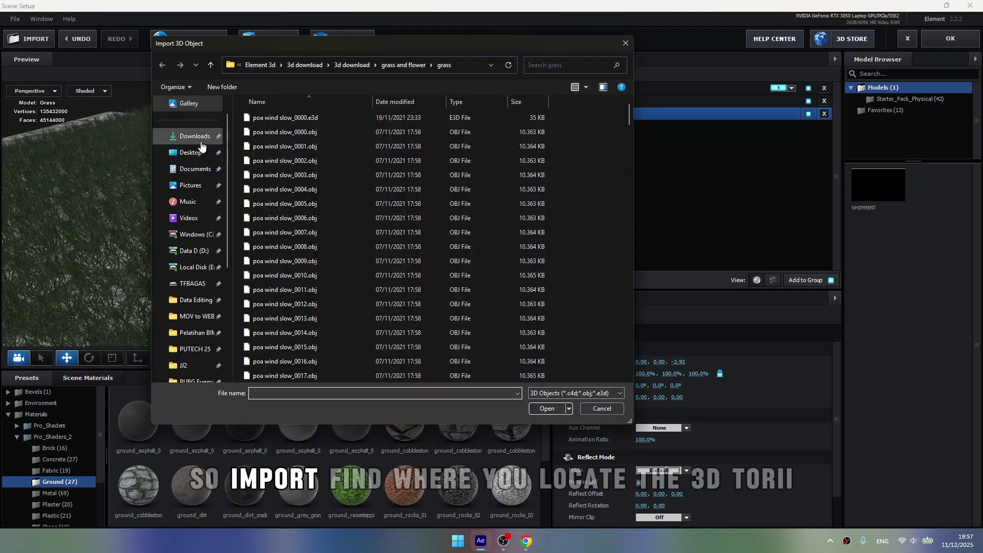
click(258, 63)
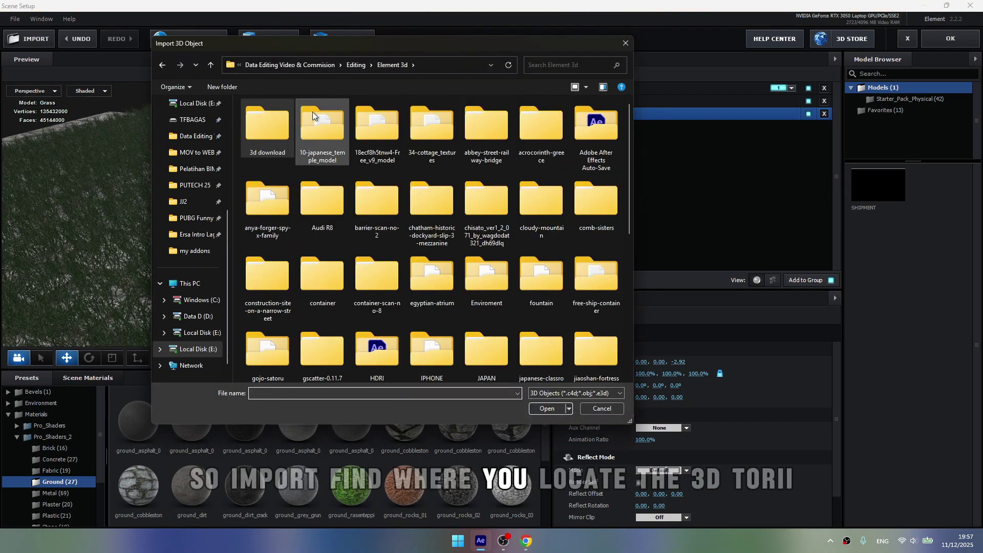
scroll(382, 187, down, 3)
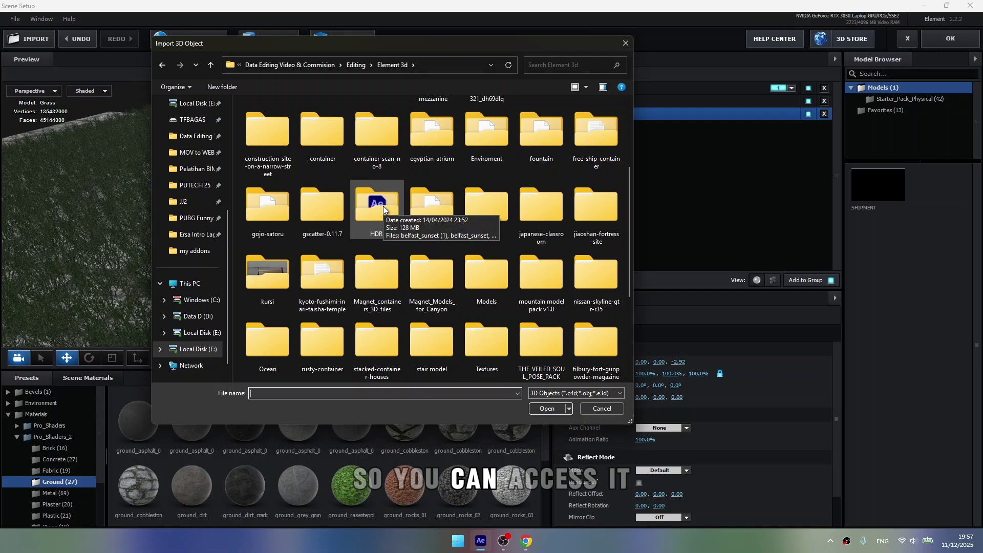
scroll(383, 206, down, 3)
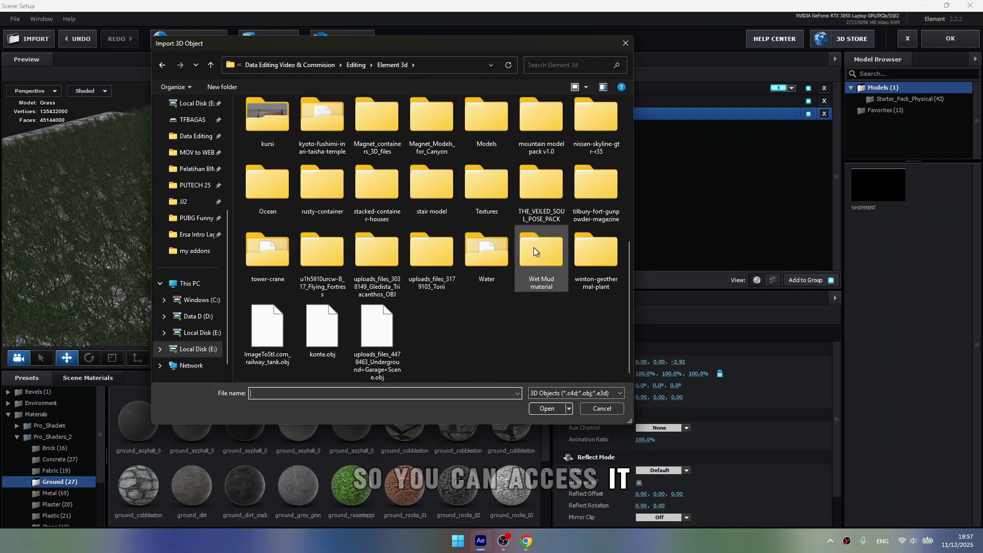
double_click(447, 274)
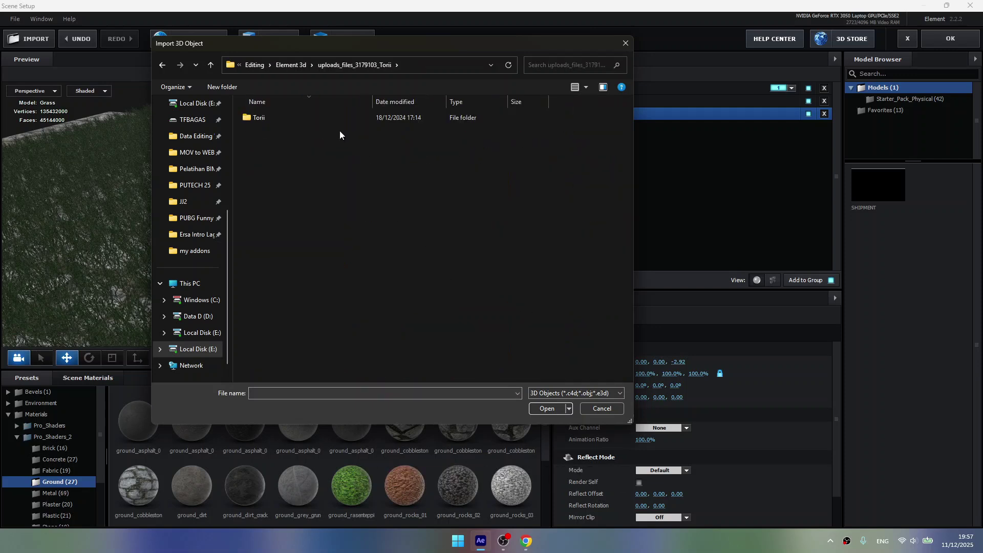
double_click(333, 119)
double_click(315, 128)
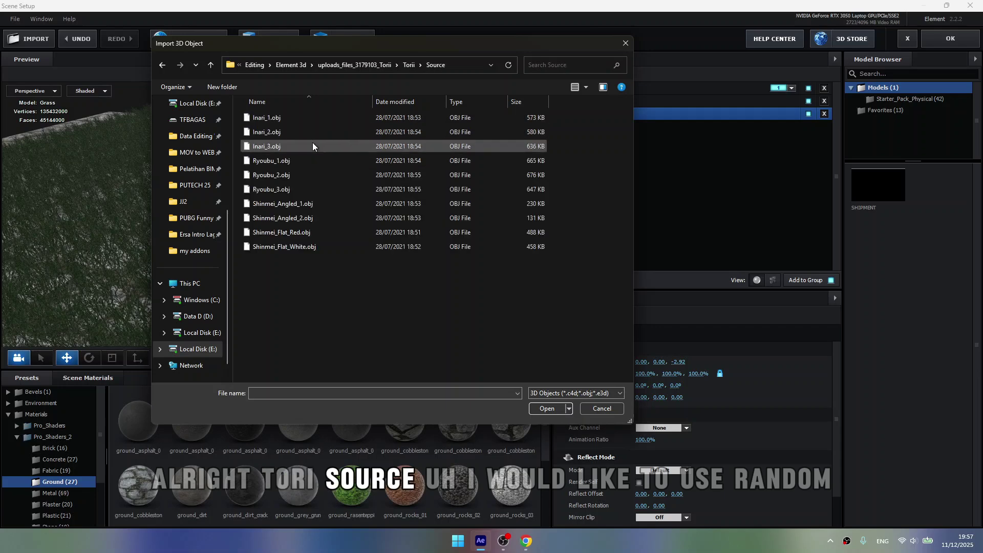
double_click(318, 132)
click(584, 369)
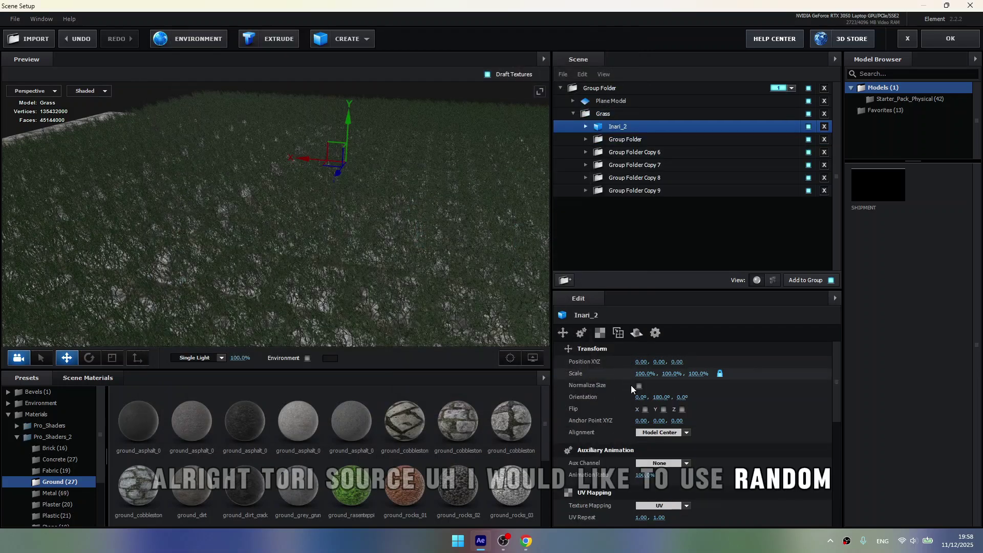
Step: Normalize the torii's size, scale it to 171.5%, and position it standing on the grass at Y 1.13, Z -1.20
click(640, 386)
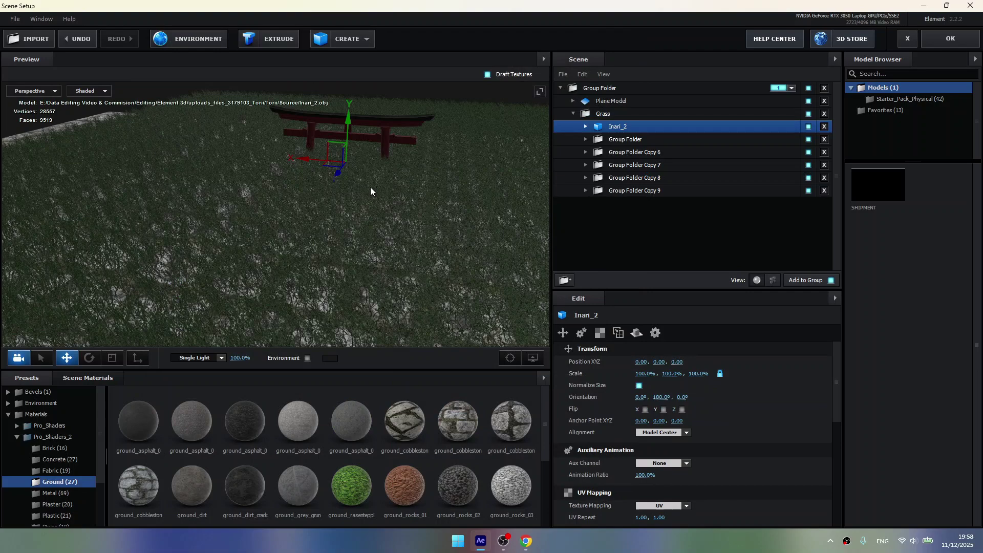
drag(370, 187, 198, 131)
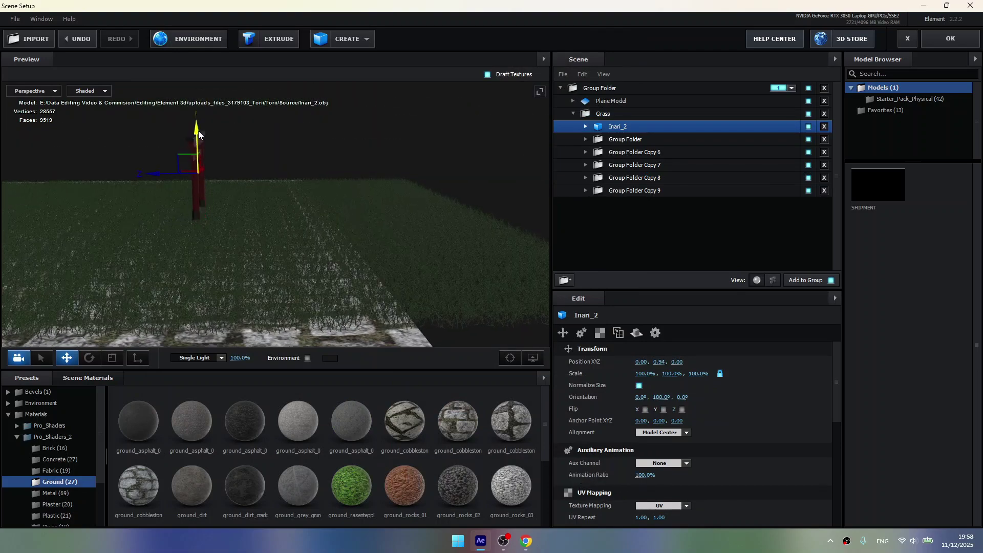
drag(643, 374, 294, 172)
drag(193, 156, 203, 126)
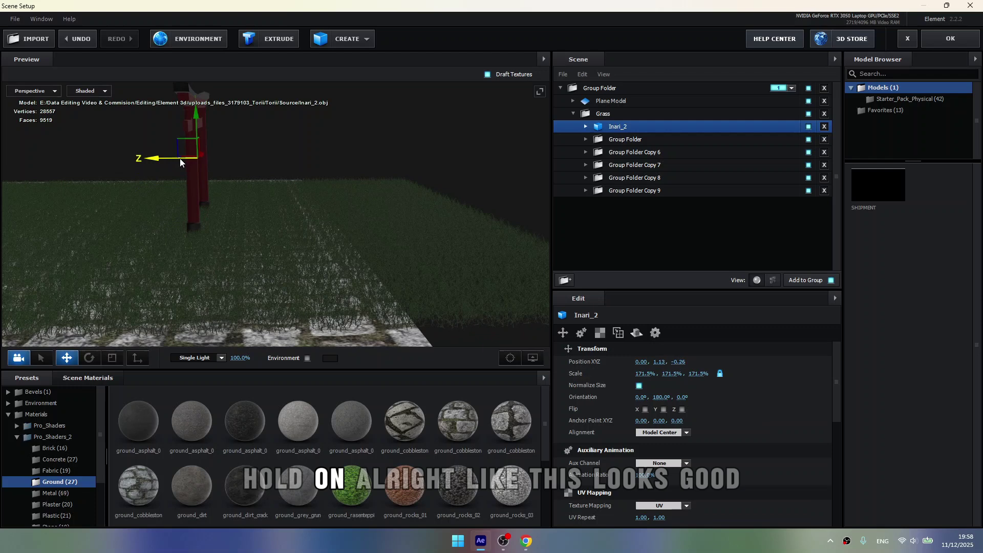
drag(180, 163, 234, 165)
drag(188, 233, 238, 236)
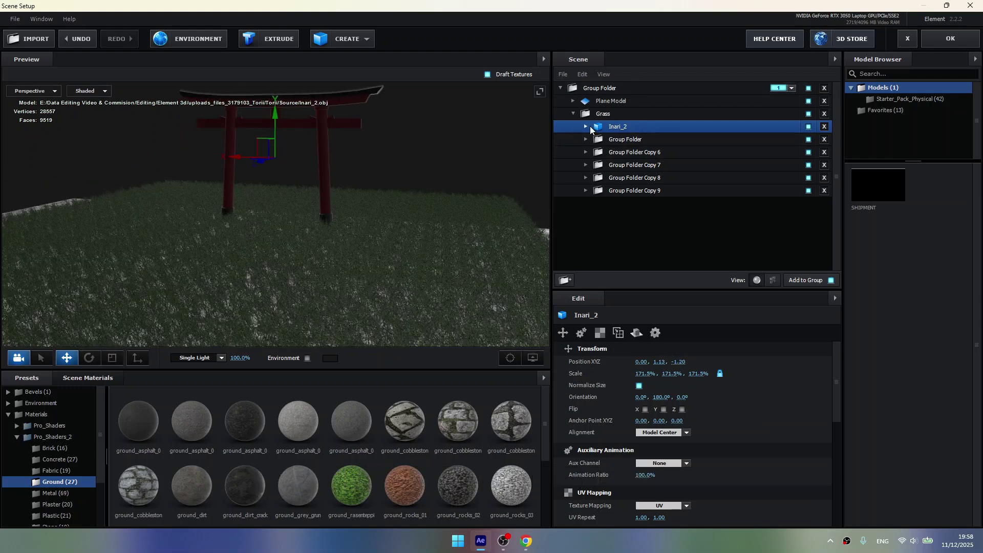
Step: Move the Inari_2 model out of the Grass folder into the main group and collapse the Grass folder
drag(613, 216, 606, 97)
click(613, 90)
click(572, 127)
Step: Import Aralia tree.obj from the aralia tree.fbm folder under Models > tree models into the main group
click(620, 88)
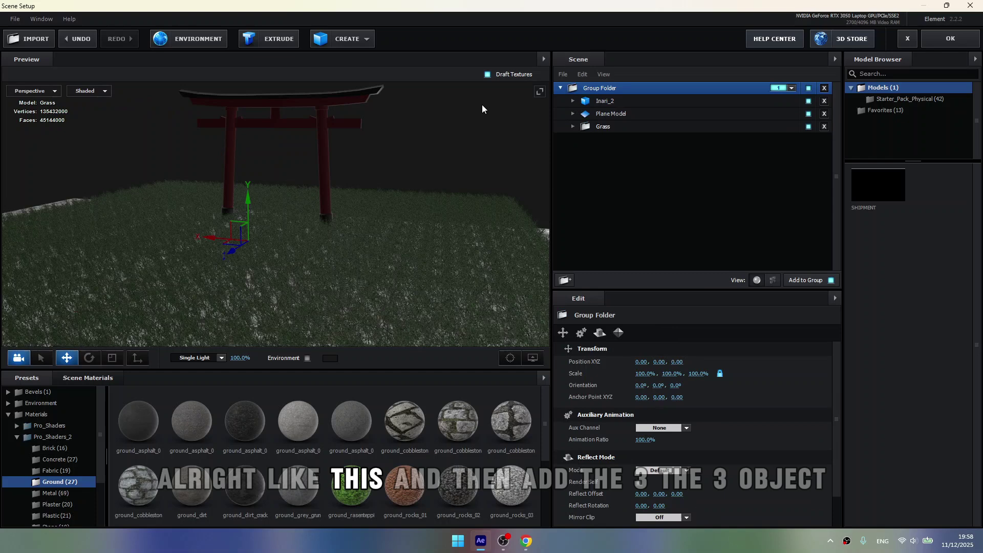
click(41, 41)
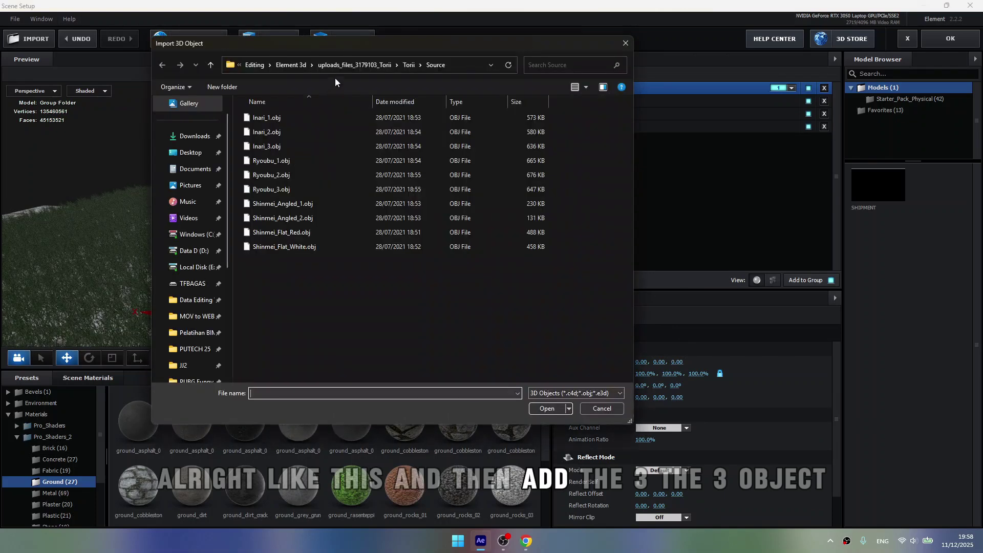
click(284, 67)
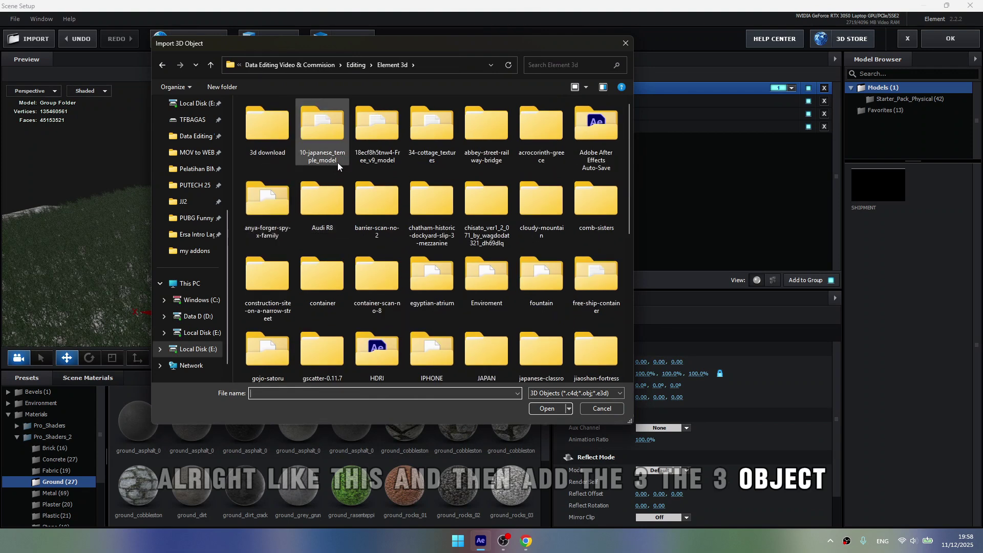
scroll(414, 179, down, 2)
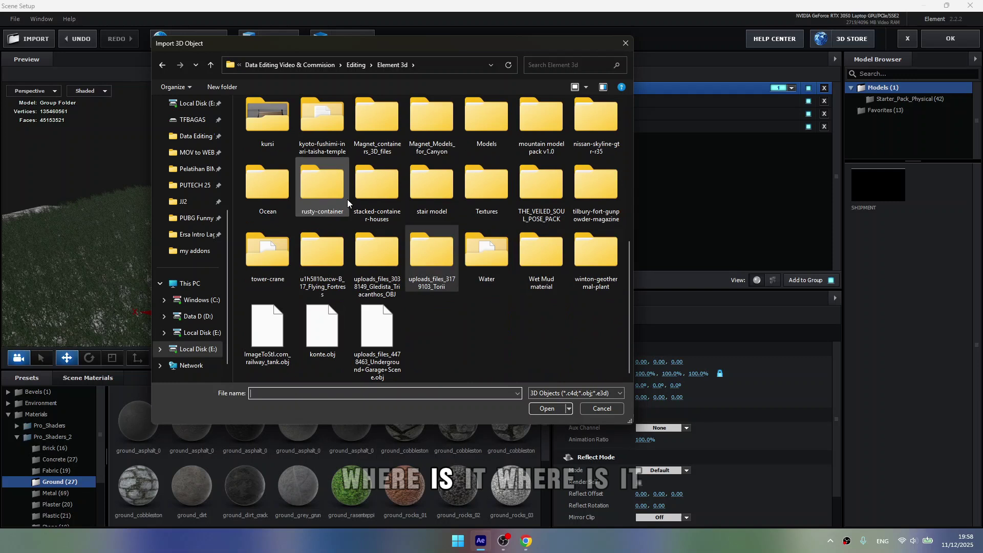
double_click(499, 133)
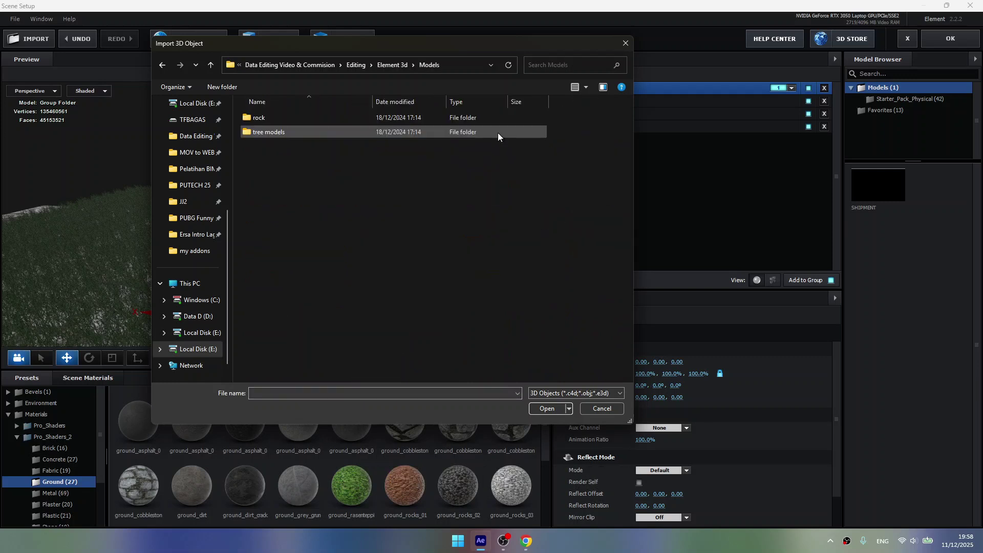
double_click(420, 130)
double_click(380, 117)
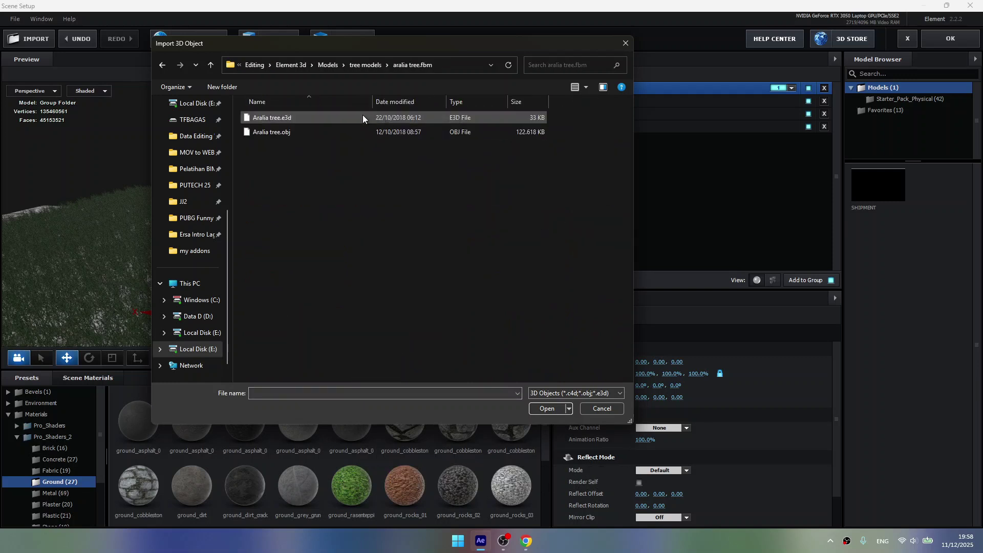
click(363, 118)
double_click(359, 132)
click(580, 369)
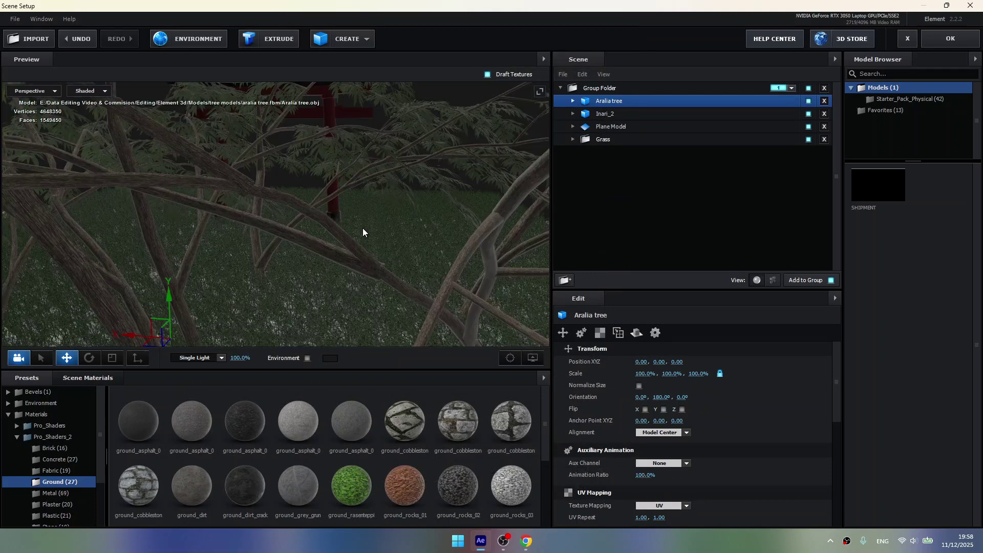
Step: Scale the Aralia tree down to 31% and set its height to about Y 1.21 so its trunk stands on the grass
scroll(401, 261, down, 5)
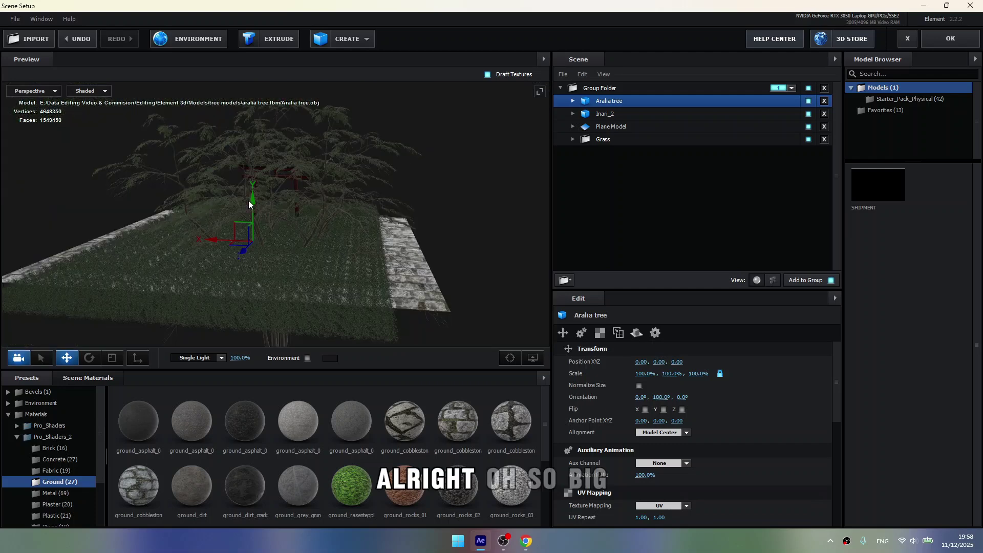
drag(249, 202, 276, 85)
drag(386, 251, 421, 297)
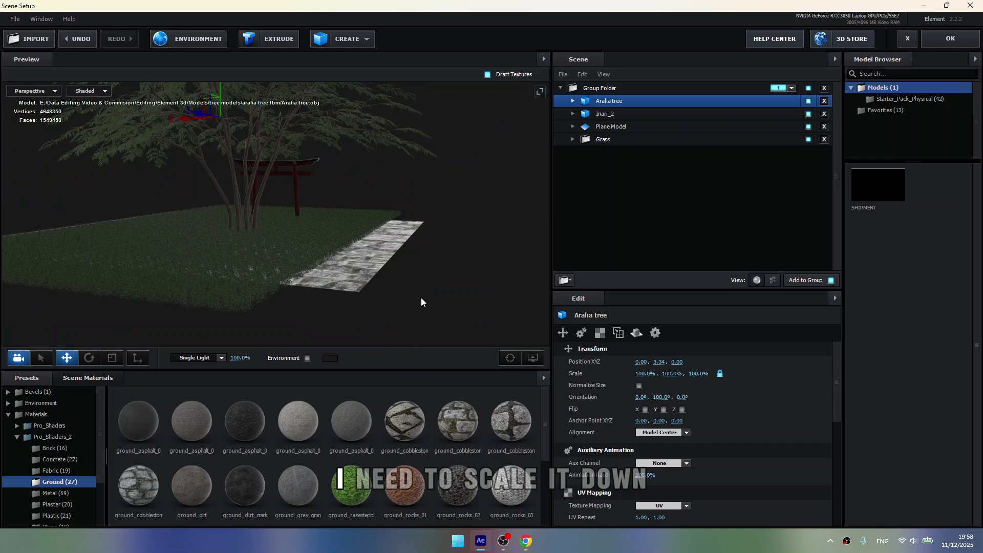
scroll(421, 303, up, 3)
drag(647, 374, 551, 366)
drag(308, 191, 332, 226)
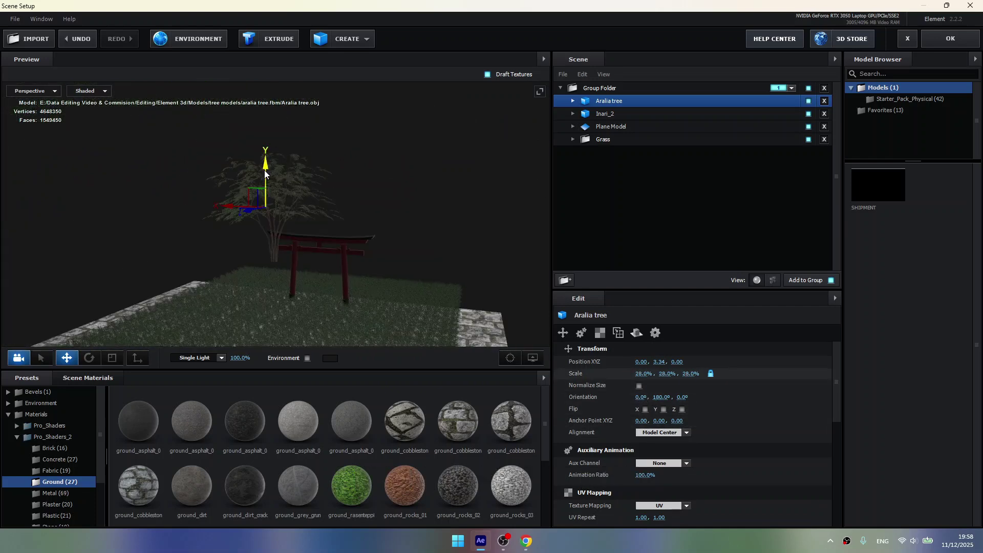
drag(265, 174, 272, 243)
drag(336, 249, 342, 196)
scroll(342, 197, up, 4)
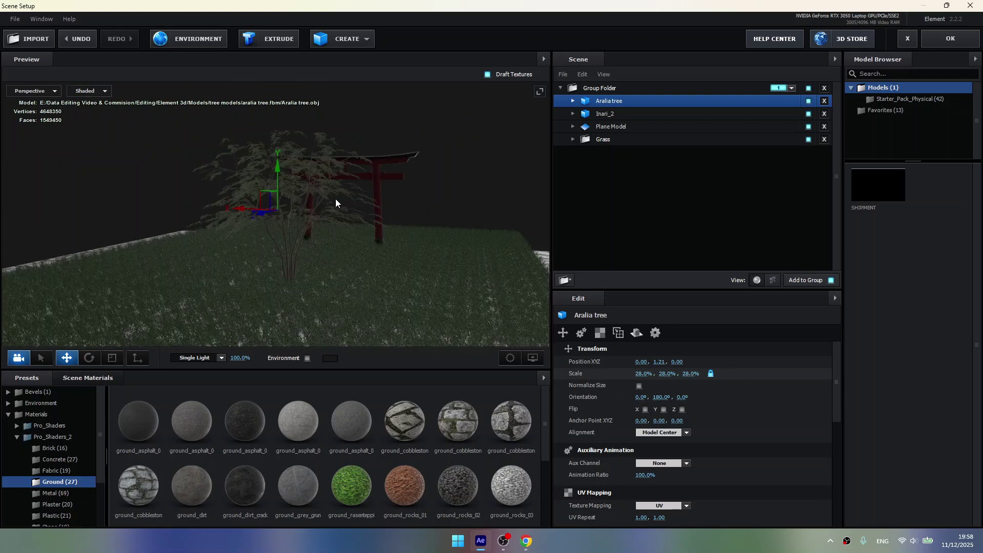
drag(641, 374, 644, 374)
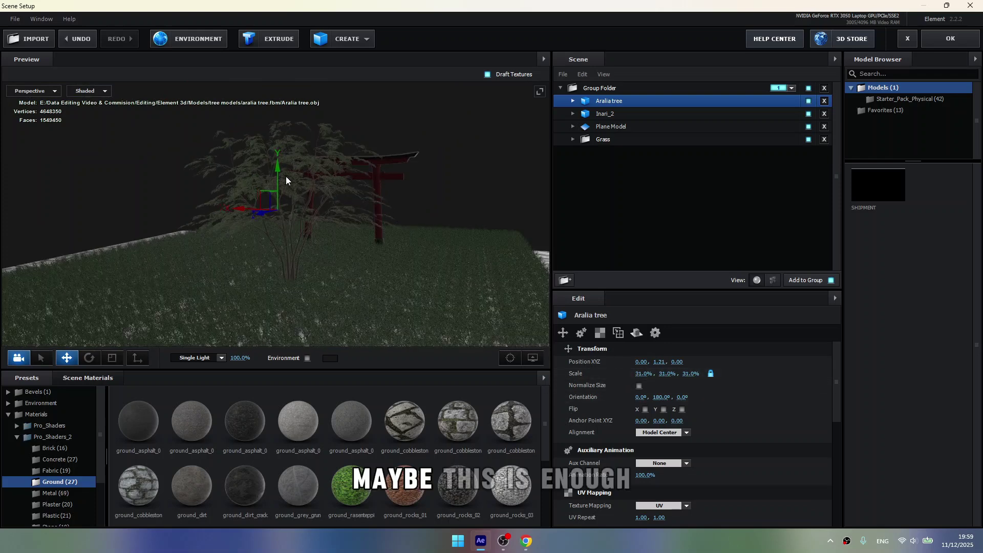
Step: Scale the Aralia tree to 46% and place it beside the torii at X 3.23, Y 1.75, Z -4.32
drag(278, 163, 278, 150)
drag(216, 221, 180, 199)
drag(251, 235, 270, 205)
scroll(270, 205, up, 4)
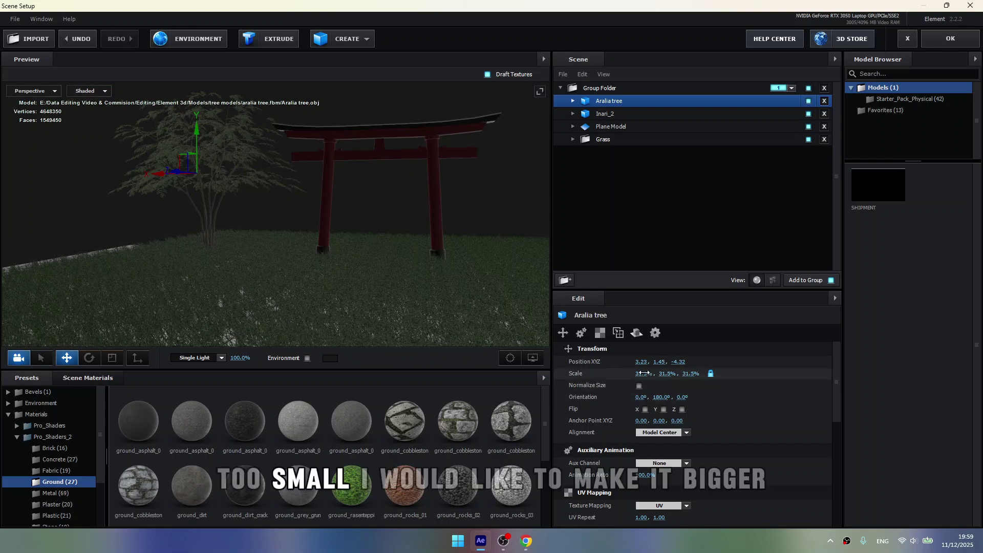
drag(644, 373, 658, 372)
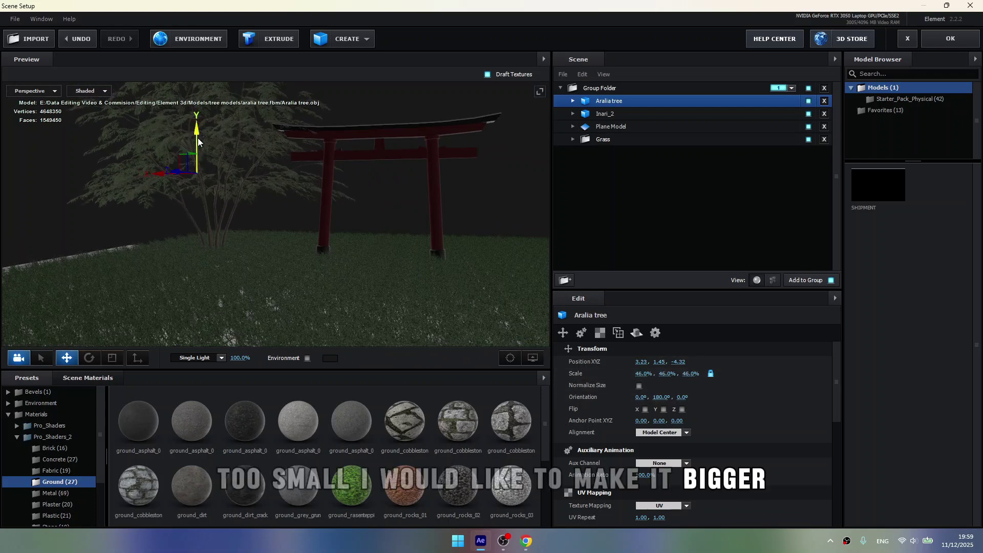
drag(199, 142, 203, 122)
drag(241, 200, 283, 221)
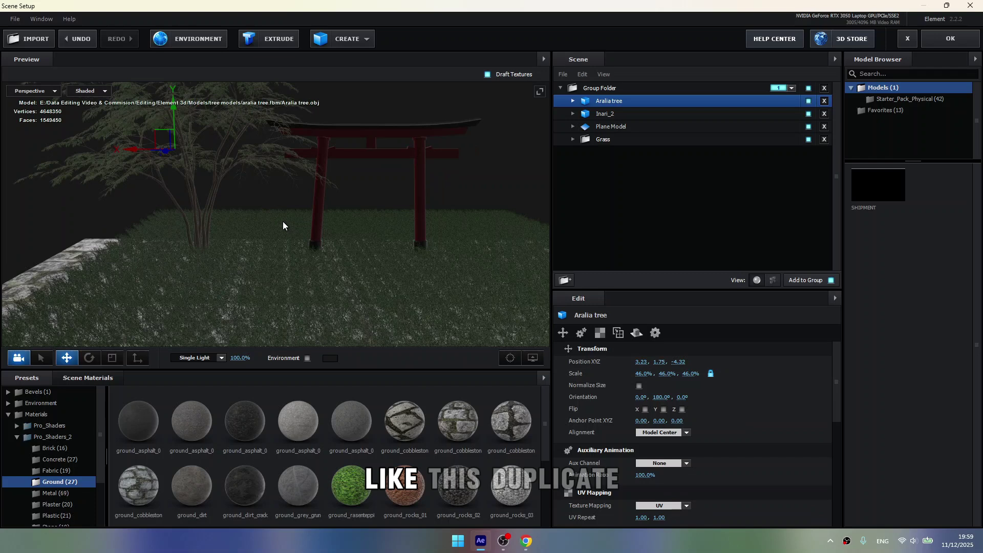
Step: Duplicate the Aralia tree and move the copy to the opposite side of the torii at X -2.56
key(ctrl+d)
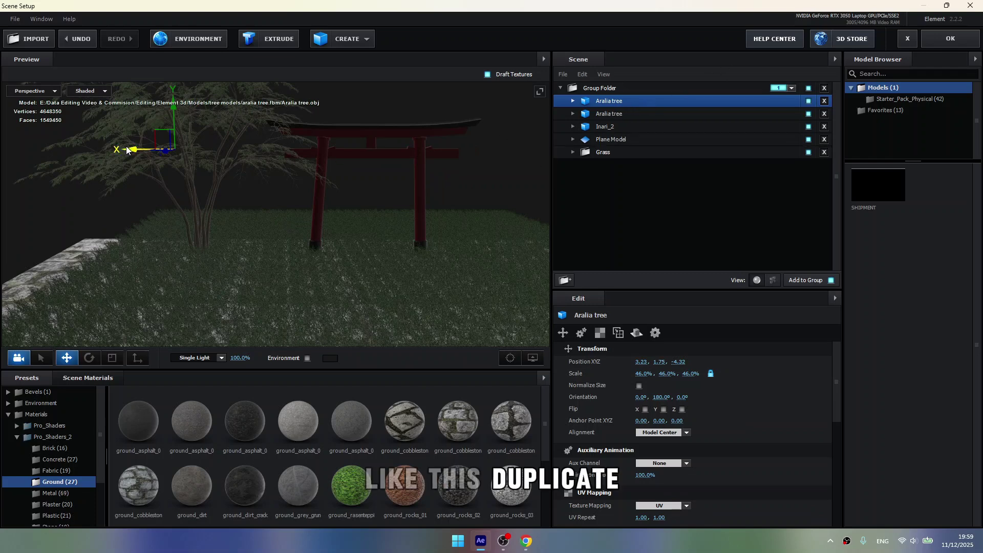
drag(127, 150, 481, 191)
scroll(434, 244, down, 1)
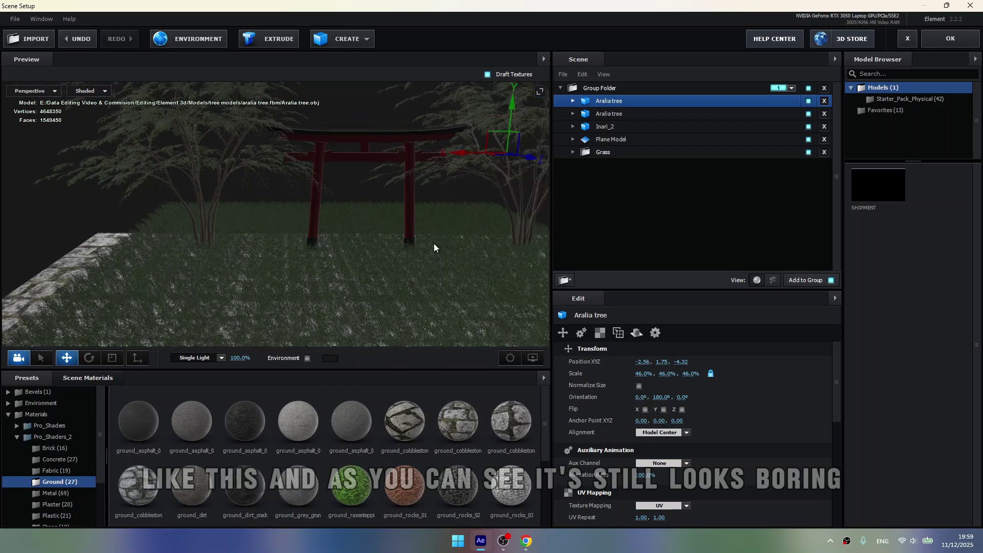
Step: Import mountains_001.obj from Element 3d > mountain model pack v1.0 into the main group and scale it to 20%
drag(434, 244, 323, 207)
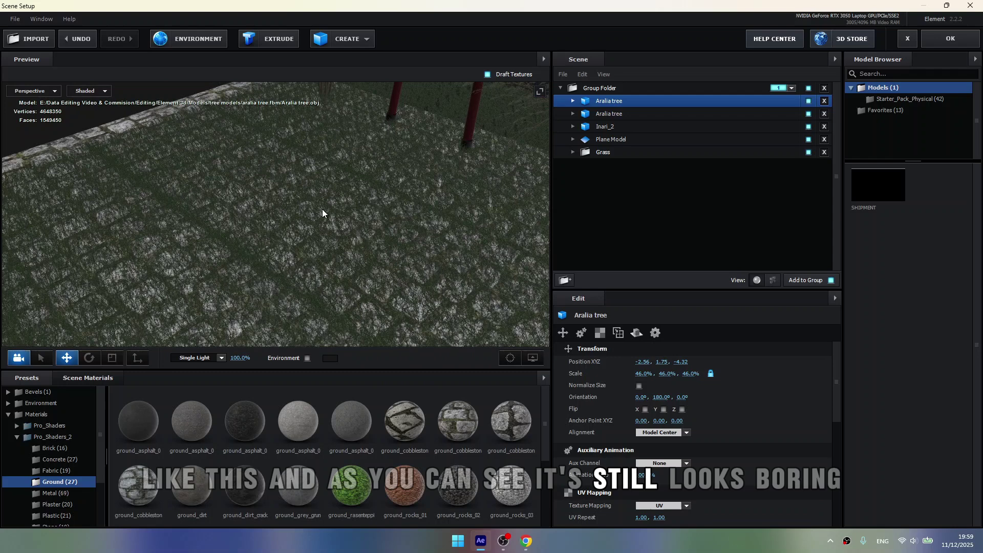
click(654, 90)
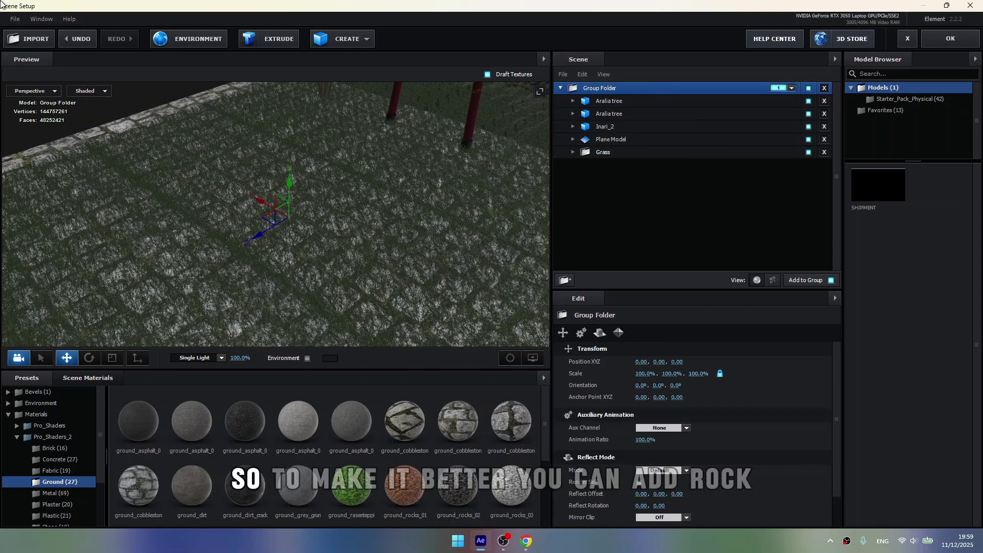
click(41, 45)
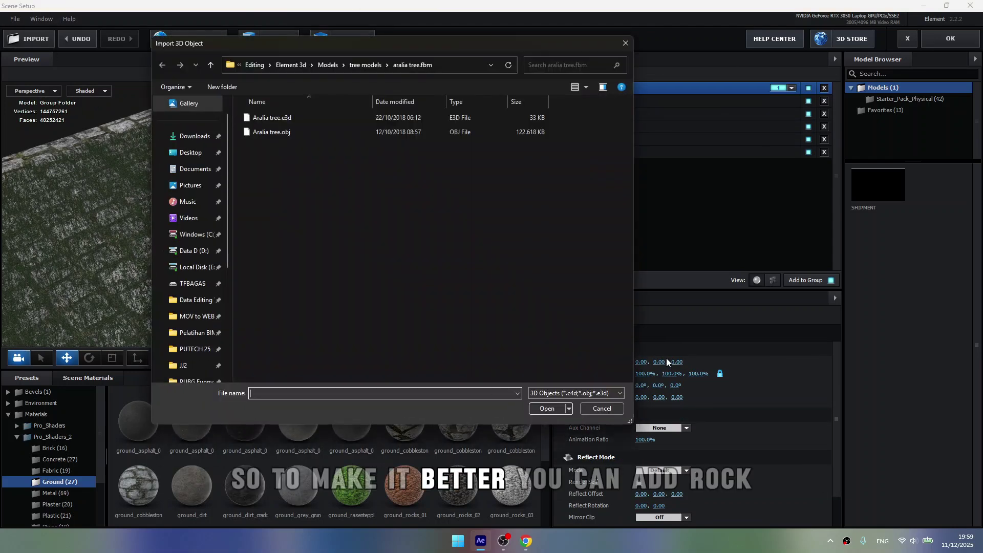
click(291, 65)
scroll(414, 154, down, 10)
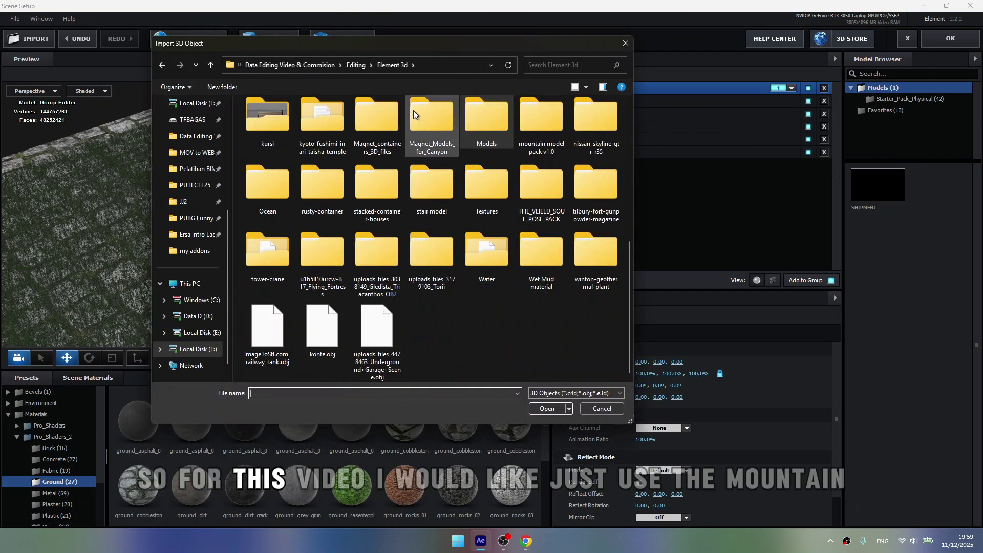
double_click(547, 139)
double_click(278, 122)
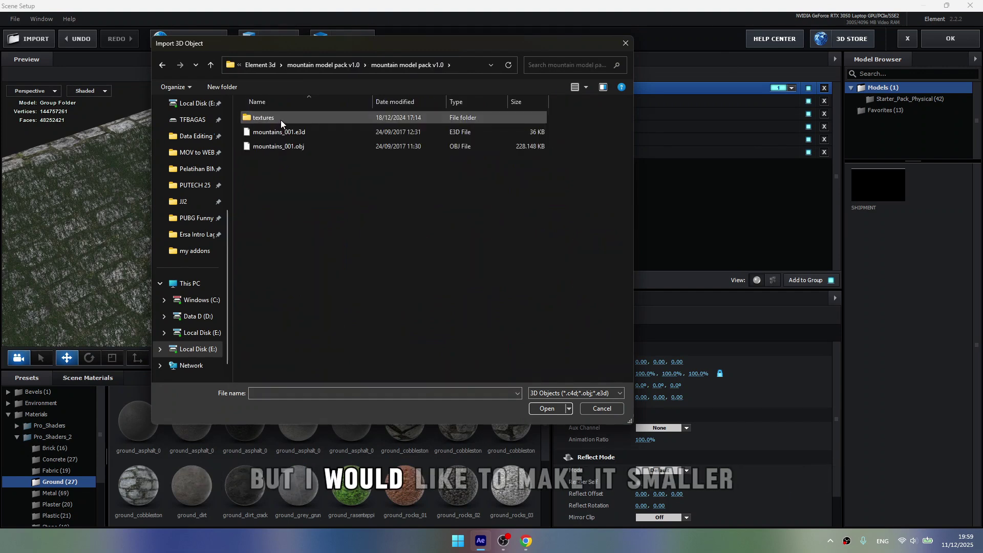
double_click(291, 145)
click(561, 369)
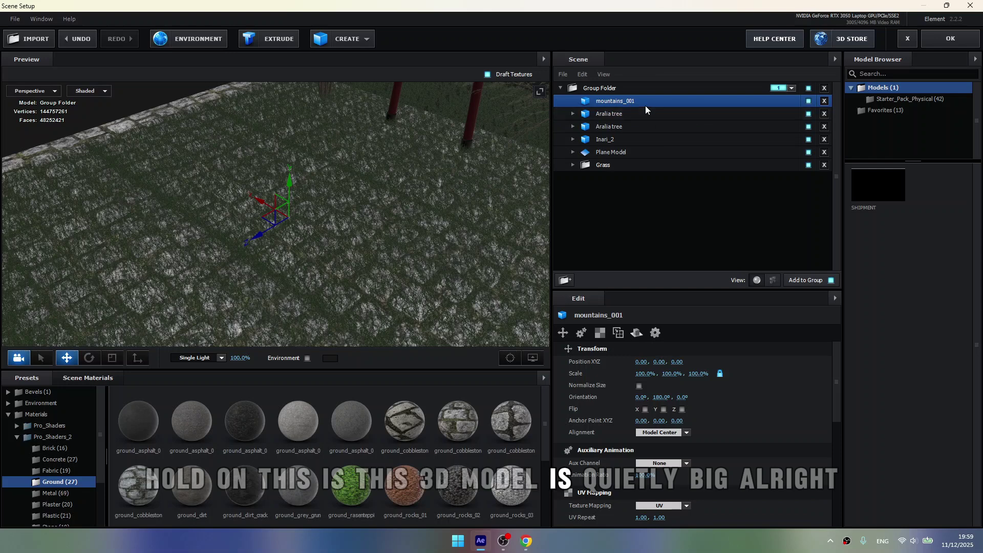
scroll(320, 230, down, 5)
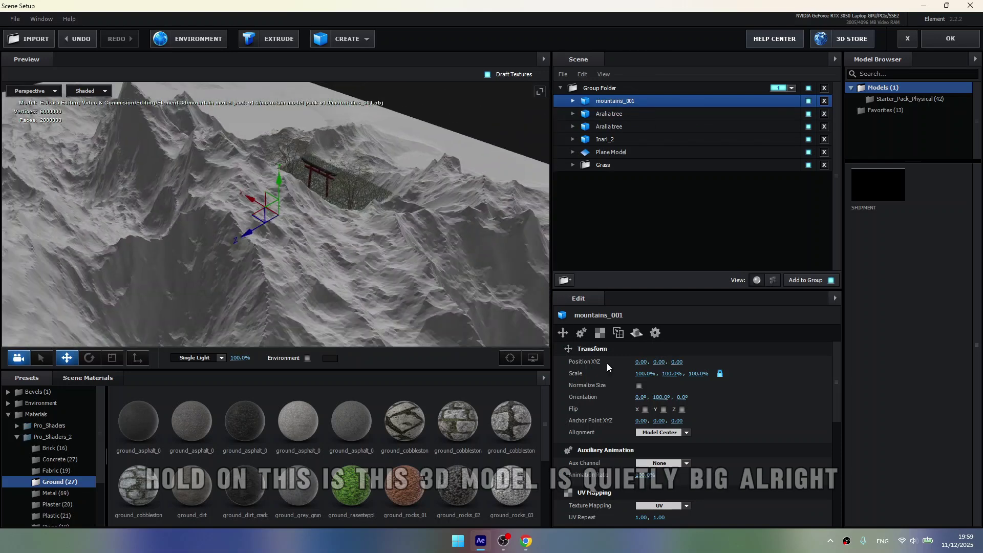
drag(644, 374, 499, 369)
Step: Open the file selection for the Diffuse texture of the mountain model's Default material
click(572, 101)
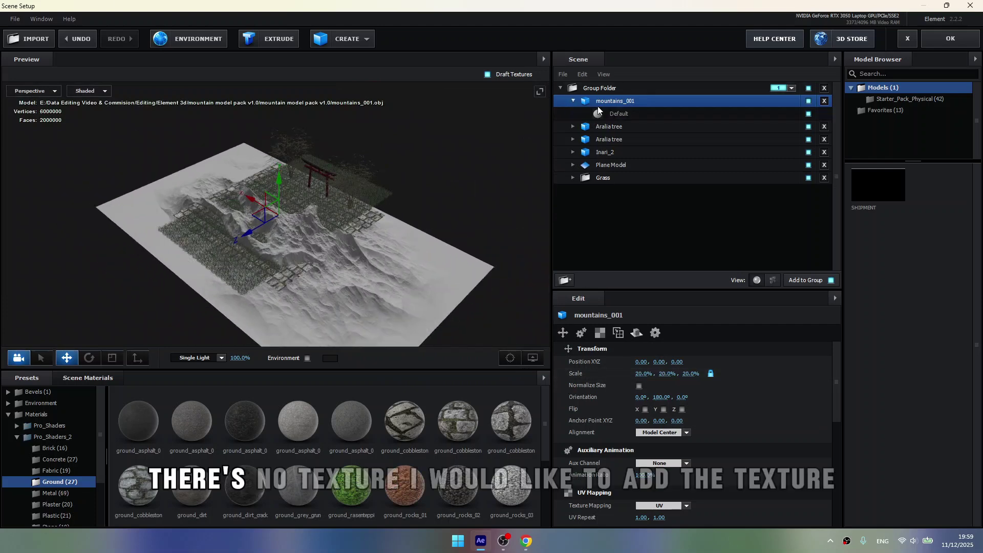
click(618, 113)
click(643, 396)
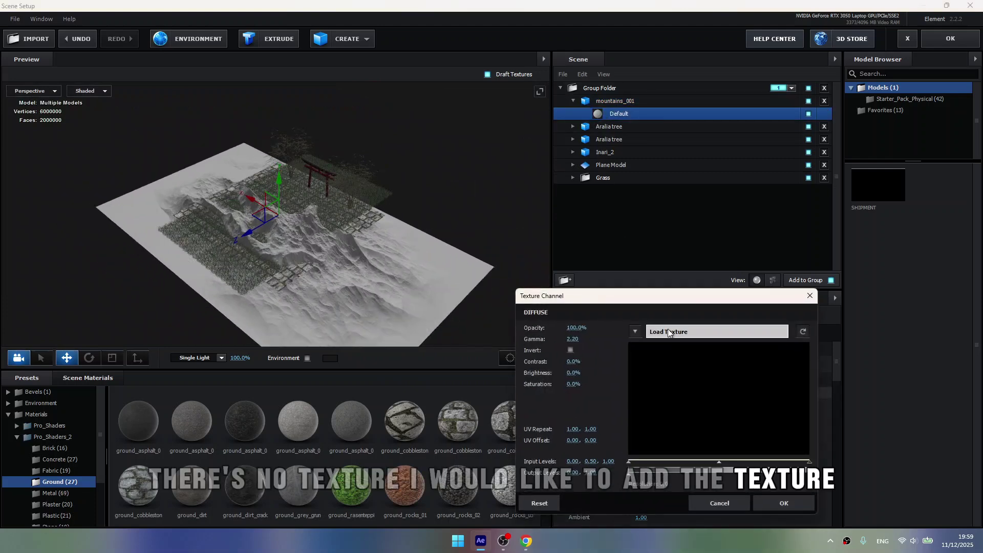
click(670, 333)
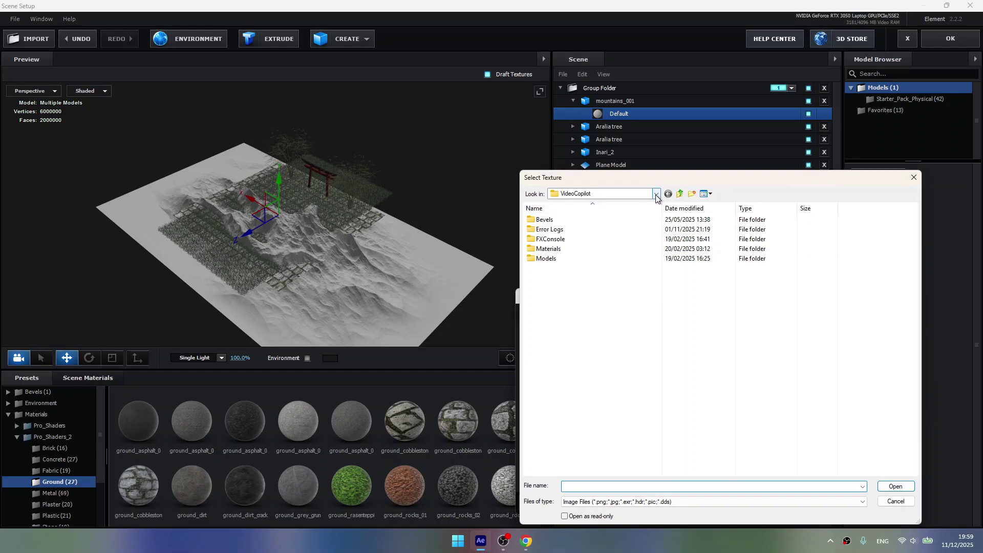
Step: Browse to the Element 3d folder under Data Editing Video & Commision > Editing on Local Disk (E:)
click(682, 195)
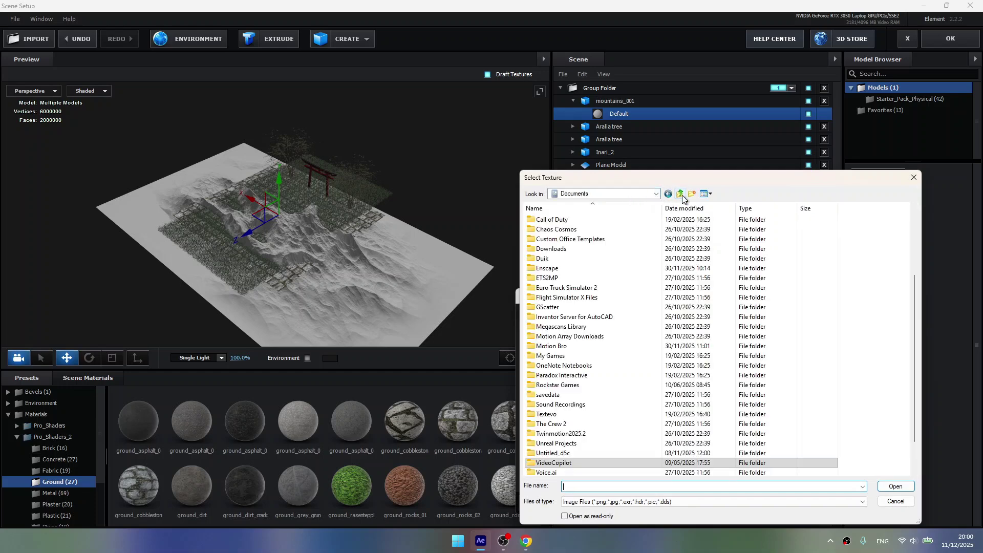
click(682, 195)
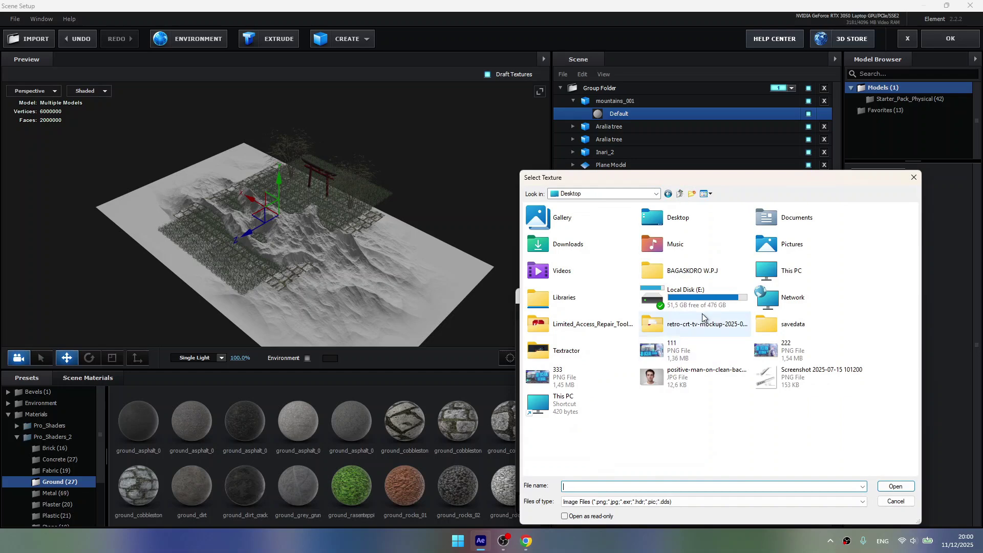
double_click(681, 294)
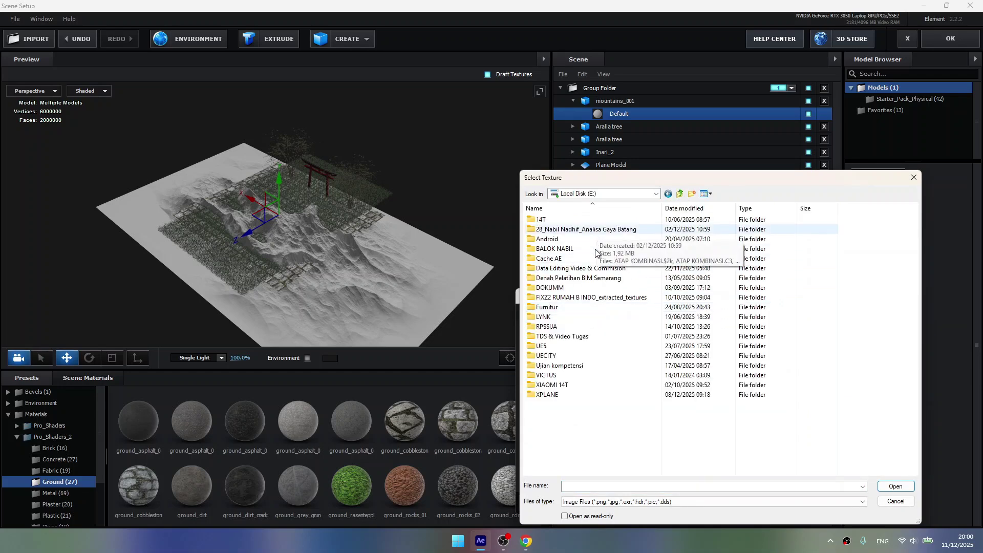
double_click(597, 268)
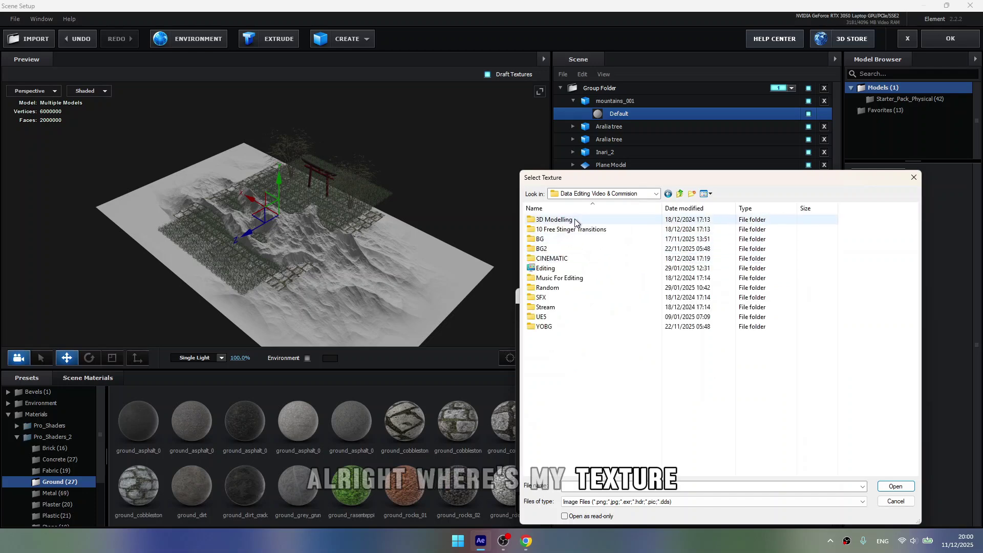
double_click(576, 220)
click(681, 193)
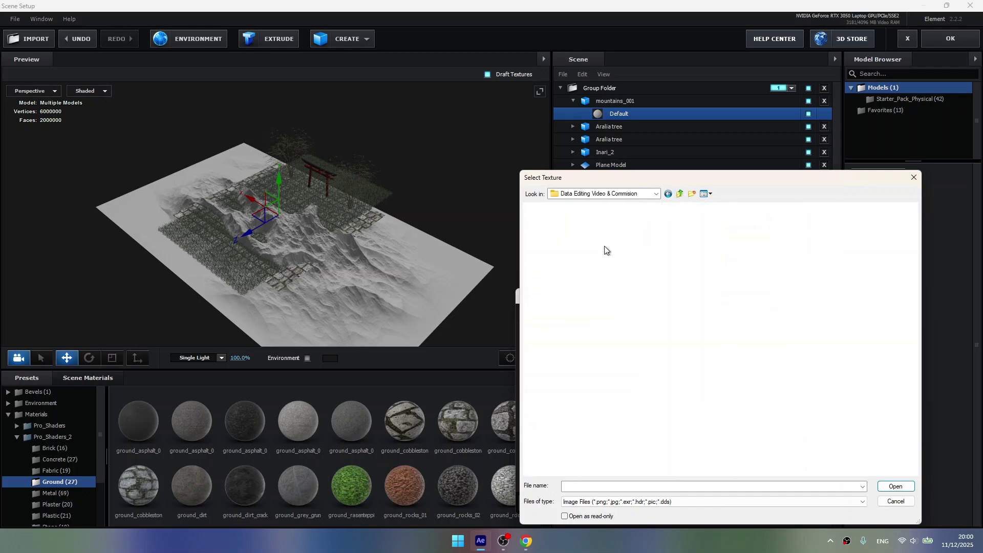
double_click(566, 270)
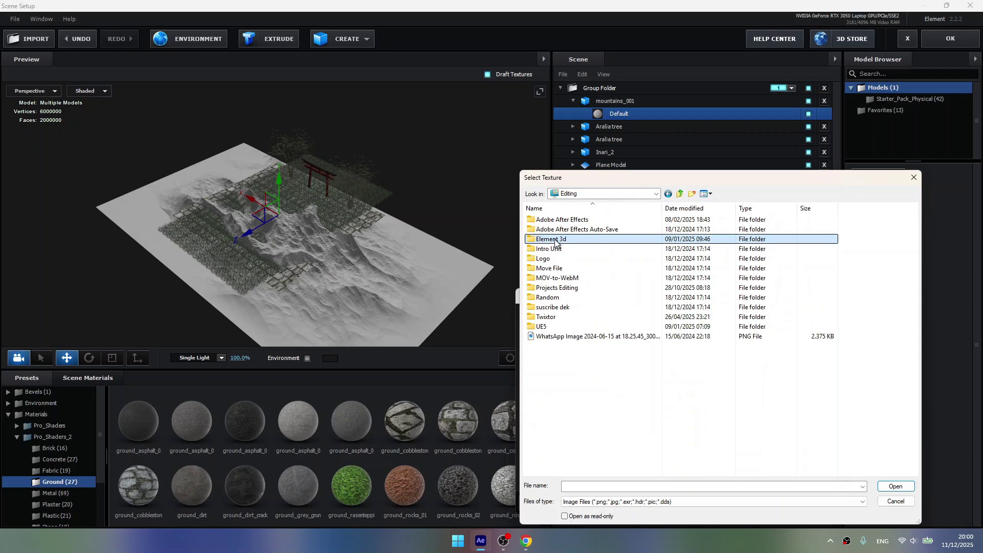
double_click(559, 239)
scroll(613, 291, down, 5)
scroll(780, 313, up, 5)
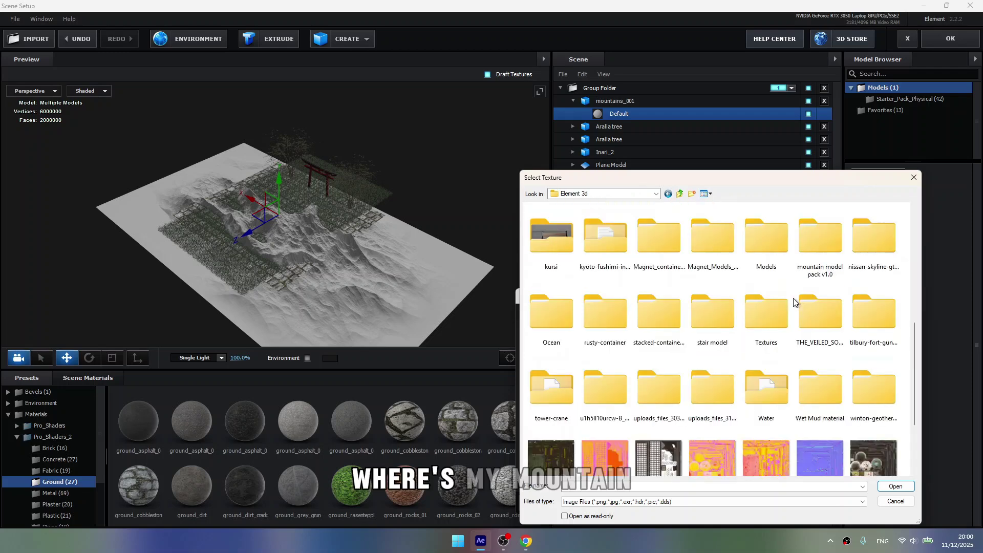
Step: Load concrete_cracked_02_diffuse.jpg from the mountain model pack's textures folder as the diffuse texture
double_click(814, 256)
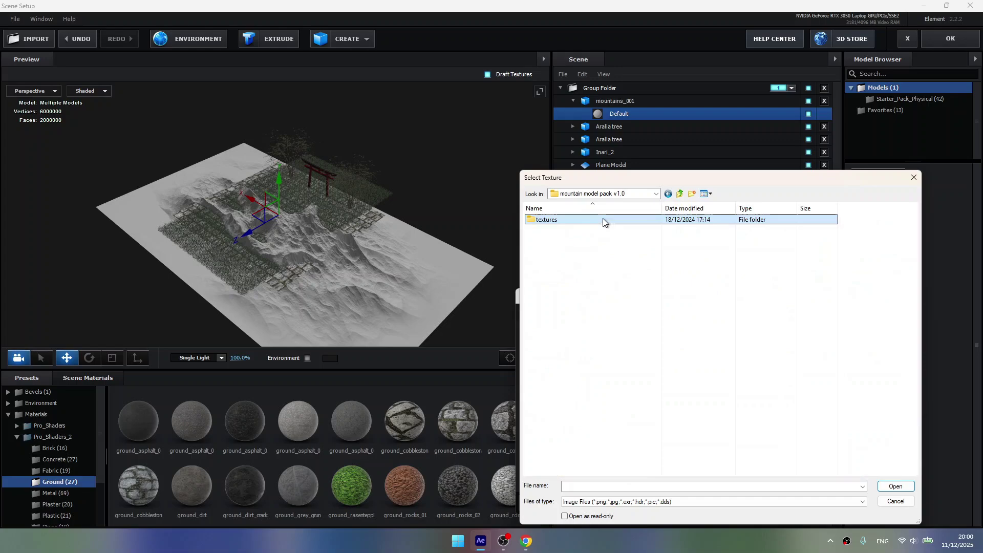
double_click(603, 221)
double_click(564, 233)
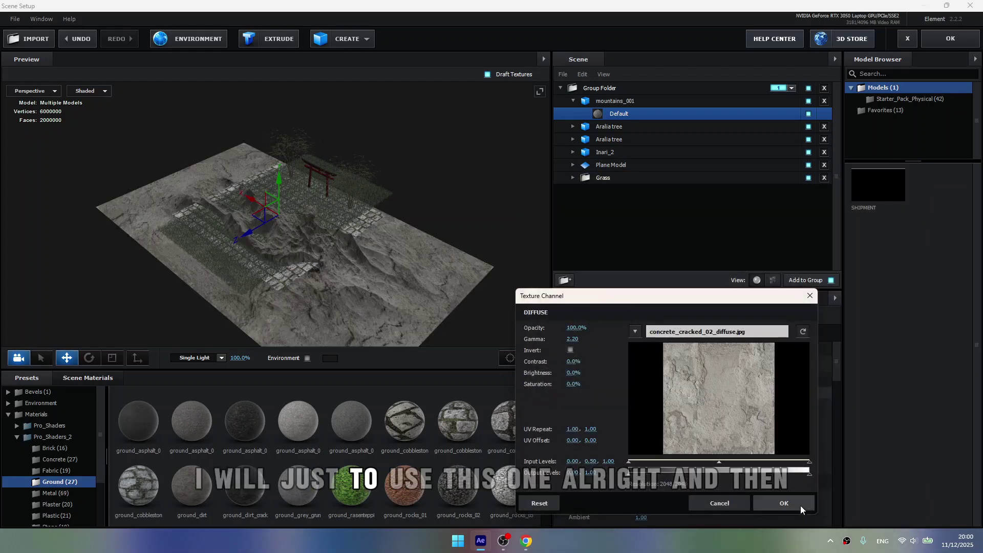
click(799, 507)
Step: Set the mountain's Y orientation to 82.5° and scale to 13%, and move it to the grass edge at X 3.82, Z -1.77
scroll(365, 256, up, 10)
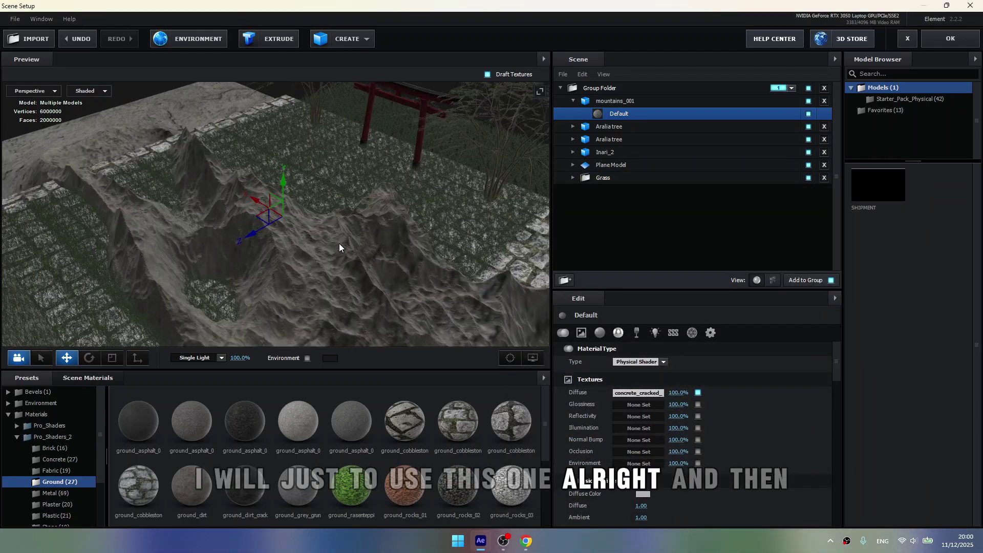
drag(365, 248, 405, 250)
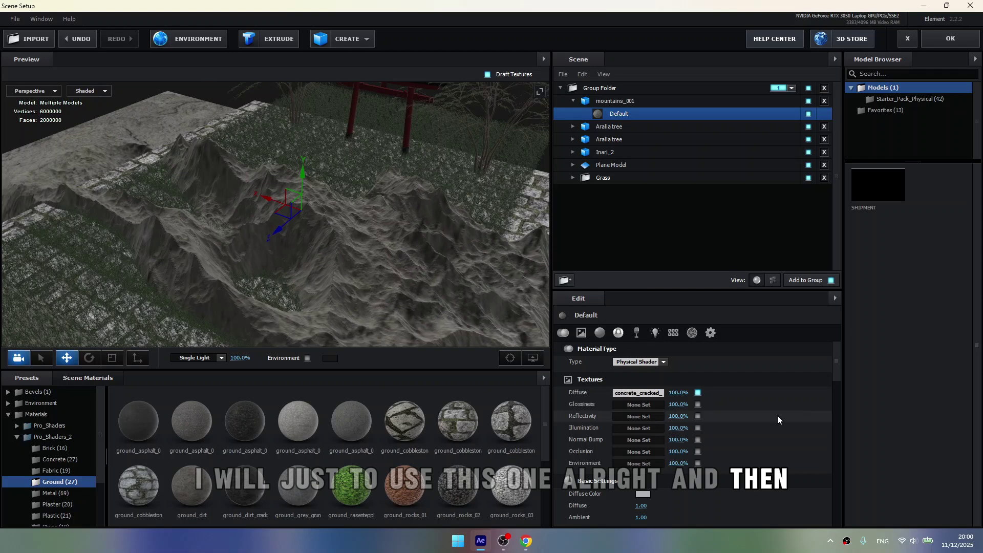
click(665, 103)
drag(662, 398, 515, 369)
drag(261, 197, 198, 162)
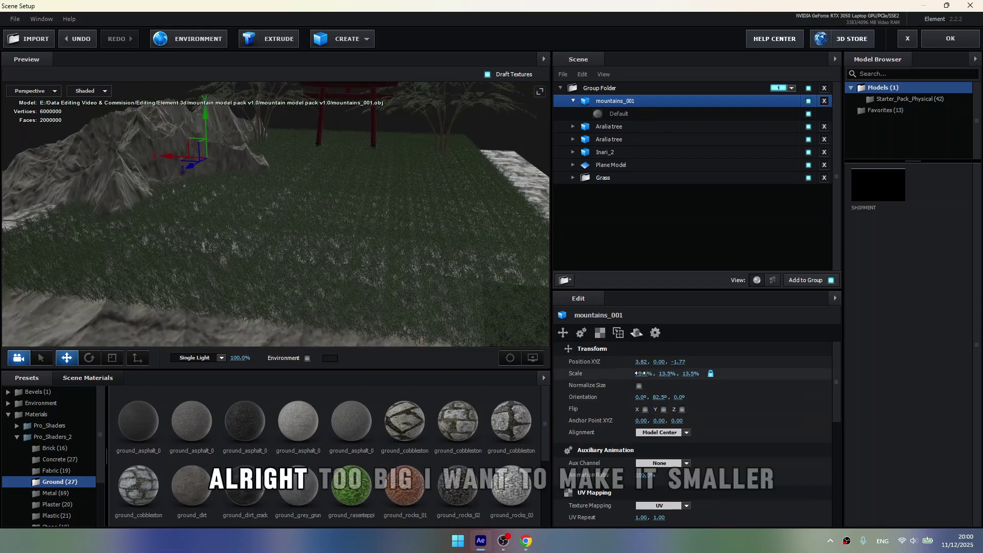
drag(640, 374, 639, 373)
drag(252, 148, 257, 203)
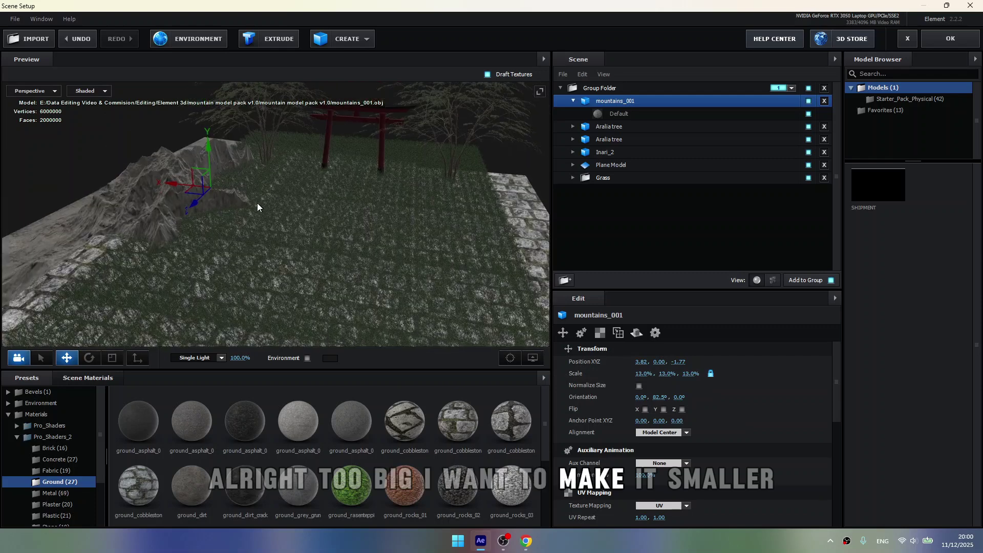
Step: Duplicate the mountain, set the copy's Y orientation to -134° and move it to the opposite edge at X -3.98, Z -2.82
key(ctrl+d)
drag(185, 186, 513, 218)
drag(660, 398, 442, 259)
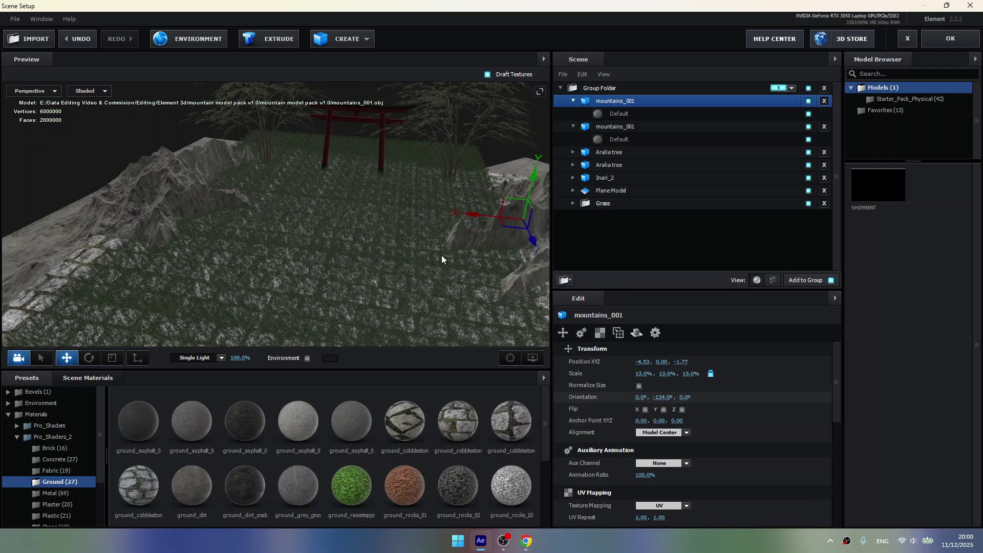
drag(481, 216, 458, 214)
drag(506, 243, 500, 223)
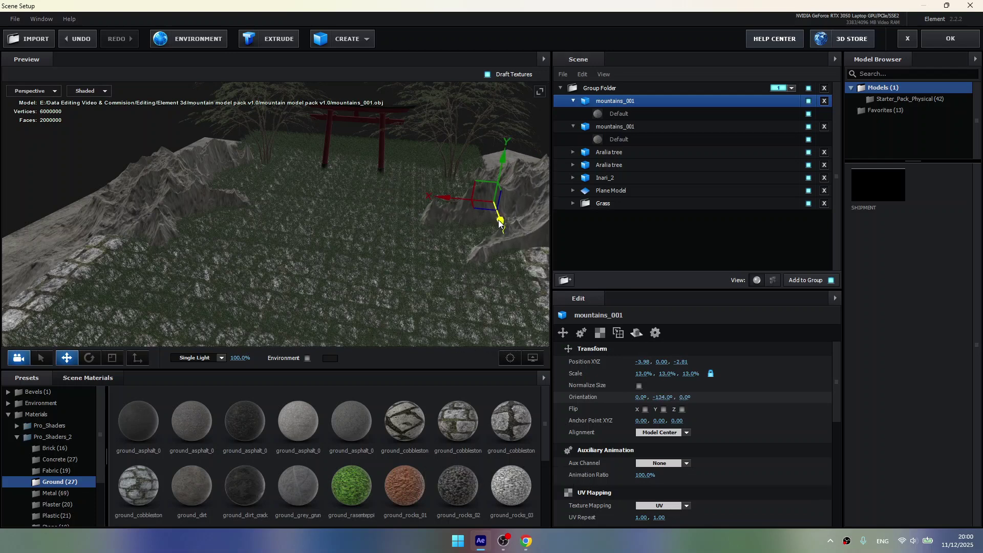
Step: Duplicate the mountain again, set the copy's Y orientation to 0° and place it behind the torii at X -0.07, Z -5.10
key(ctrl+d)
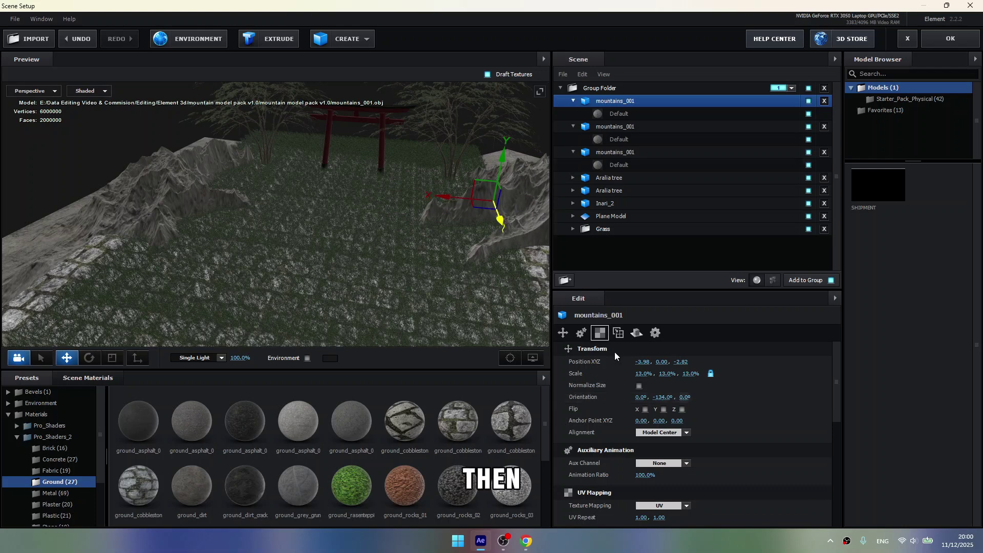
key(Return)
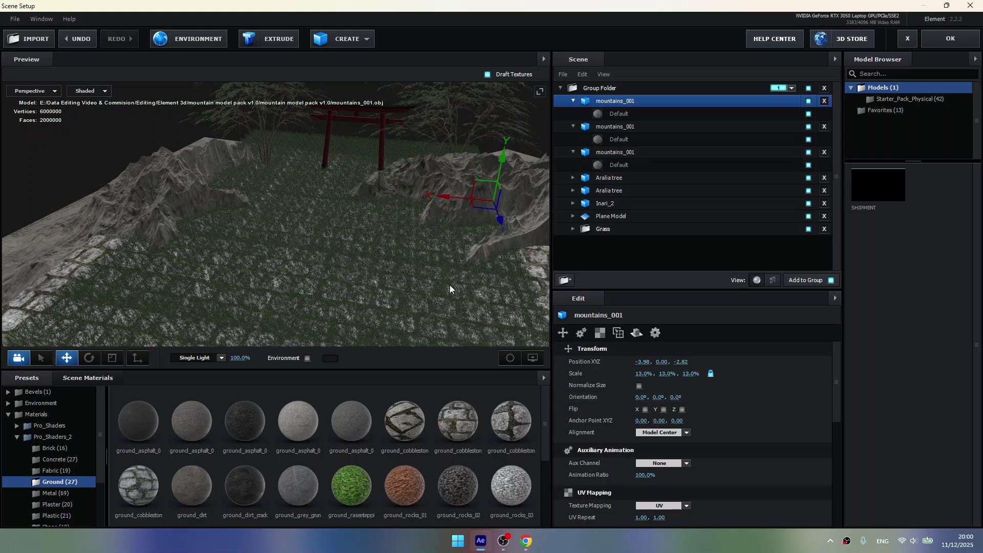
drag(444, 198, 363, 185)
mouse_move(370, 236)
mouse_down()
mouse_move(344, 233)
mouse_move(378, 237)
mouse_up()
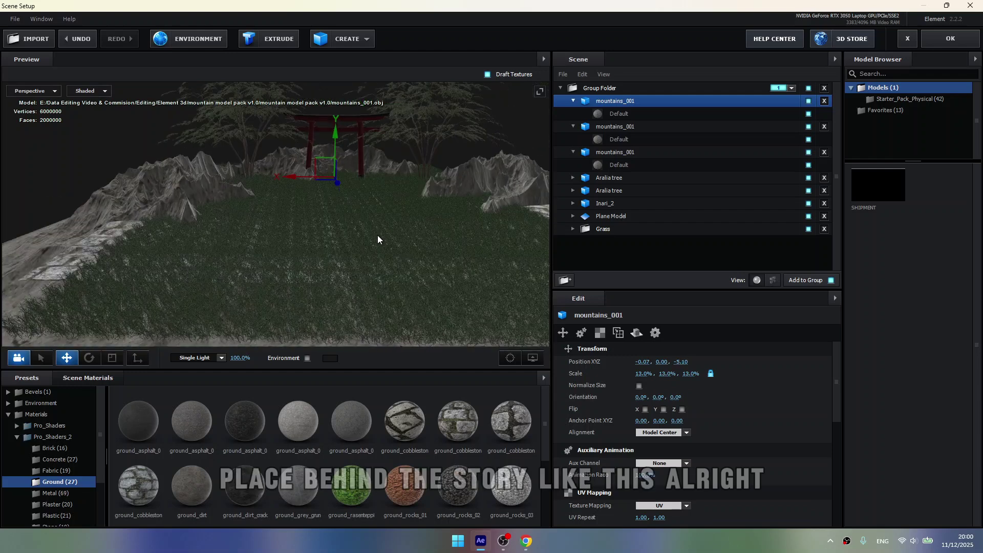
drag(307, 205, 335, 189)
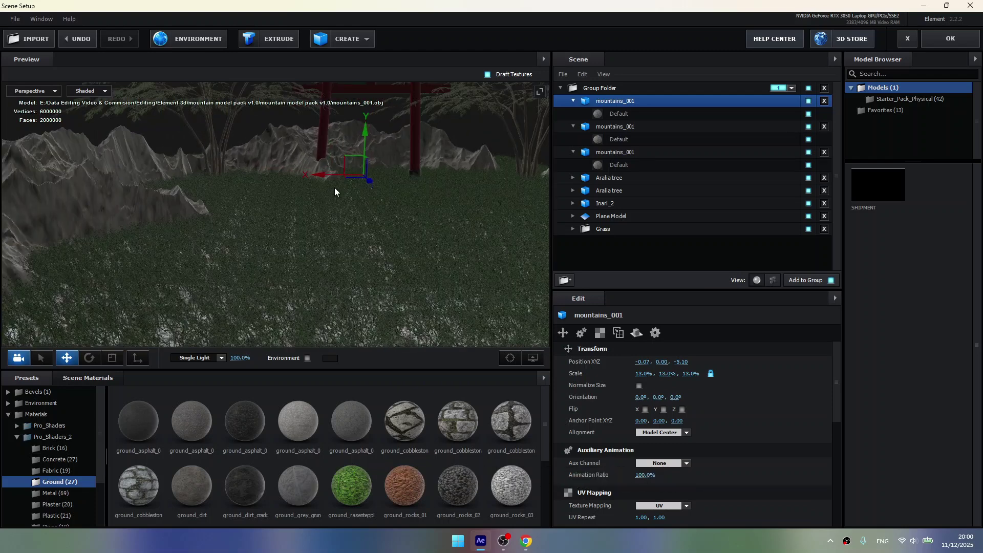
drag(456, 184, 404, 247)
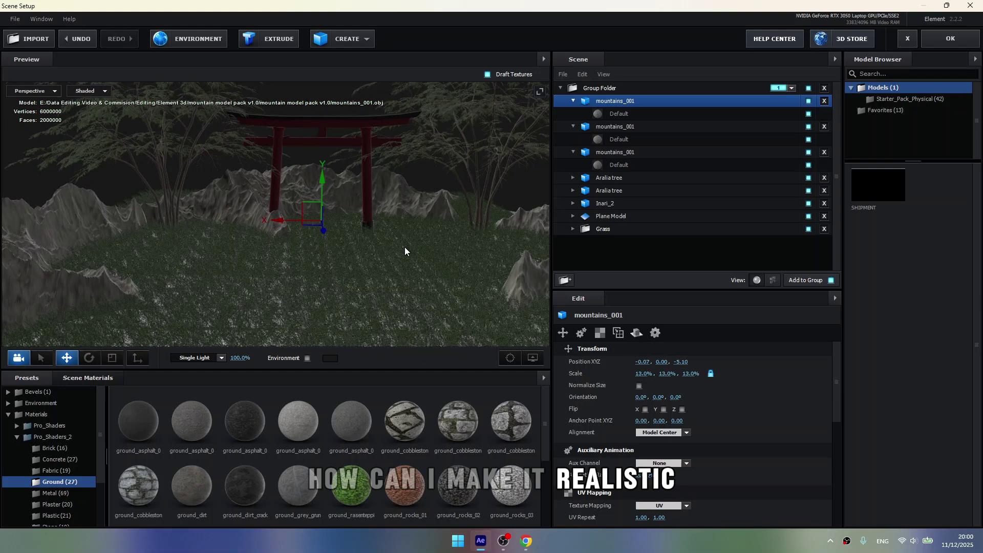
Step: Start replacing the environment texture and browse to Data Editing Video & Commision > Editing > Element 3d on Local Disk (E:)
click(190, 34)
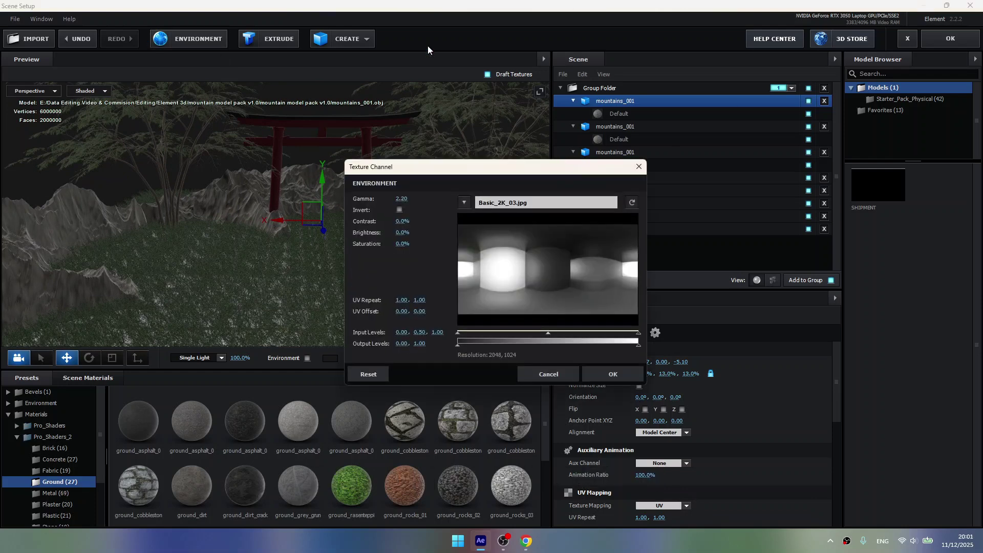
click(507, 218)
click(508, 194)
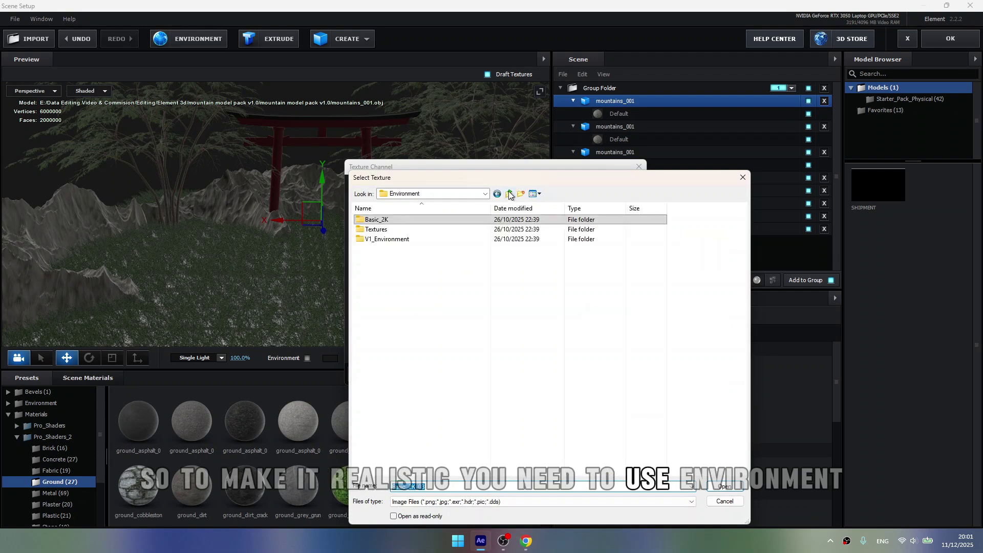
click(508, 193)
click(509, 194)
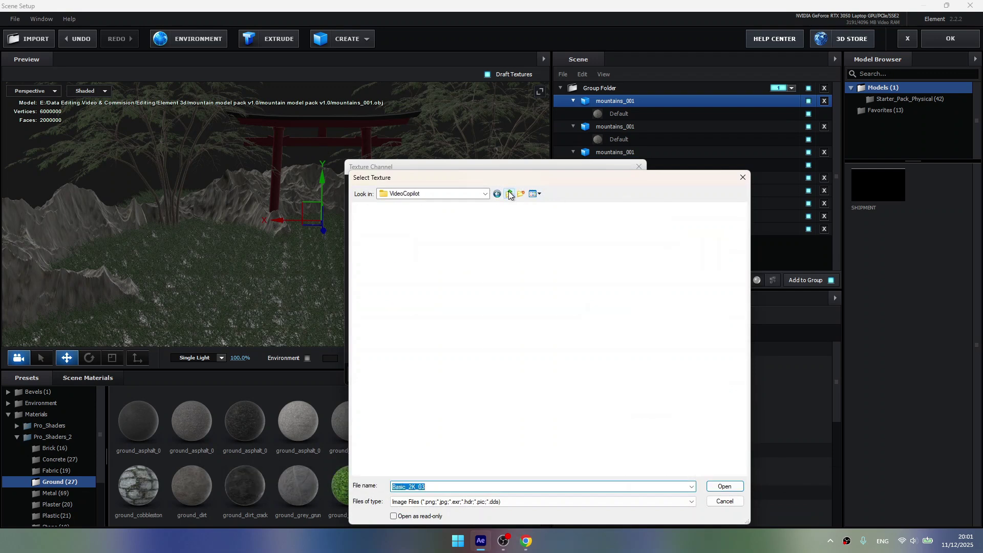
click(508, 193)
click(509, 194)
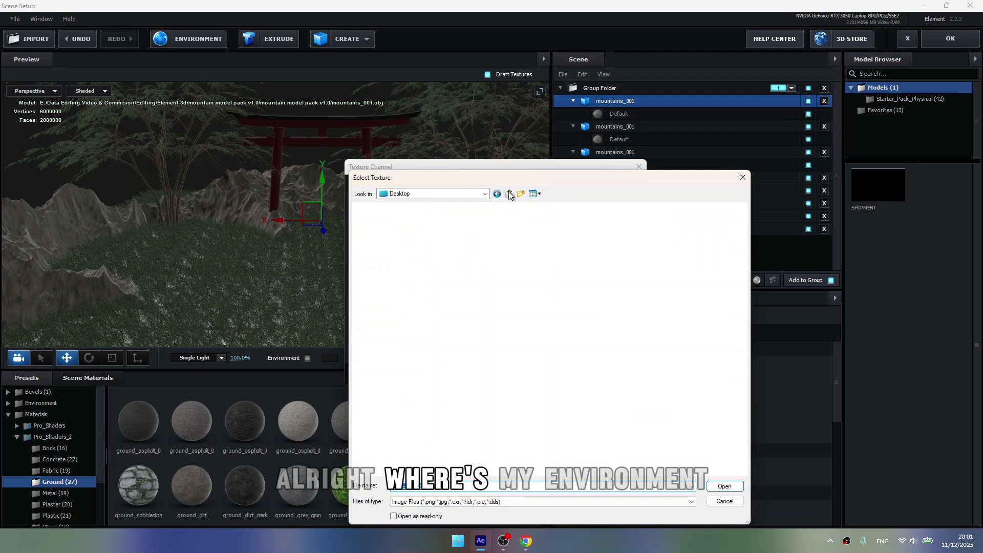
double_click(512, 297)
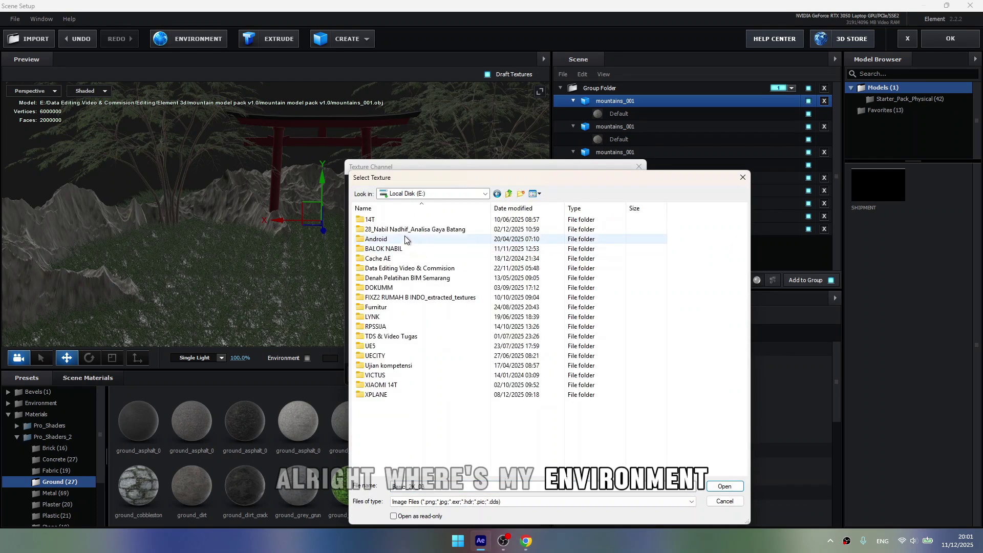
double_click(404, 269)
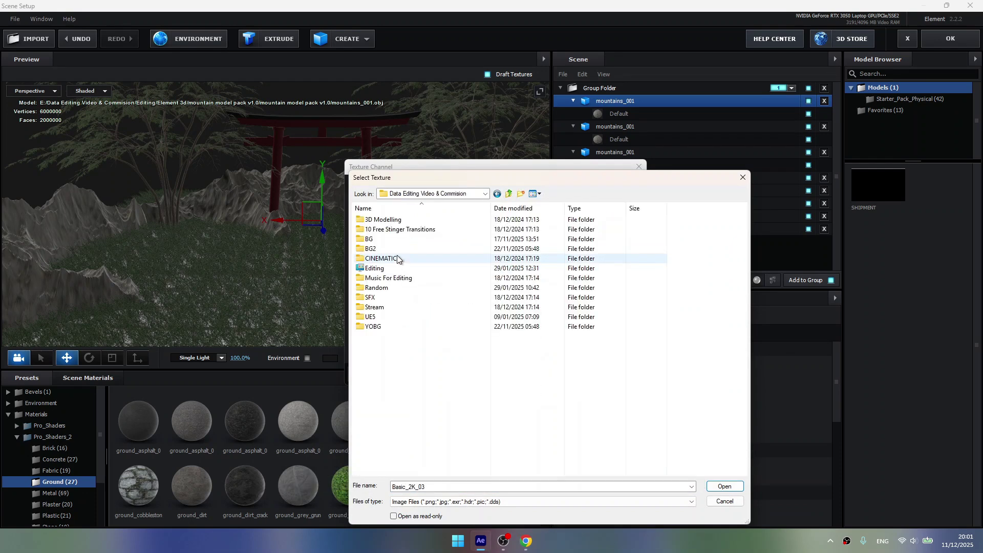
double_click(402, 257)
double_click(389, 239)
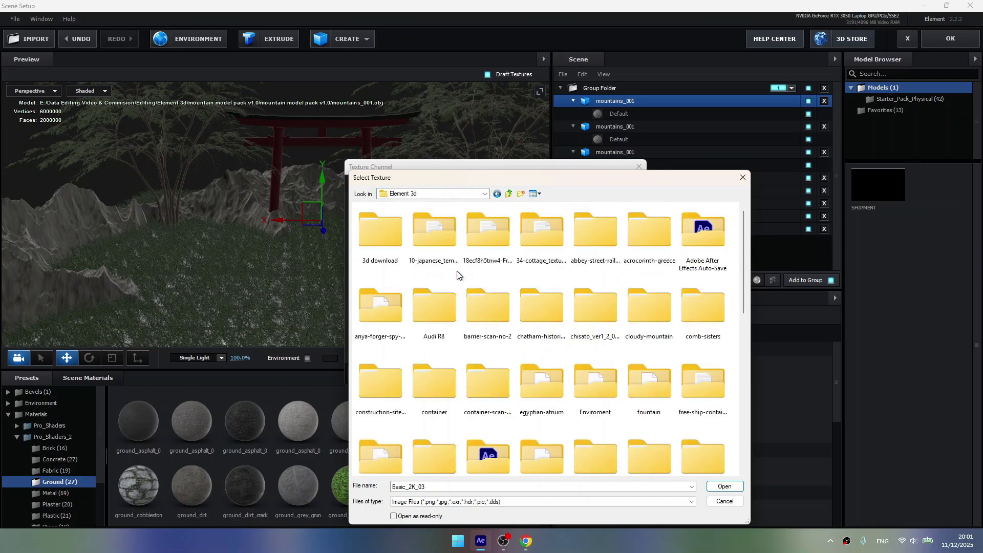
Step: Load syferfontein_1d_clear_4k.hdr from the HDRI folder as the environment texture and accept it
scroll(507, 341, down, 3)
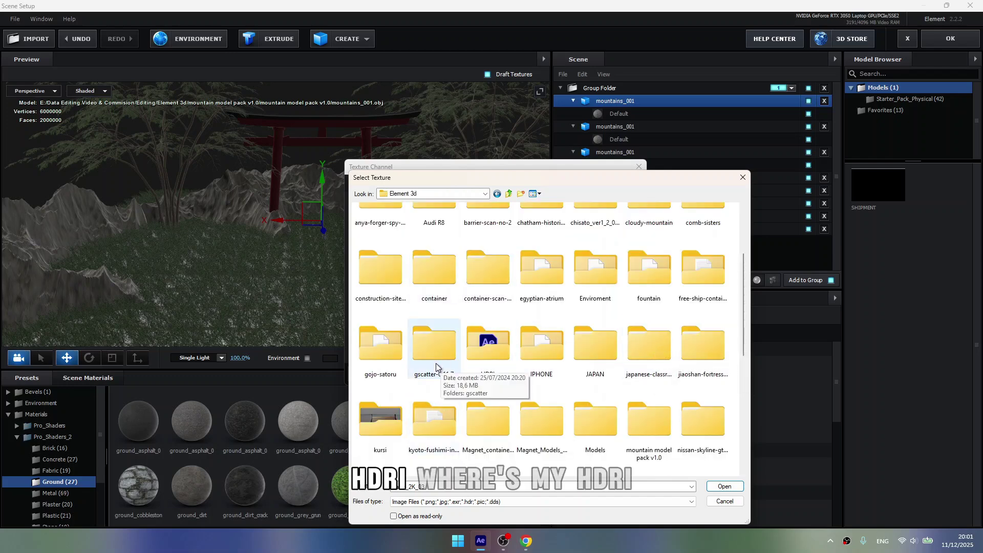
double_click(484, 350)
double_click(462, 268)
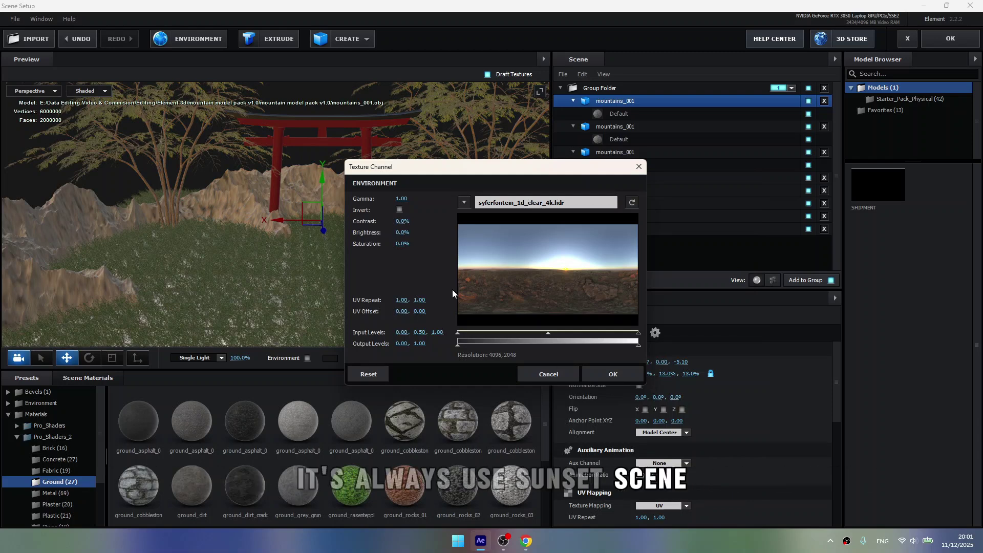
click(631, 370)
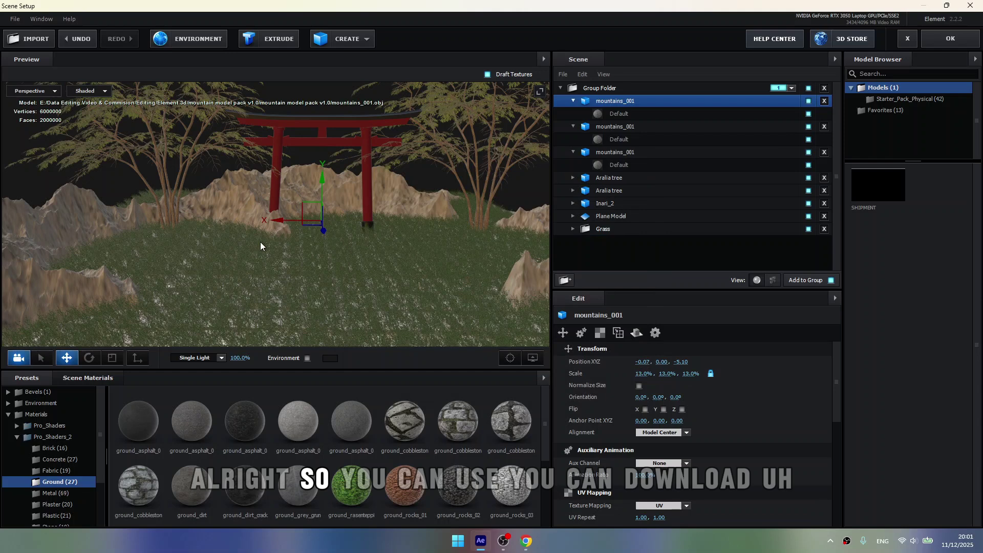
Step: Inspect the relit torii scene from several angles and accept the scene setup to return to the composition
drag(335, 177, 288, 189)
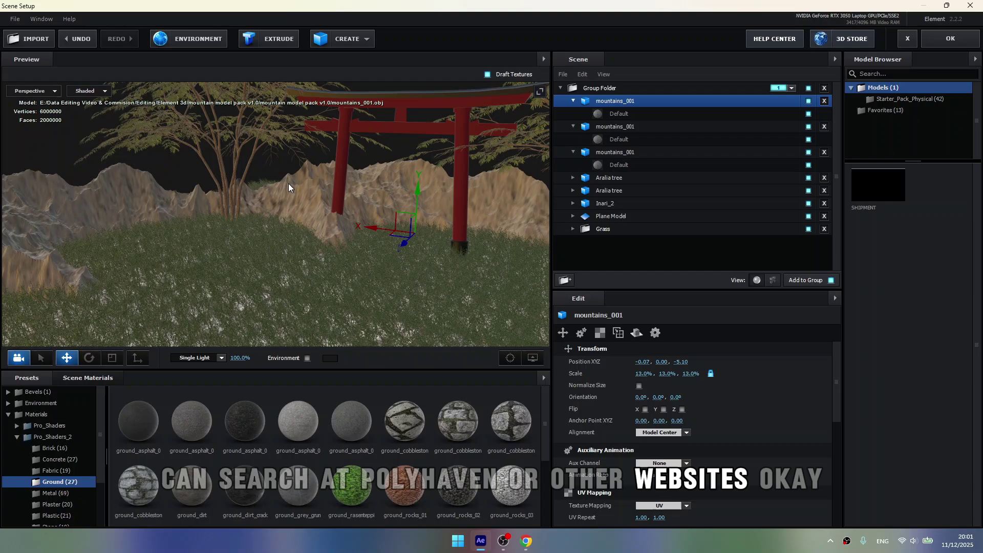
drag(287, 183, 564, 154)
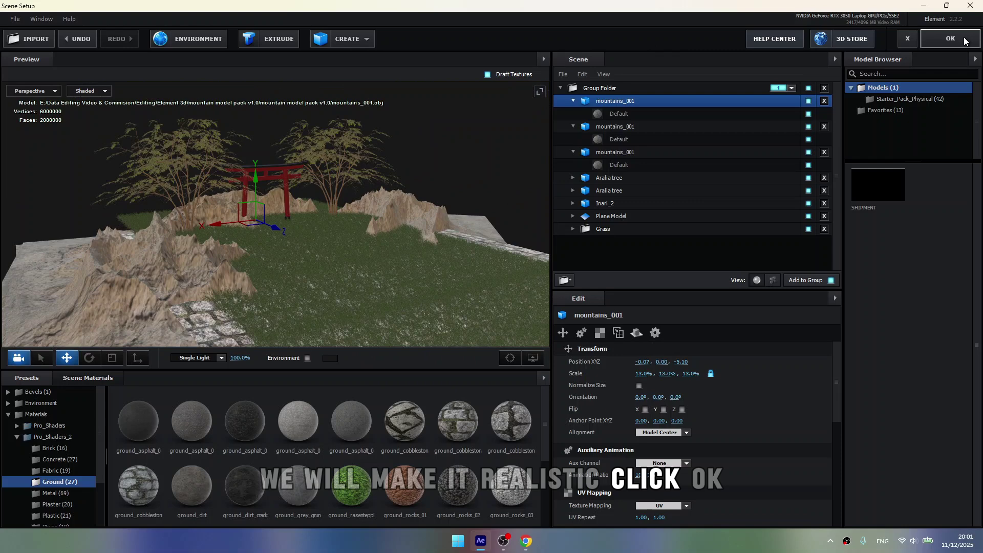
click(950, 39)
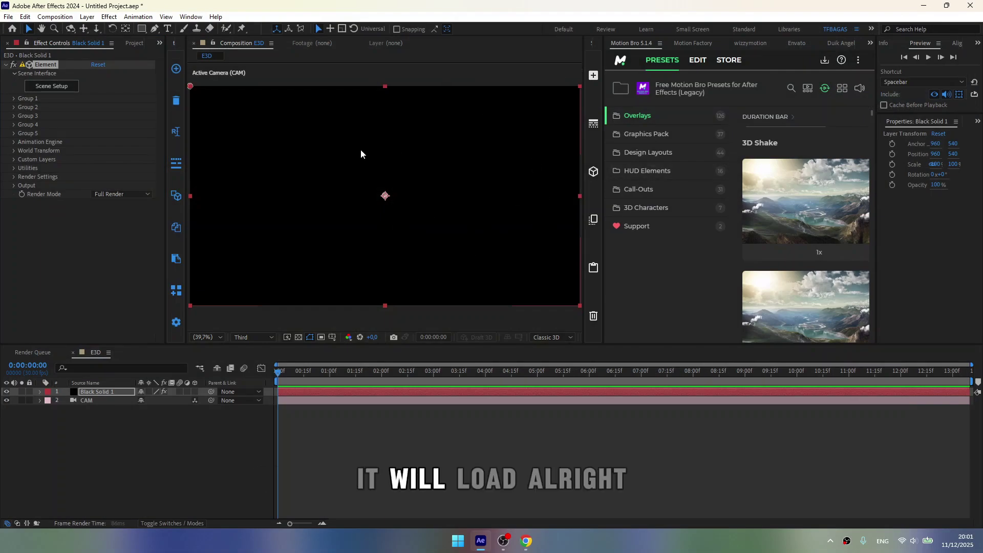
Step: Create a group null for Group 1 in the Element effect on Black Solid 1
click(97, 433)
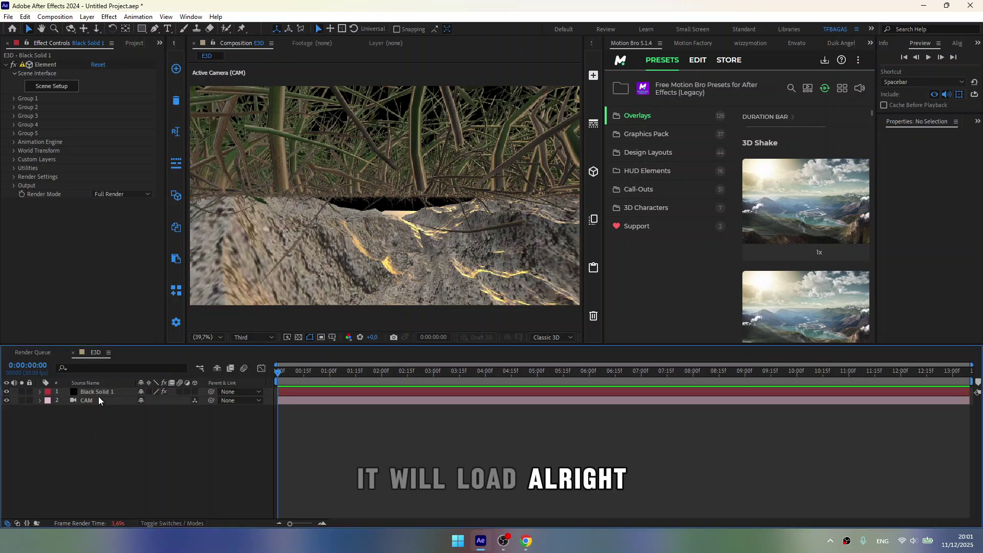
click(97, 401)
click(98, 392)
click(14, 99)
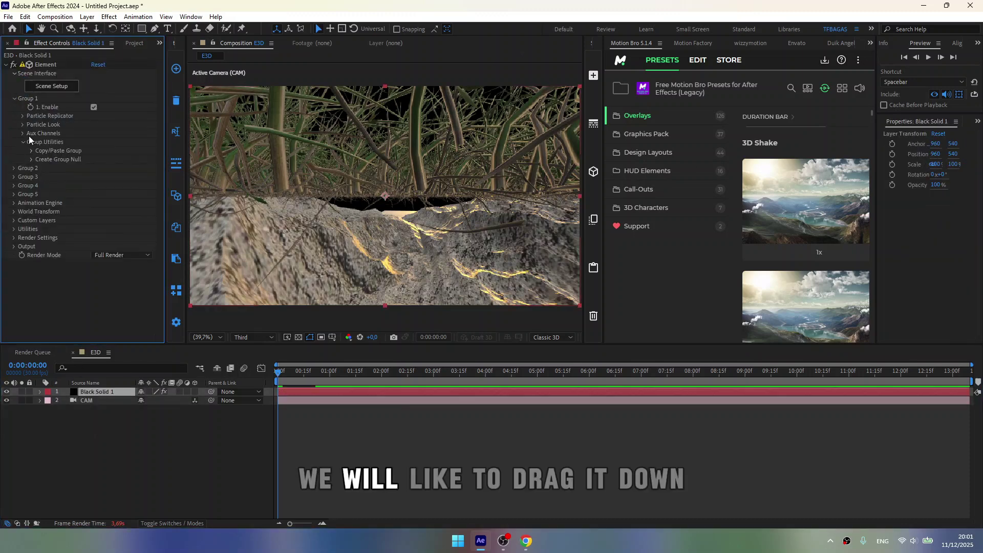
click(30, 159)
click(53, 173)
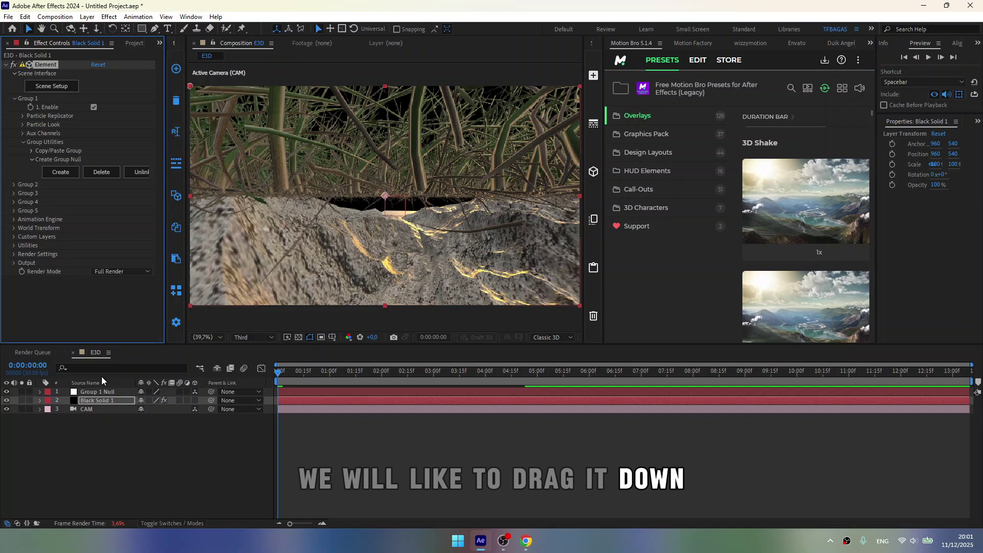
Step: Set the Group 1 null's Y position to 622 and its Y orientation to 180°
click(105, 391)
key(p)
drag(165, 406, 210, 406)
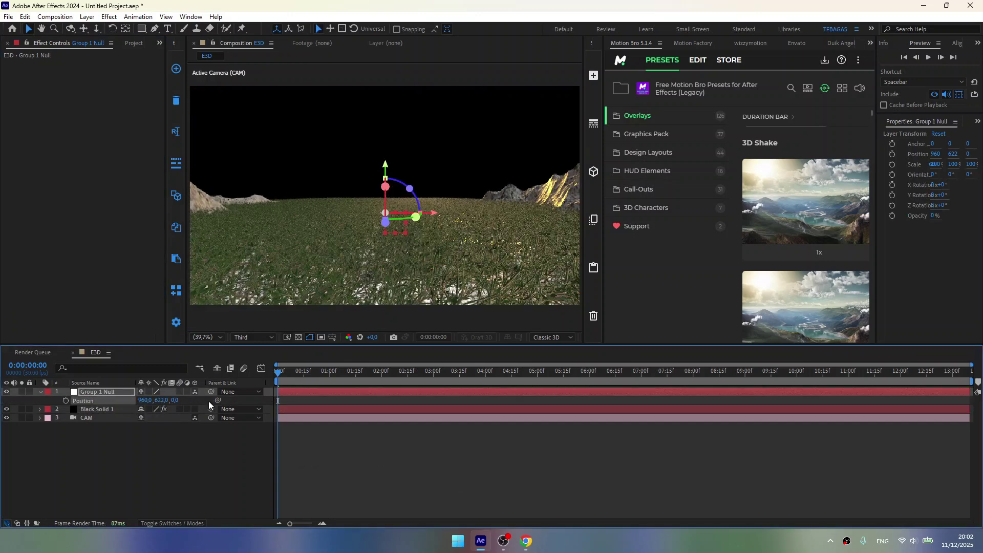
key(shift+r)
text(180)
key(Return)
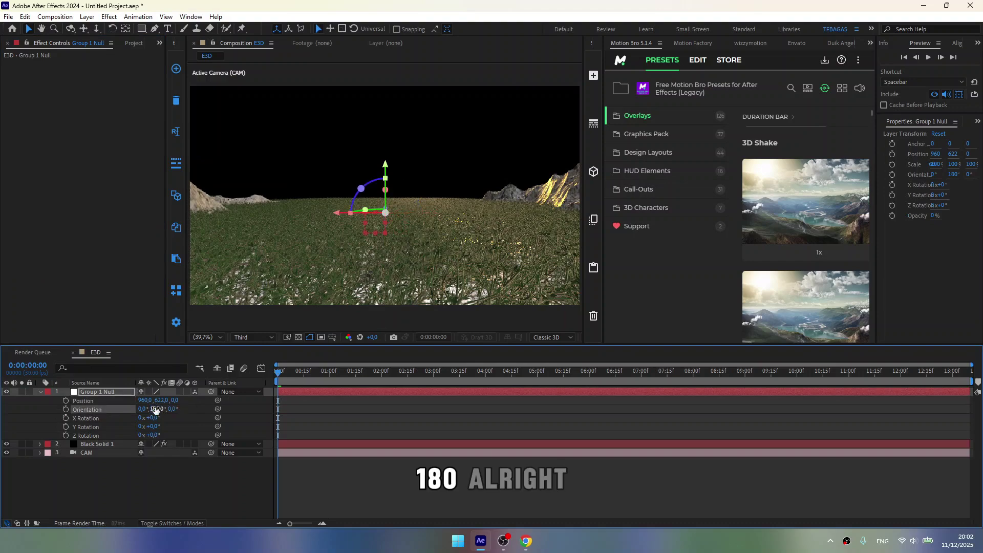
Step: Frame the torii by moving the Group 1 null to X 1289, Z -933 and setting its orientation to 351°, 167°, 0°
drag(177, 400, 82, 417)
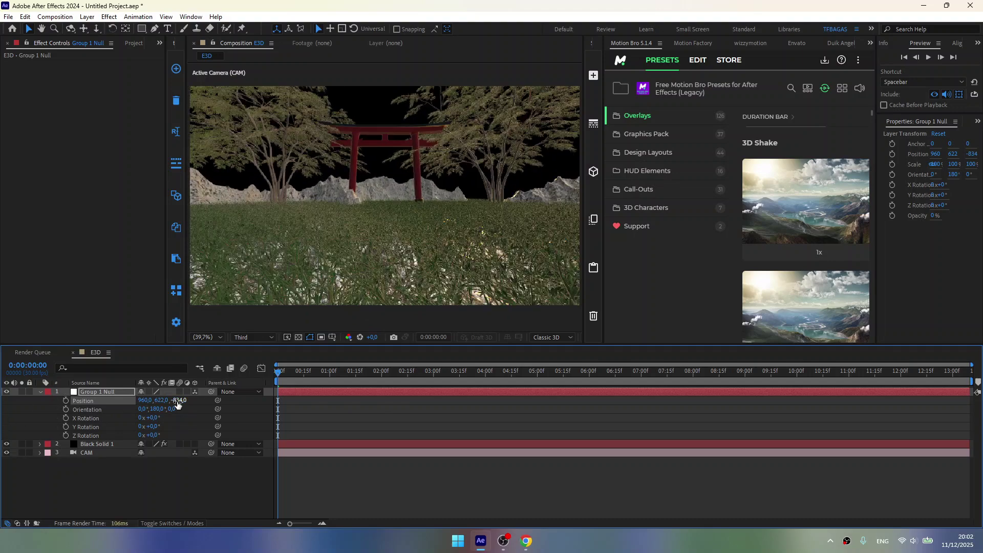
drag(178, 402, 298, 396)
drag(186, 404, 241, 412)
click(378, 421)
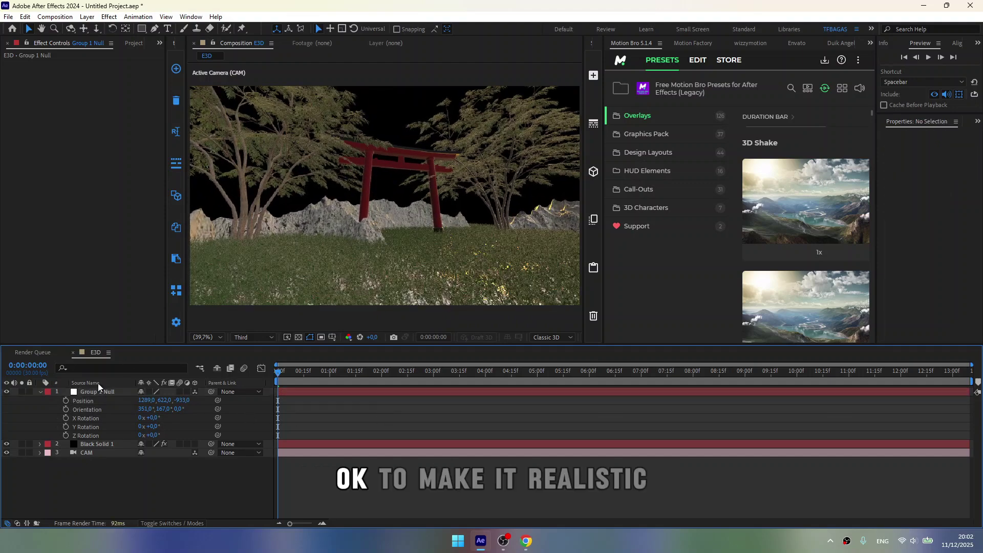
Step: Show the physical environment in the background through Black Solid 1's Element render settings
click(87, 445)
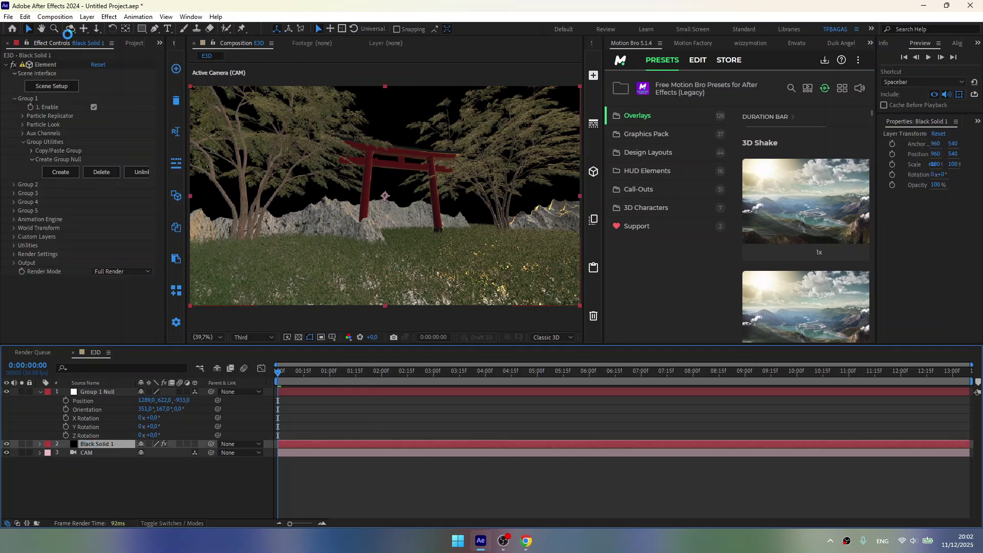
click(13, 255)
click(23, 263)
scroll(67, 253, down, 2)
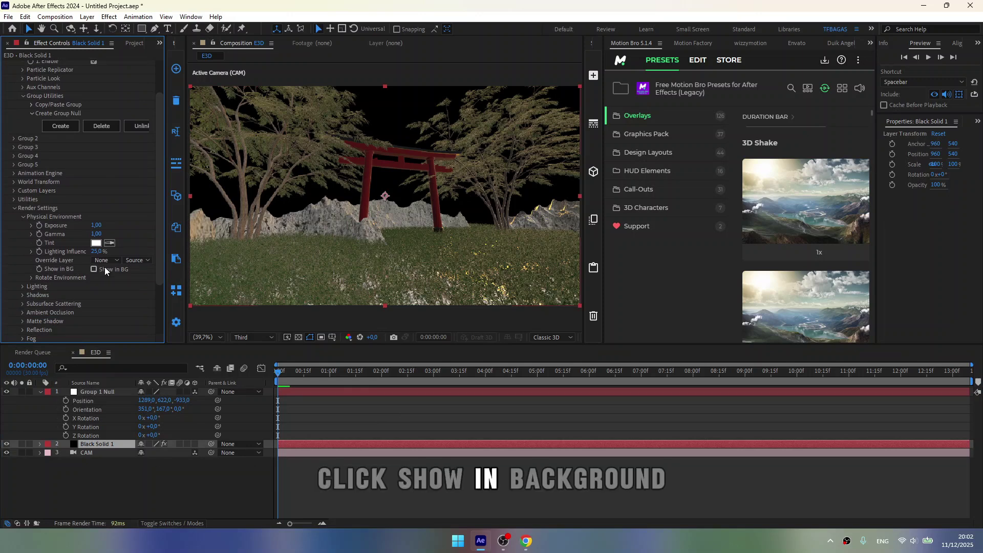
click(94, 270)
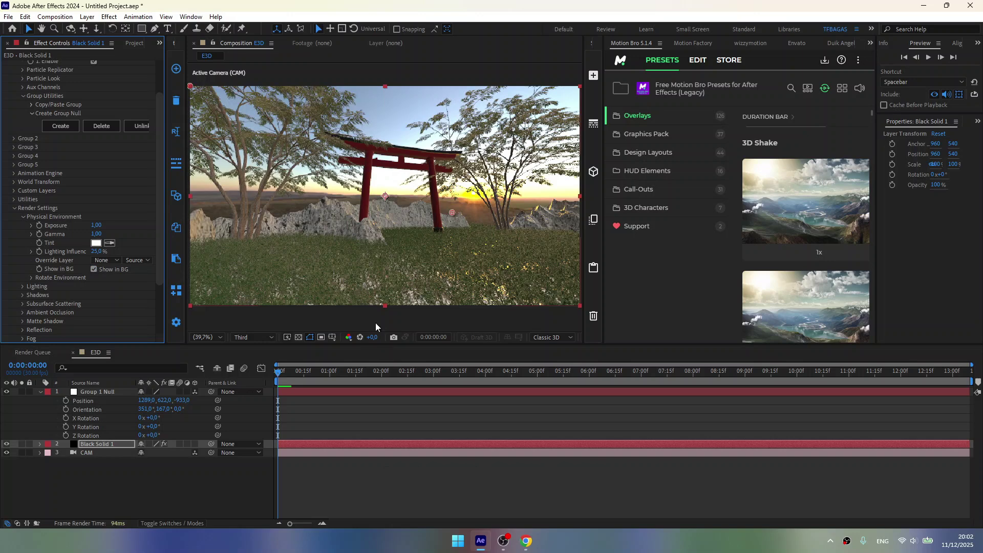
Step: Enable ambient occlusion in the Element render settings and set the SSAO intensity to 5
scroll(75, 247, down, 3)
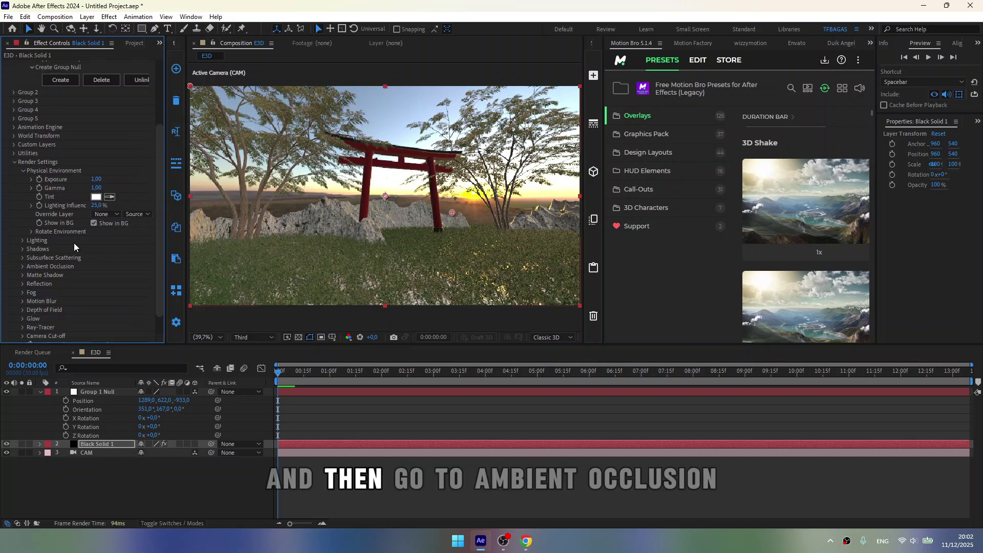
click(22, 267)
scroll(22, 270, down, 3)
click(112, 217)
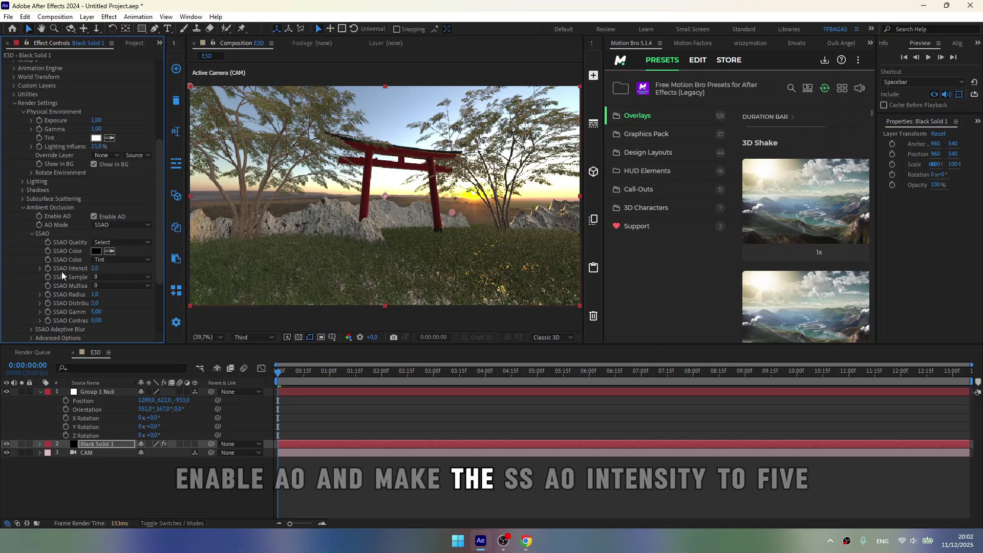
click(94, 268)
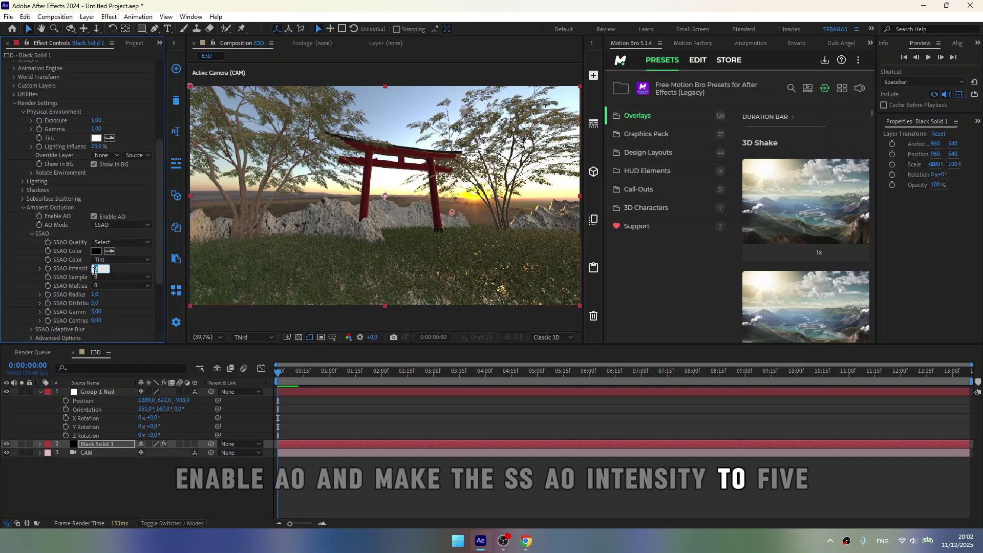
key(Return)
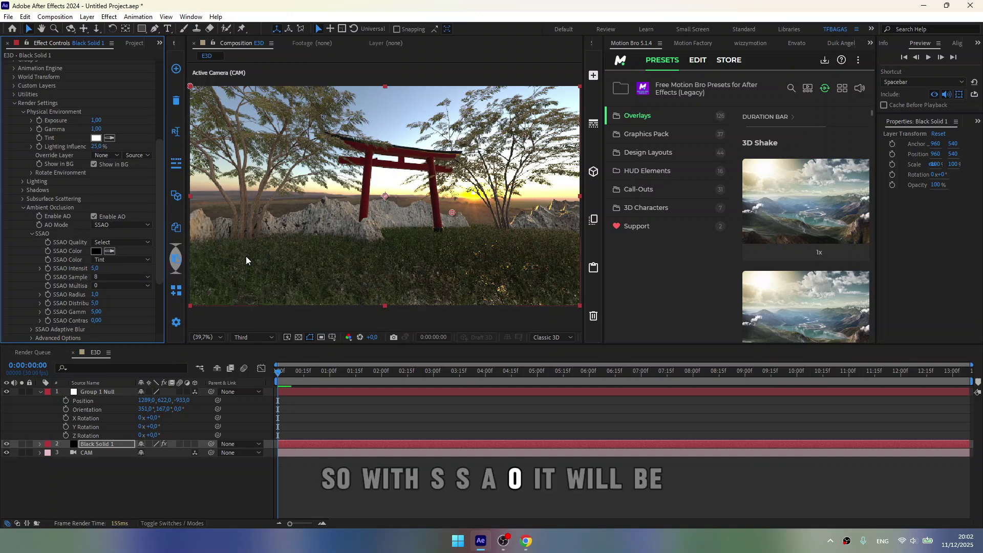
Step: Inspect the grass shading up close, fit the composition back in the viewer and set the preview resolution to Full
scroll(399, 230, up, 3)
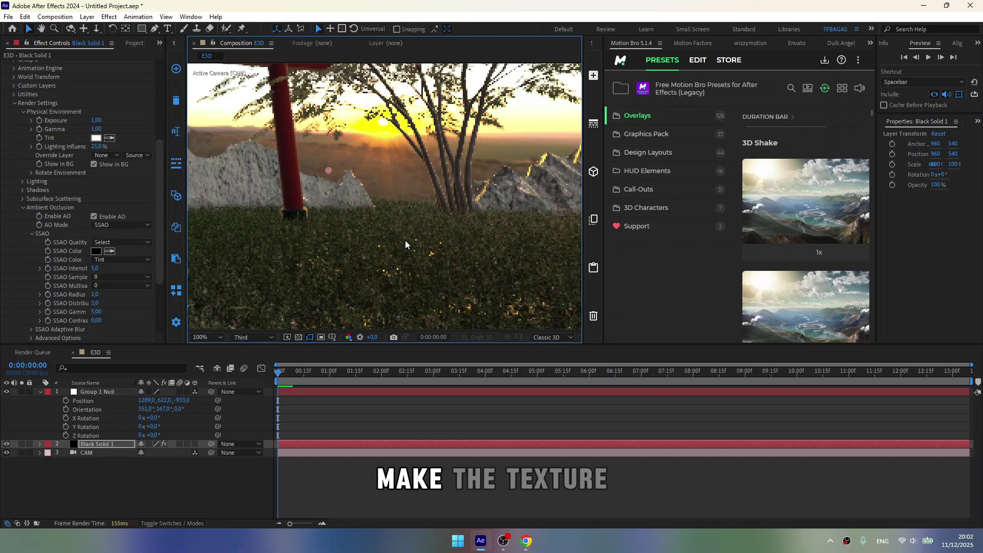
scroll(405, 244, up, 2)
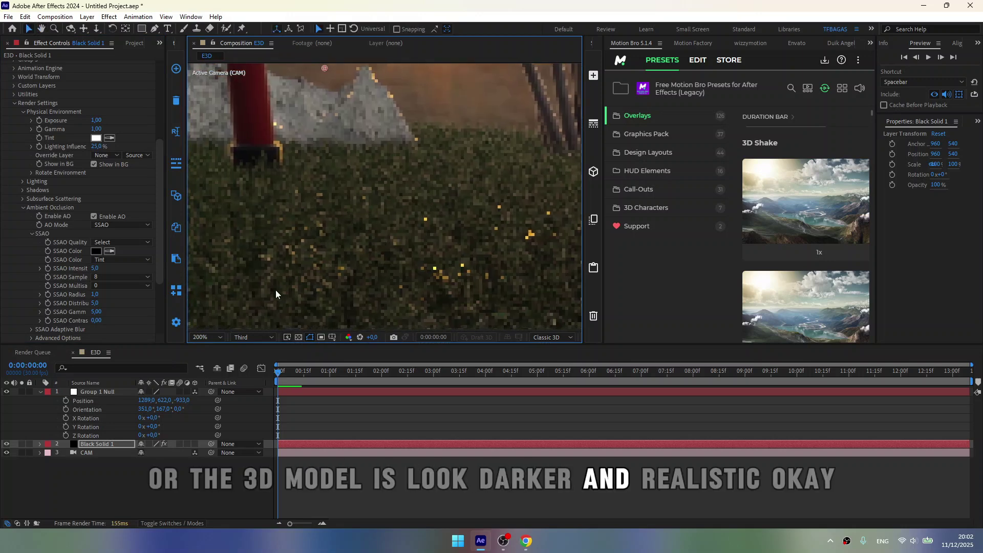
click(213, 338)
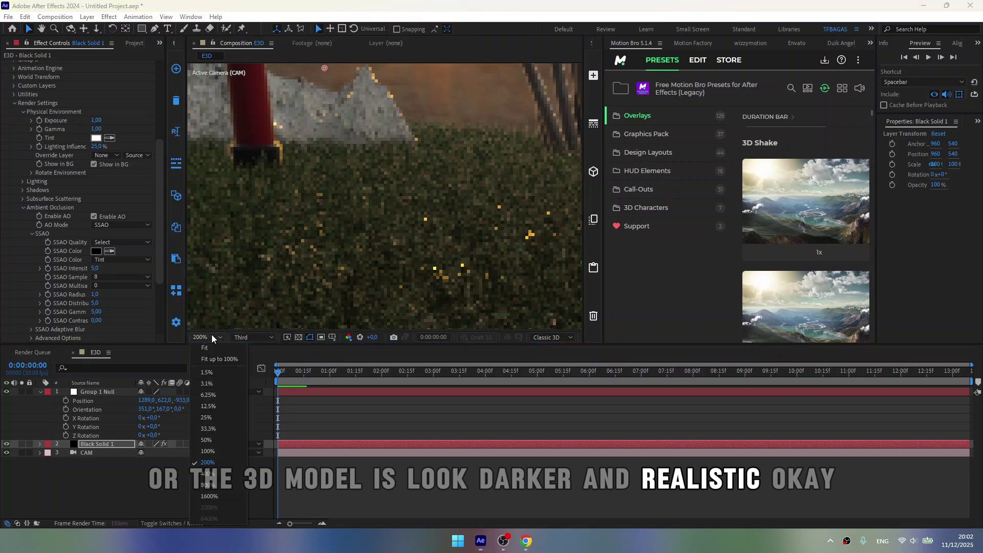
click(221, 350)
click(244, 339)
click(257, 364)
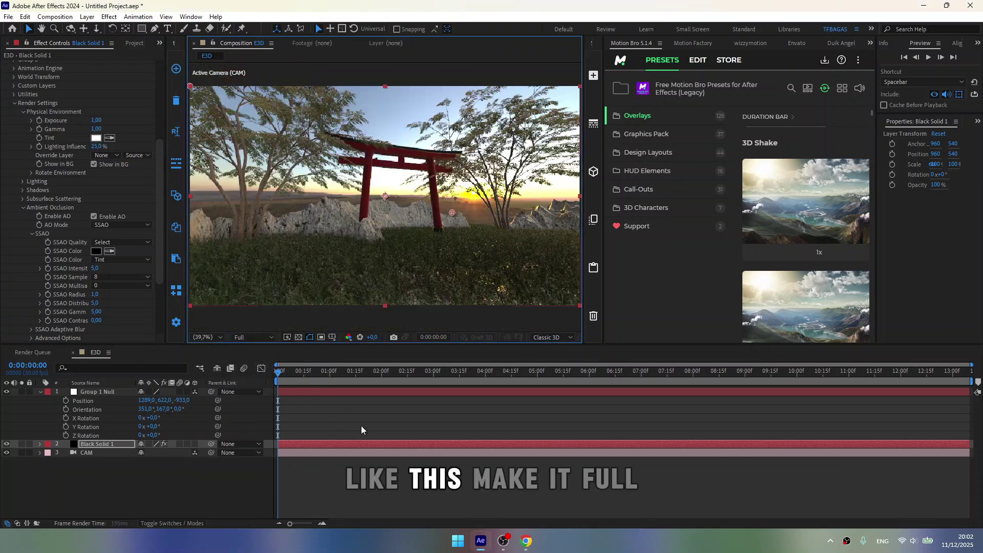
Step: Raise the scene by setting the Group 1 null's Y position to 560
click(374, 162)
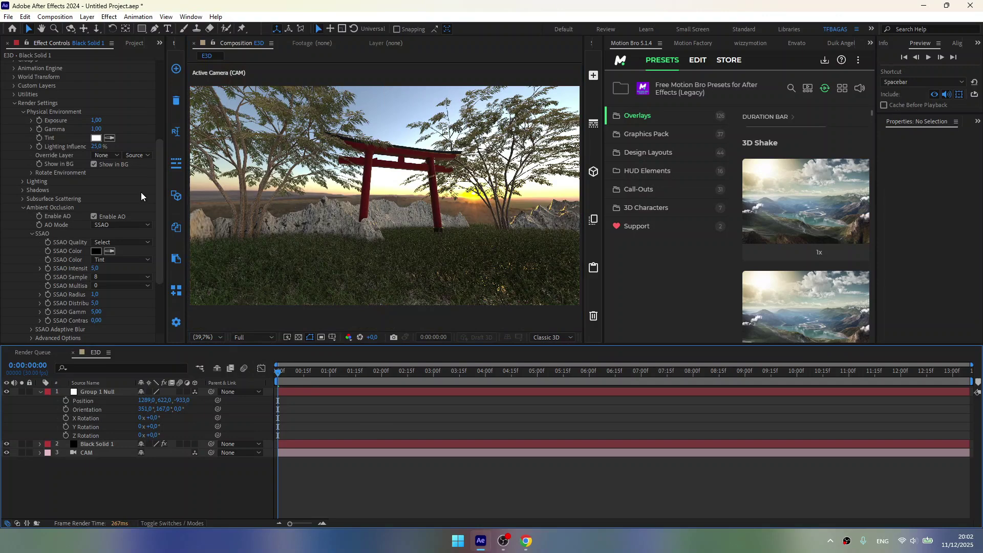
drag(178, 400, 140, 394)
click(315, 420)
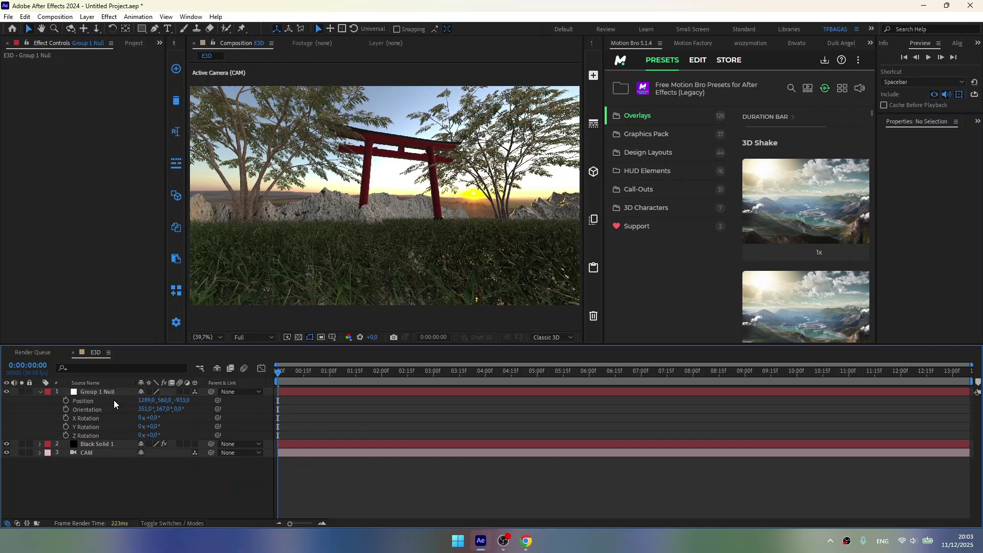
Step: Enable fog in the Element render settings of Black Solid 1
click(103, 443)
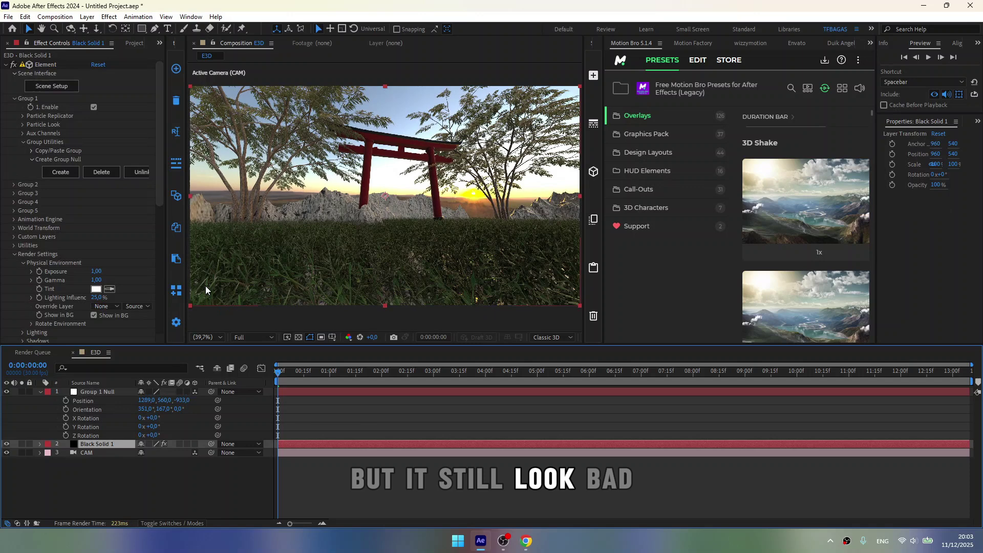
scroll(38, 190, down, 6)
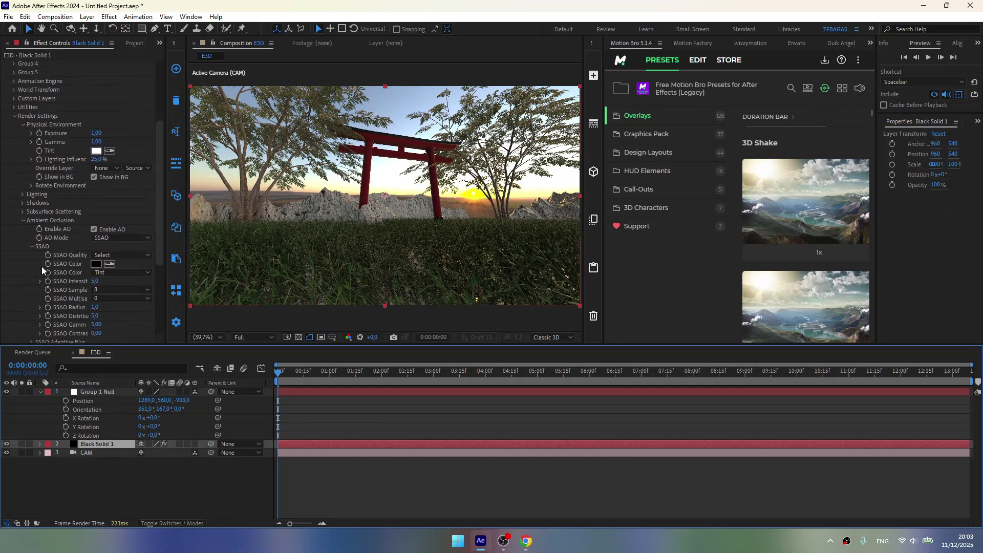
scroll(41, 266, down, 5)
click(23, 269)
click(94, 278)
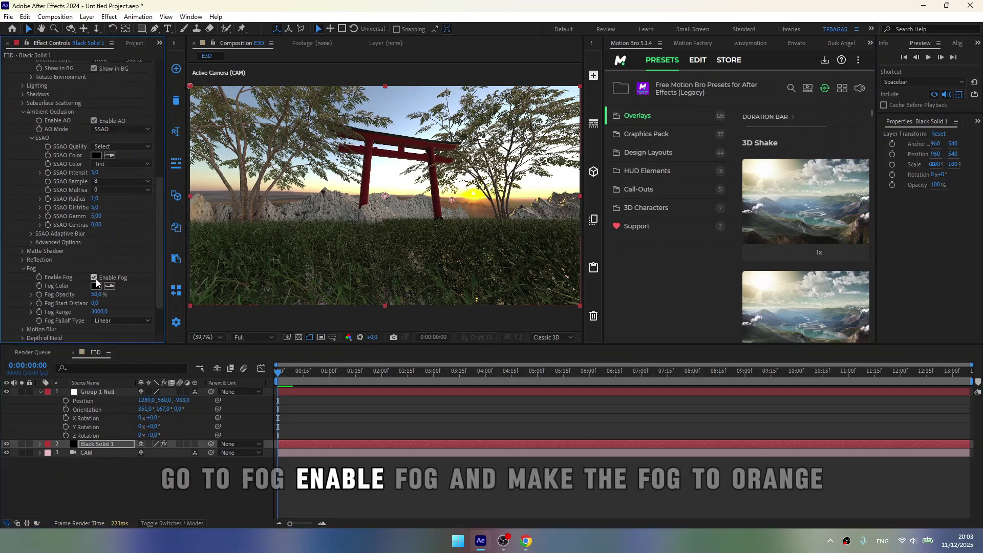
Step: Set the Element fog color to the light orange E6BA8B to match the sunset
click(96, 283)
click(413, 478)
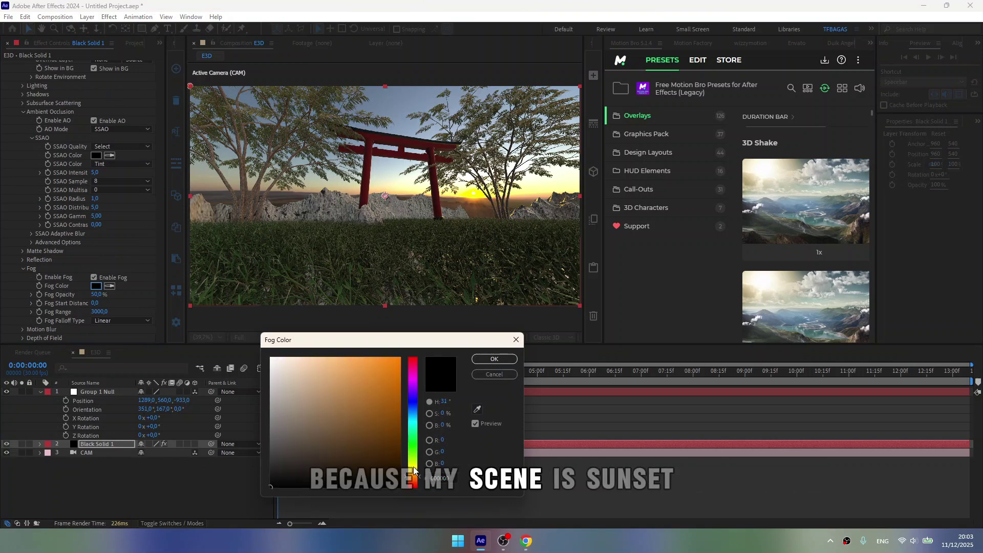
click(311, 377)
click(317, 365)
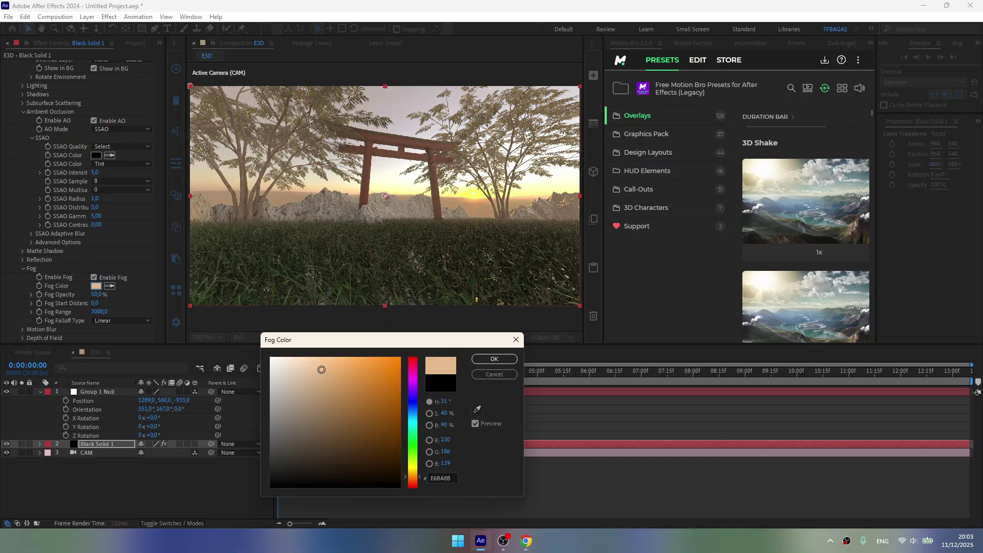
click(475, 359)
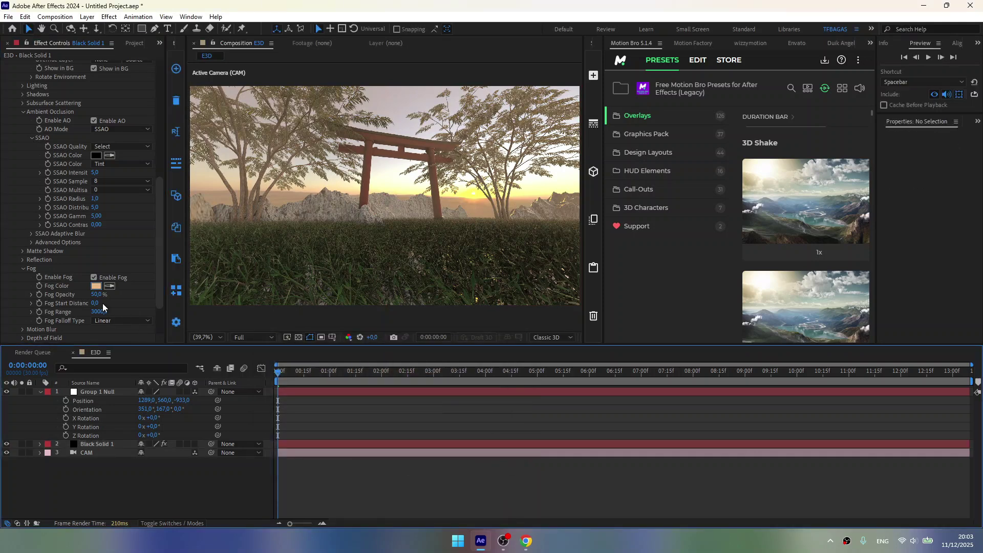
Step: Set the fog opacity to 70% and the fog start distance to 400
mouse_move(95, 303)
mouse_down()
mouse_move(128, 301)
mouse_move(100, 304)
mouse_up()
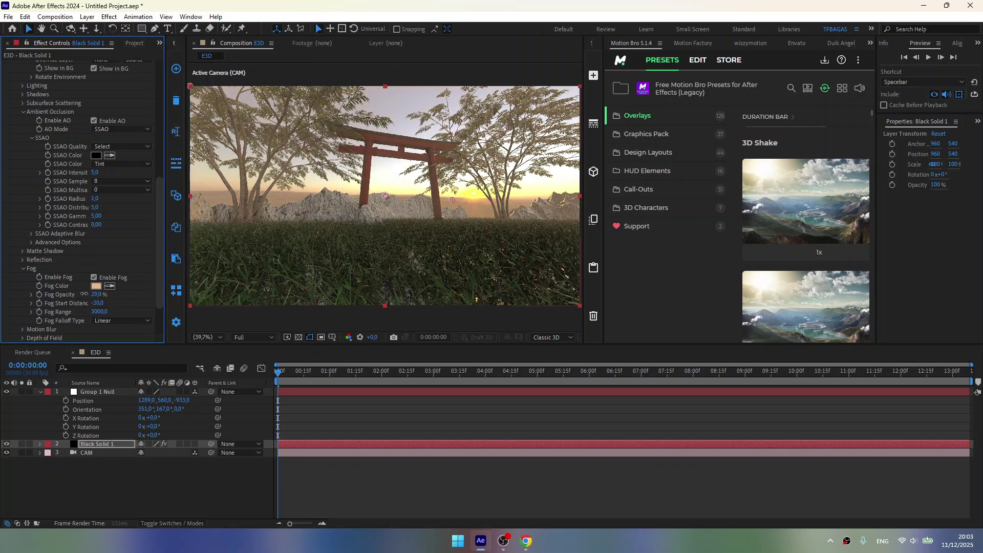
drag(84, 294, 102, 296)
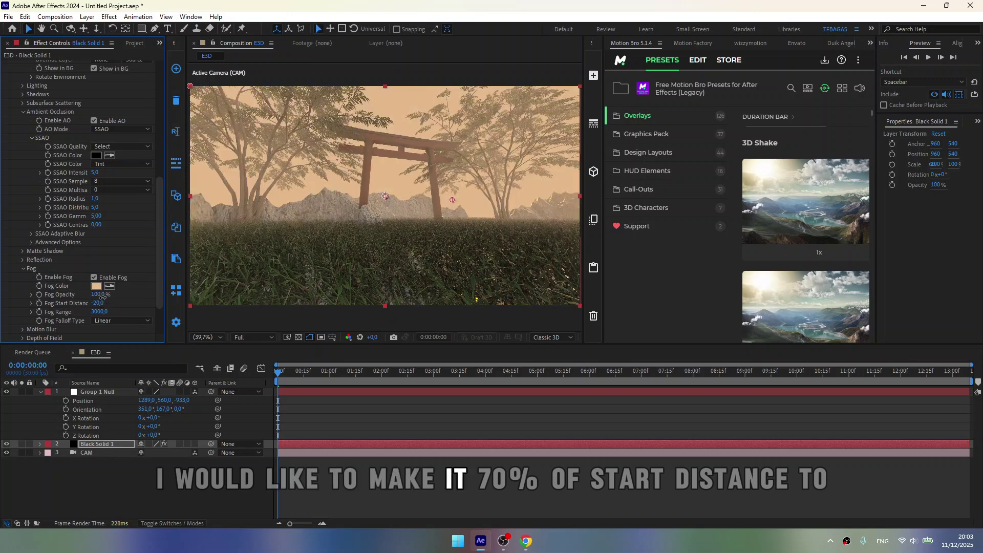
key(Return)
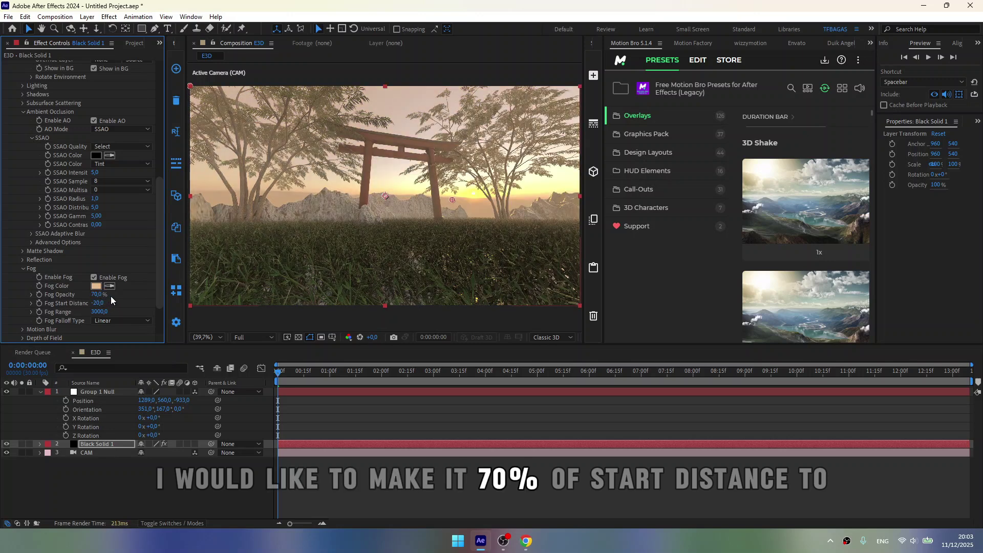
drag(98, 304, 118, 303)
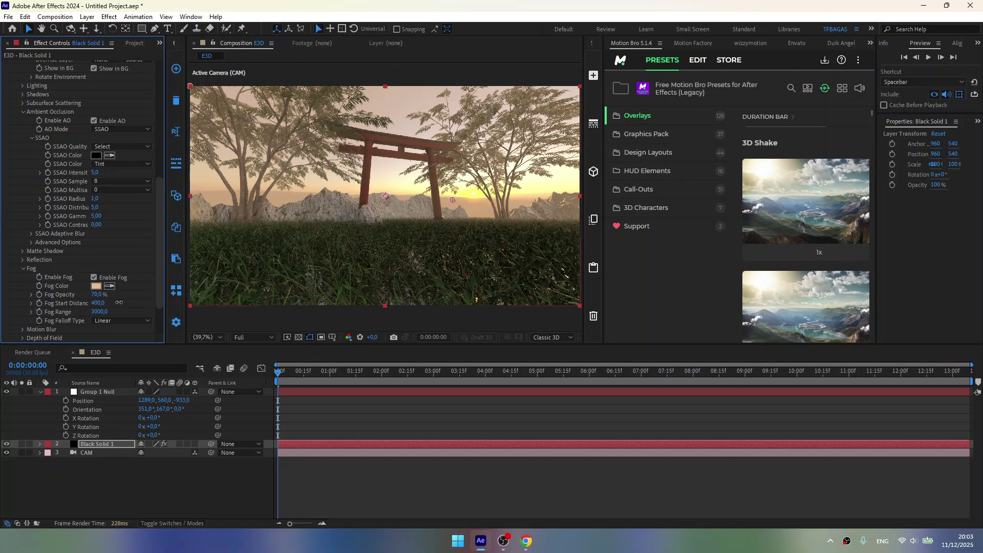
scroll(51, 245, down, 3)
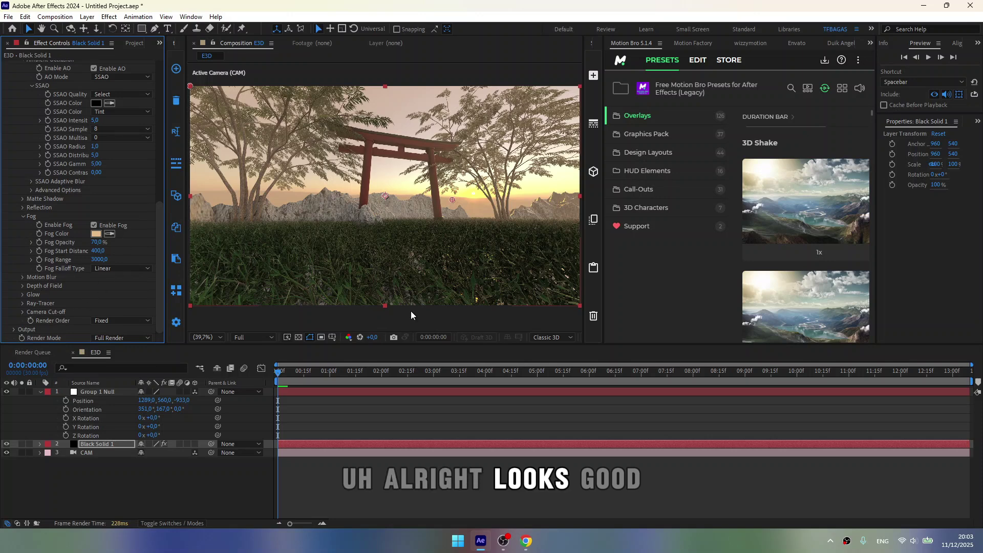
click(371, 415)
Step: Collapse the Element effect on Black Solid 1 and create a new adjustment layer in the E3D composition
click(101, 438)
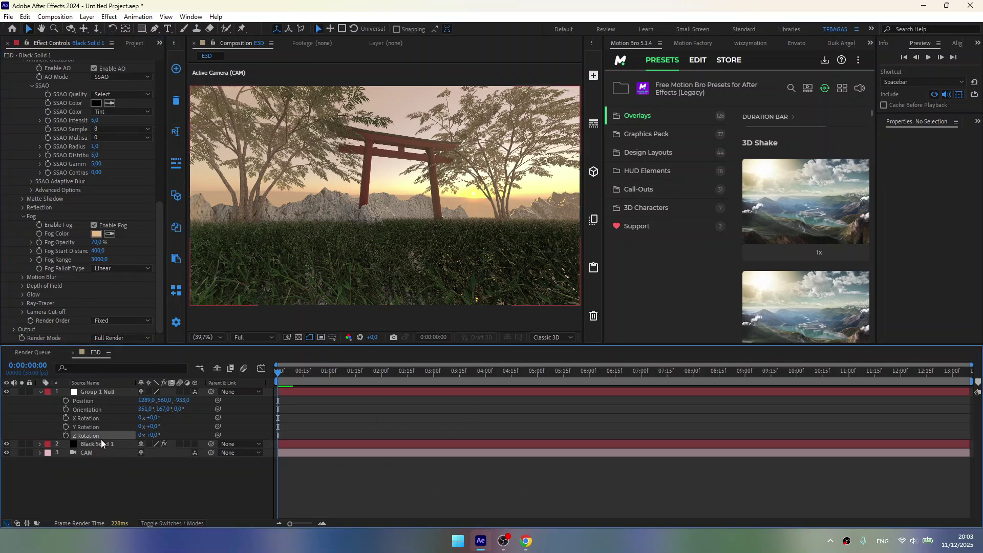
click(97, 444)
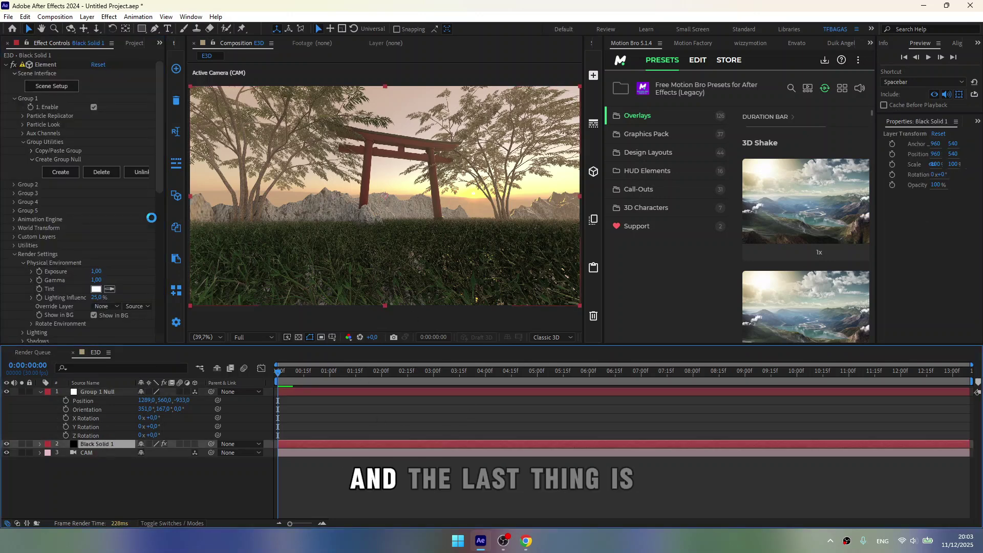
click(5, 65)
click(222, 487)
right_click(222, 487)
mouse_move(261, 357)
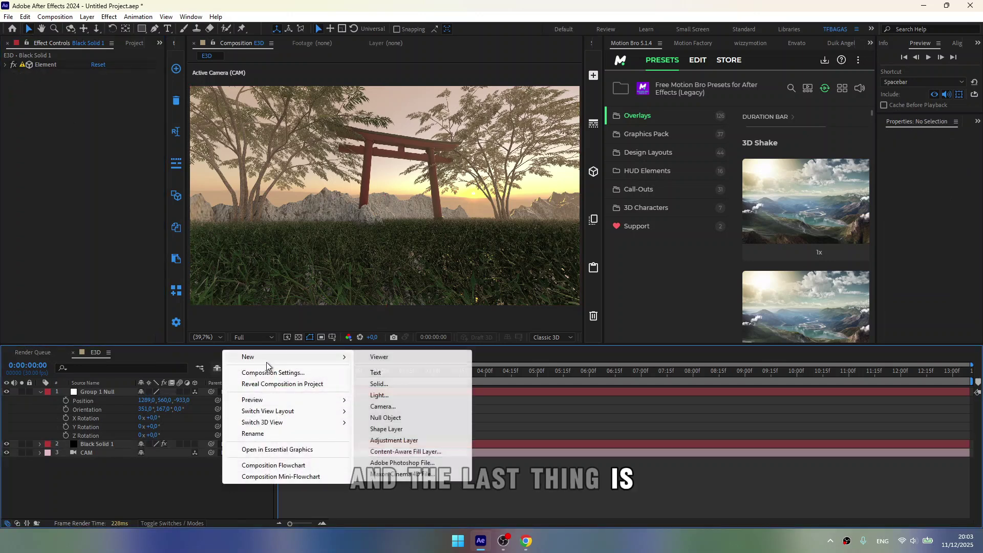
click(402, 440)
Step: Search the effects for "rays" and apply S_Rays to the adjustment layer
key(ctrl+space)
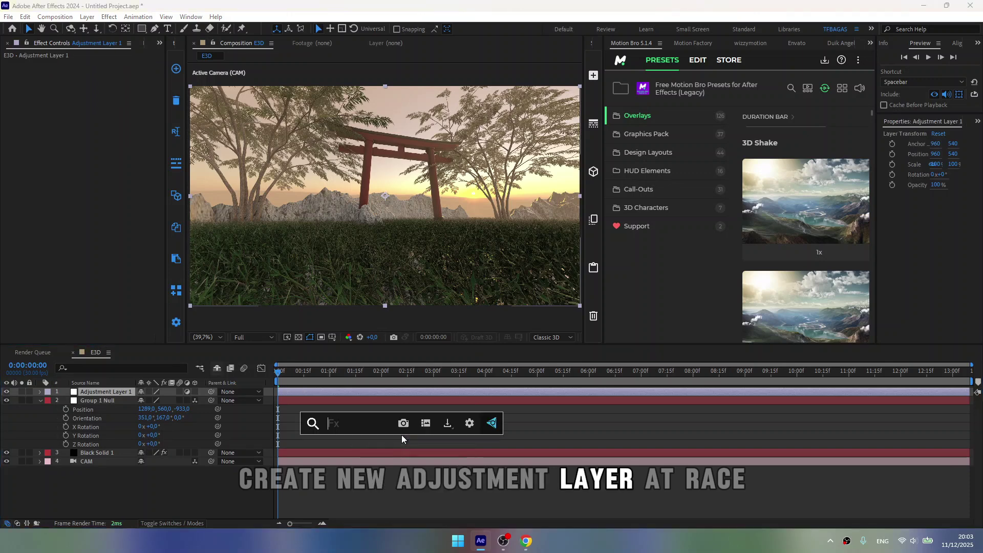
text(rays)
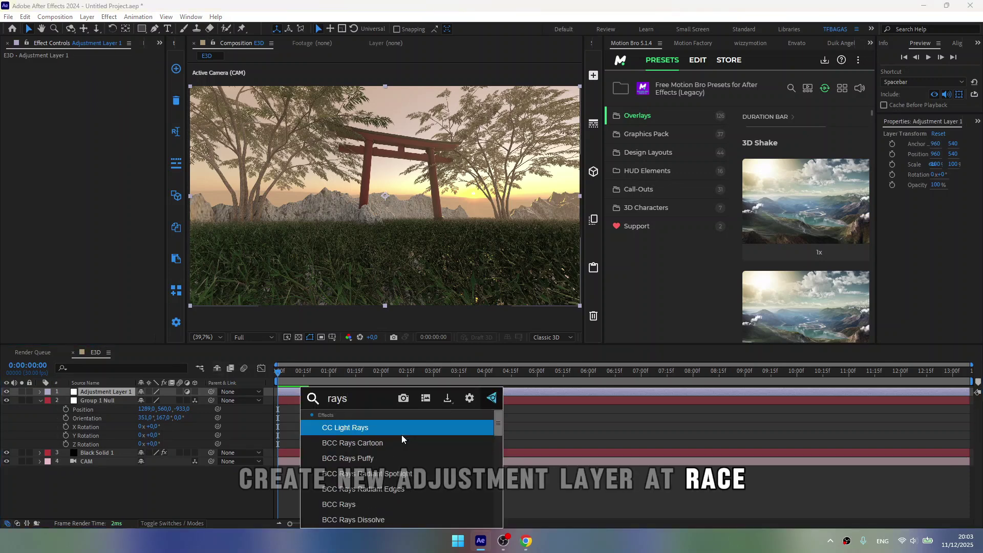
key(Down)
key(Down)
key(Down)
key(Down)
key(Down)
key(Down)
key(Down)
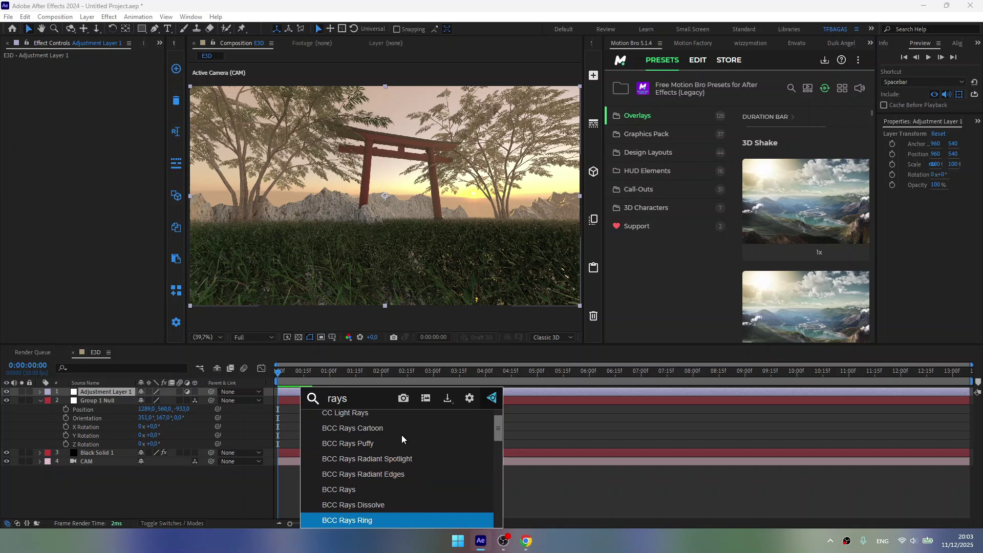
key(Down)
key(Down)
key(Down)
key(Down)
key(Down)
key(Down)
key(Return)
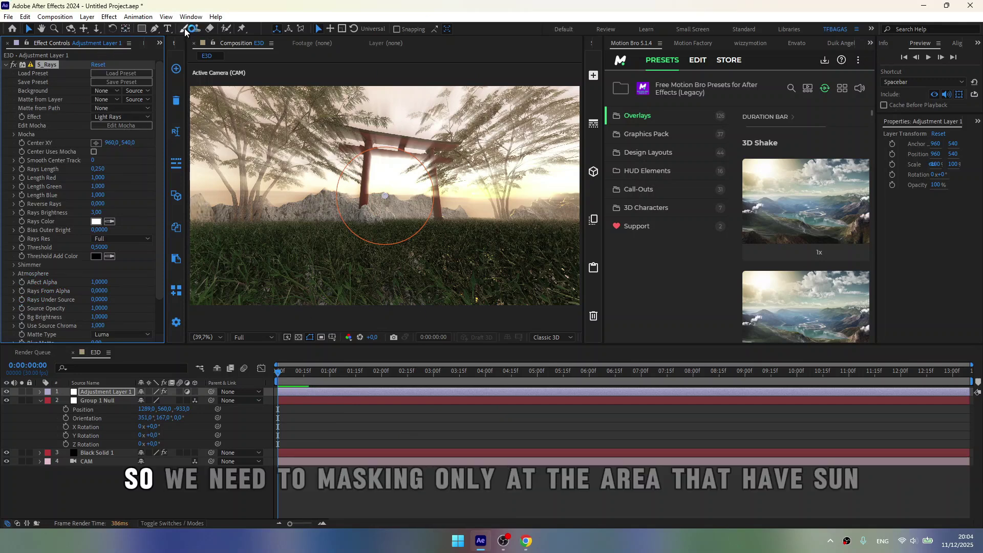
Step: Start a Pen tool mask on the adjustment layer, running down beyond the frame's right side and across the sky along the mountain tops
click(152, 29)
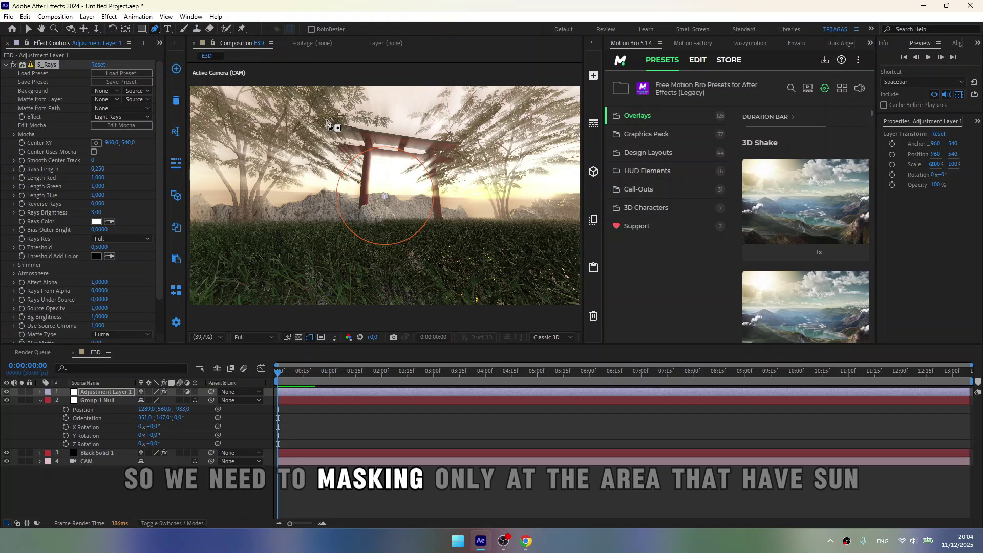
scroll(324, 174, up, 3)
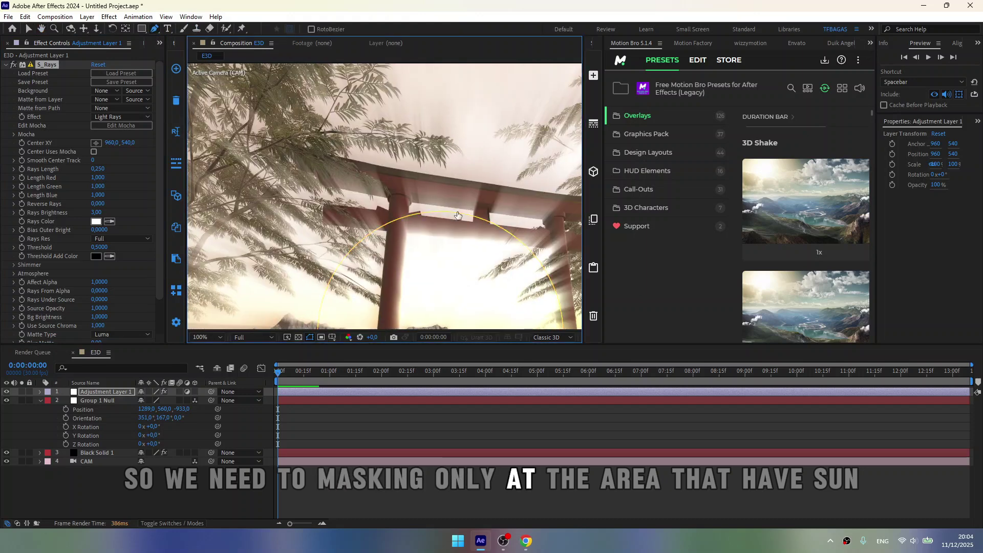
drag(517, 203, 347, 199)
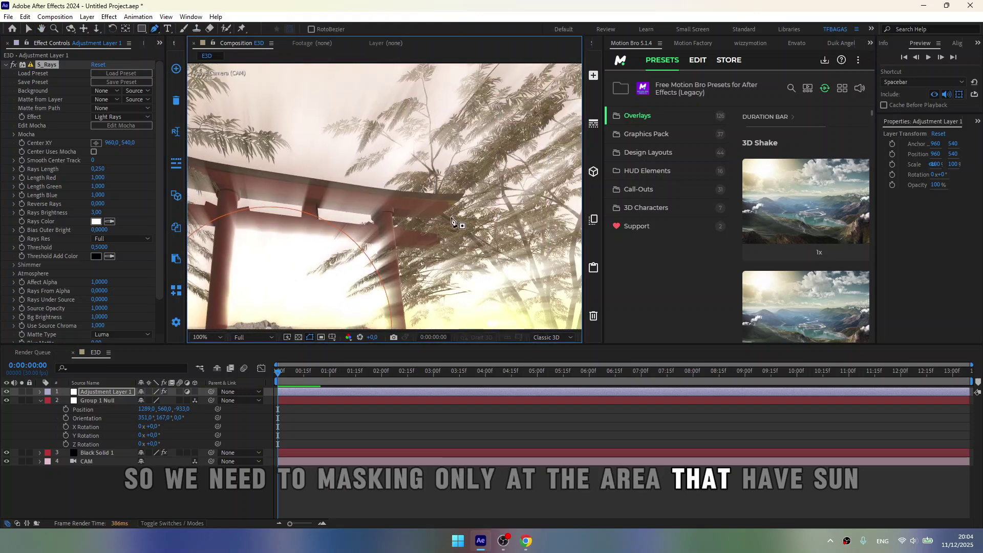
drag(459, 224, 392, 174)
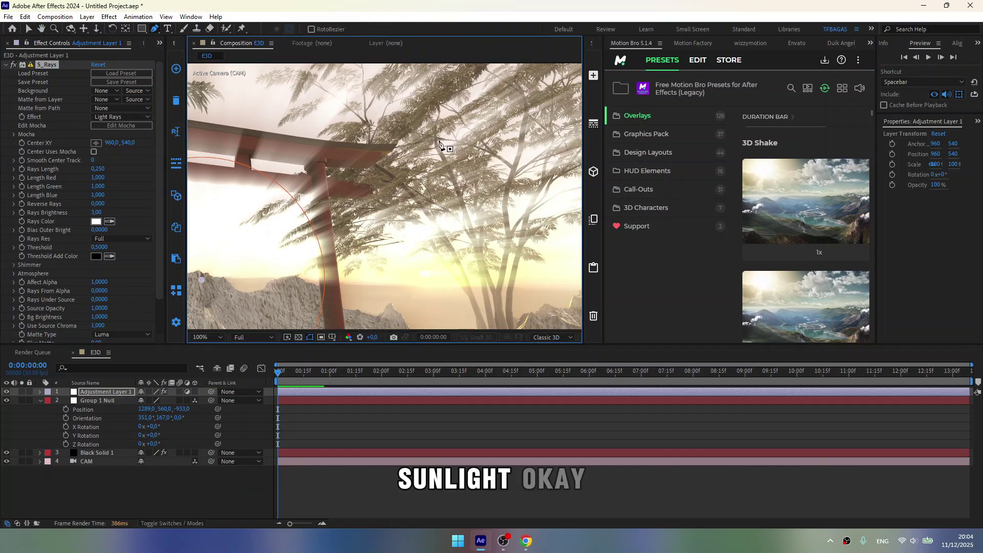
scroll(377, 202, up, 2)
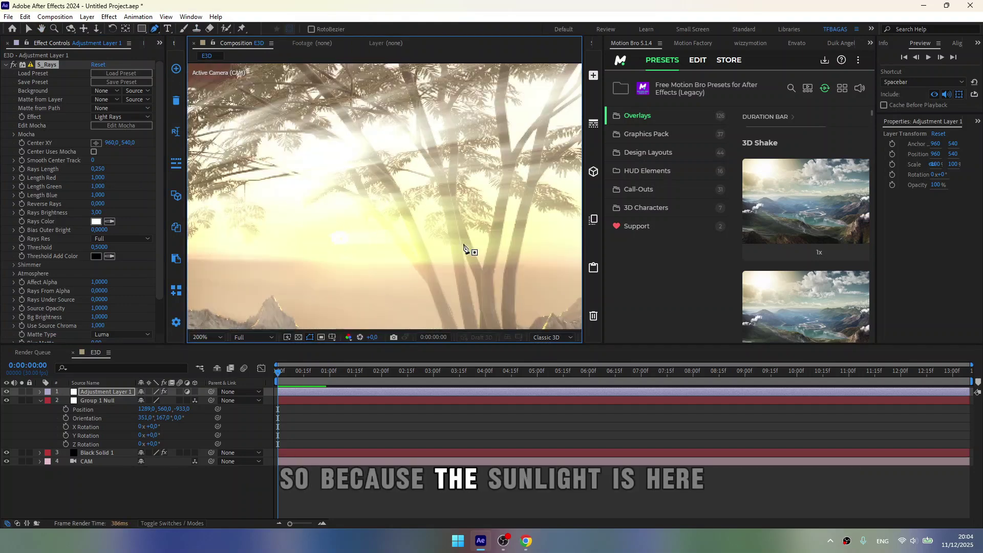
scroll(373, 220, down, 4)
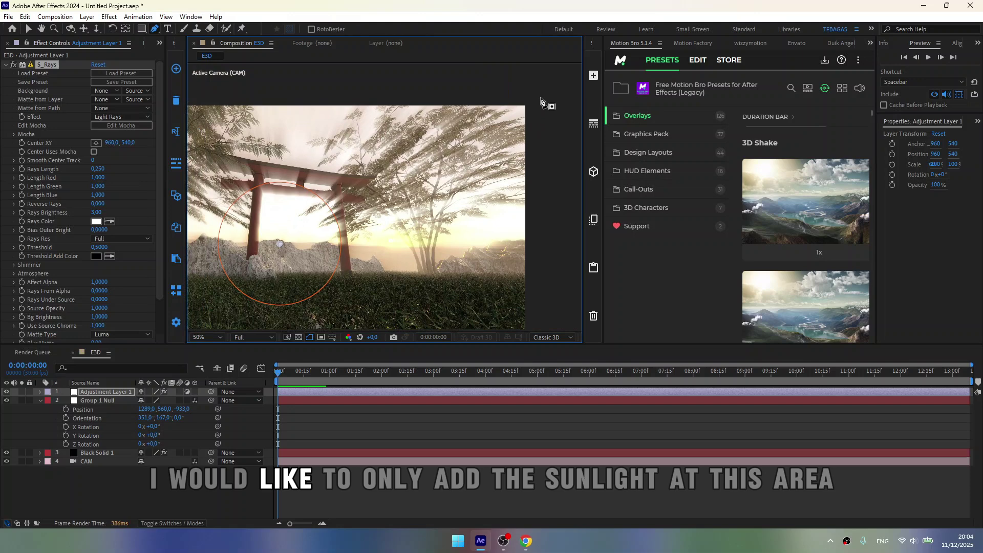
click(458, 239)
click(434, 253)
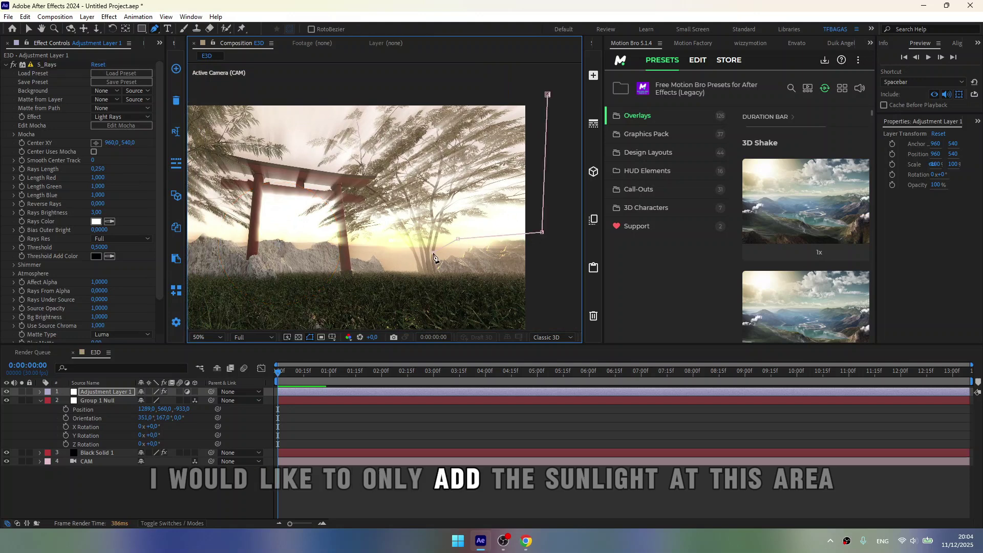
click(326, 239)
click(283, 226)
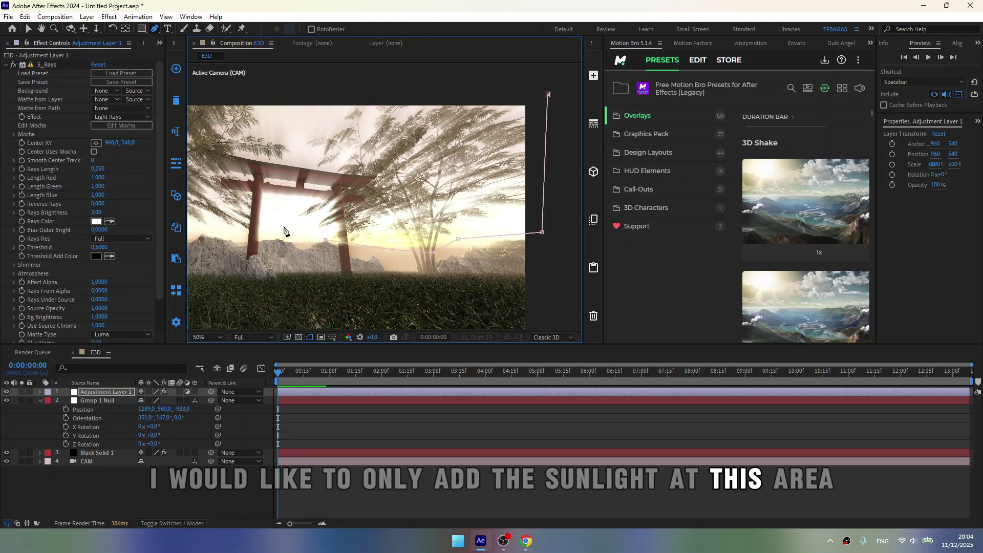
click(226, 234)
Step: Close the mask around the sky outside the left and upper frame edges, and fit the composition in the viewer
drag(278, 201, 464, 191)
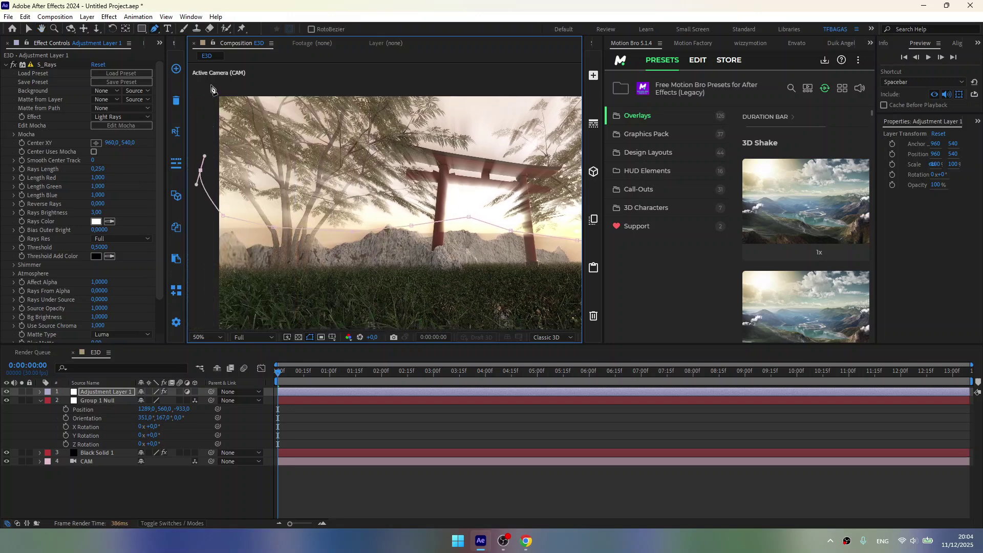
drag(304, 93, 294, 184)
scroll(499, 168, up, 2)
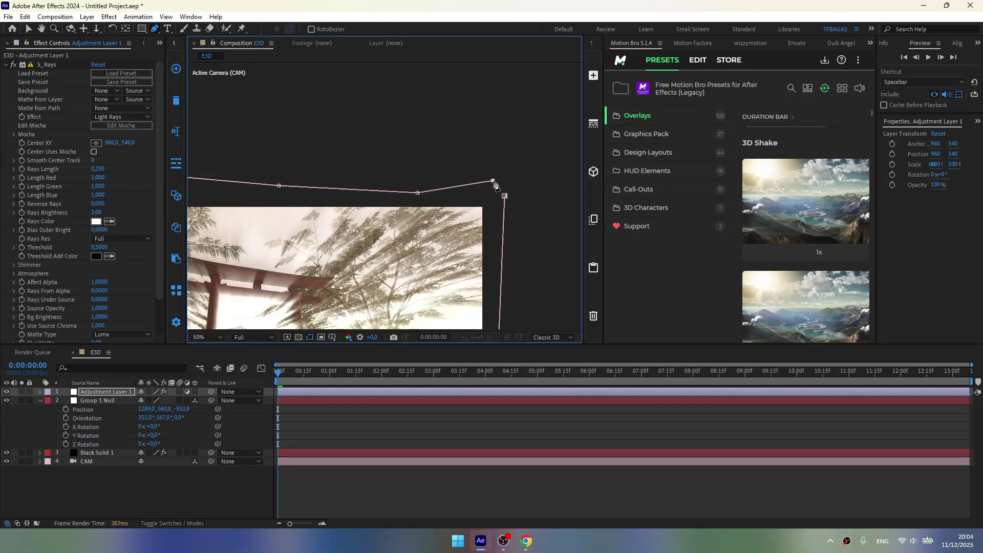
click(206, 340)
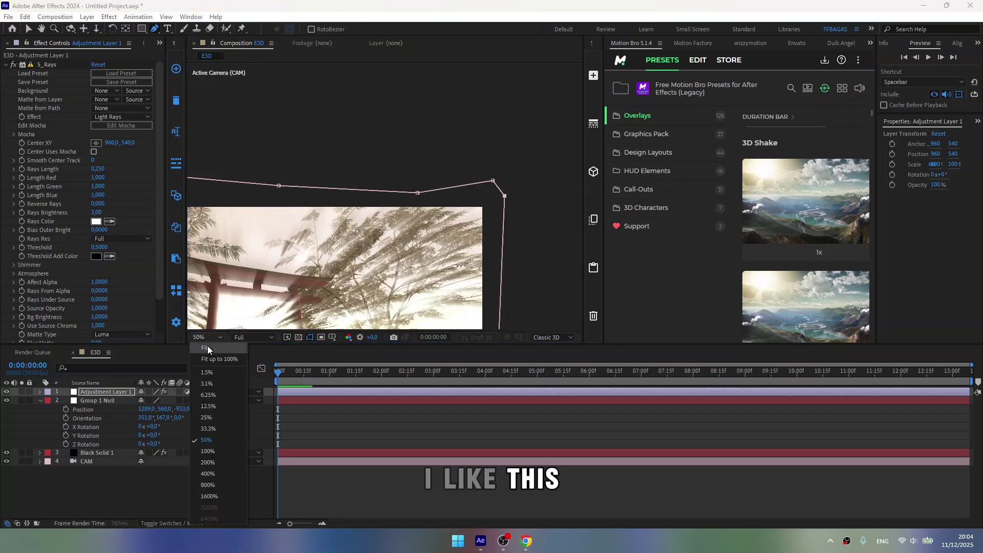
click(207, 347)
Step: Soften the hard edge of the adjustment layer's mask by setting its feather to 83 pixels
click(359, 430)
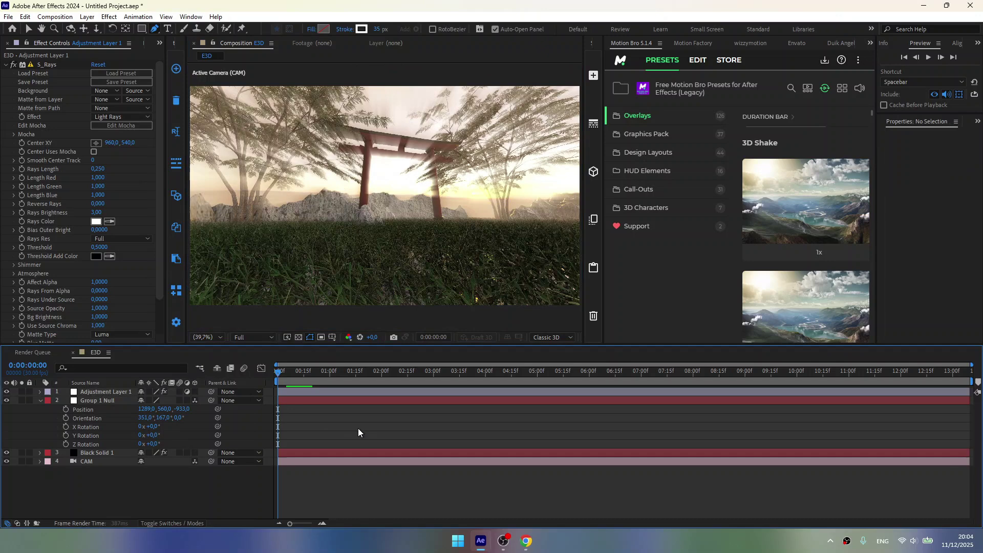
click(108, 391)
click(28, 29)
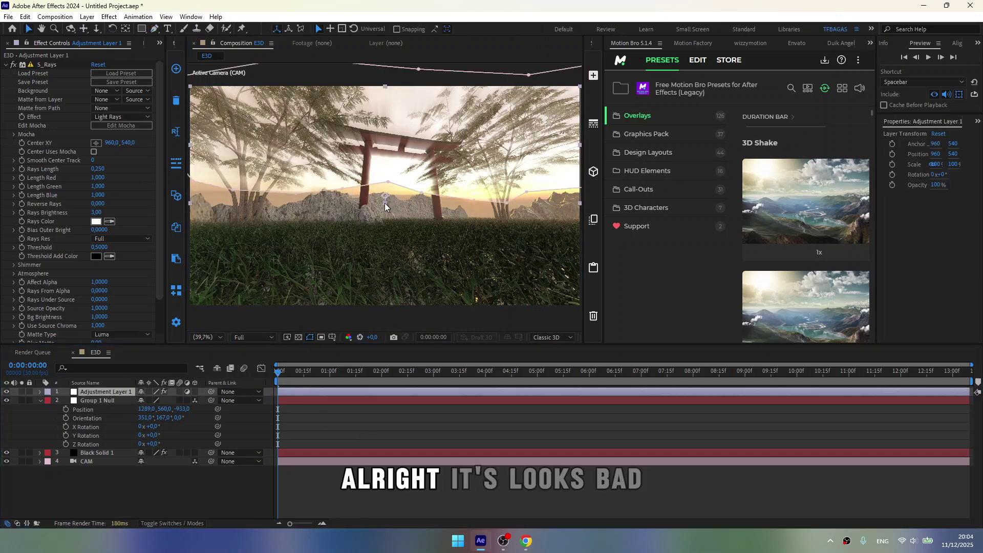
scroll(305, 154, up, 4)
click(306, 155)
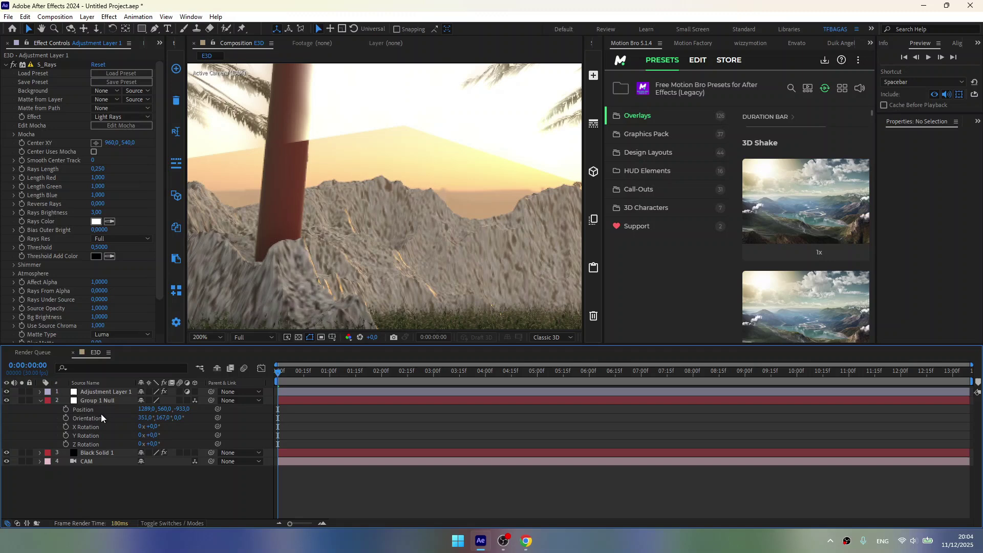
click(41, 392)
click(50, 402)
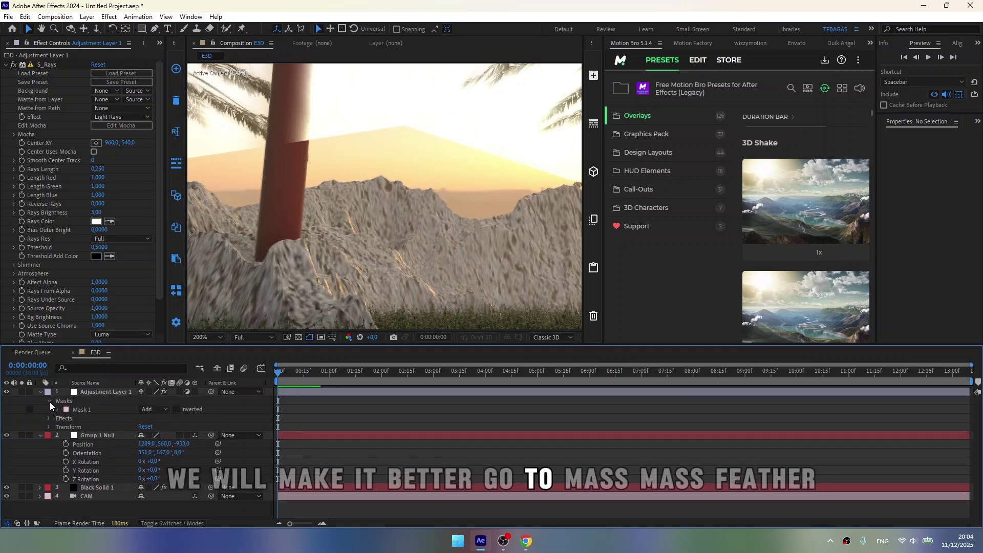
click(57, 410)
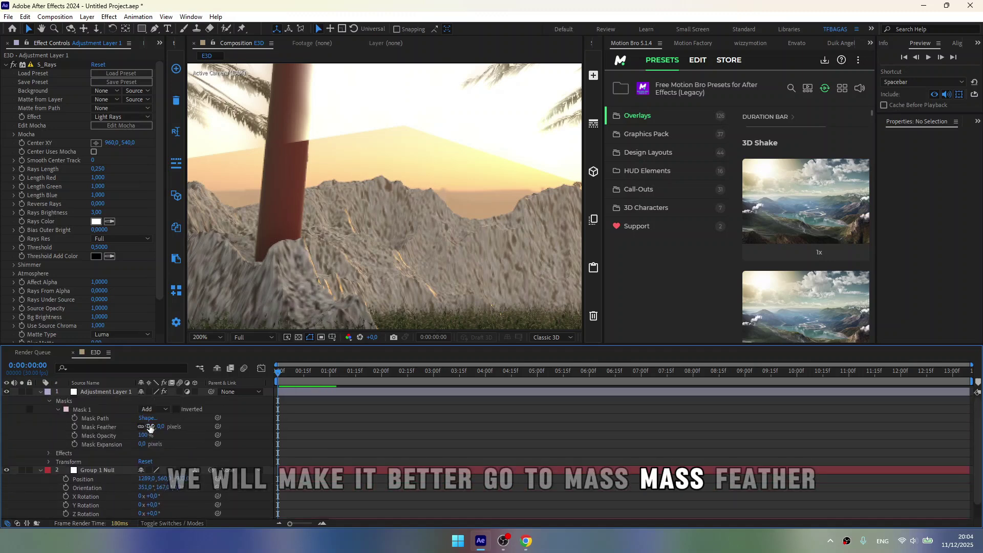
drag(151, 427, 189, 423)
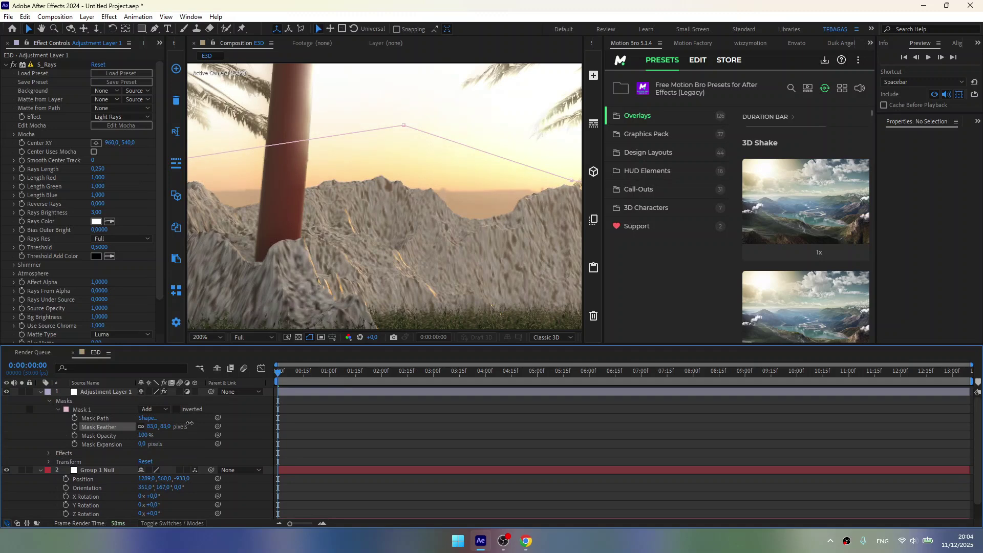
click(258, 425)
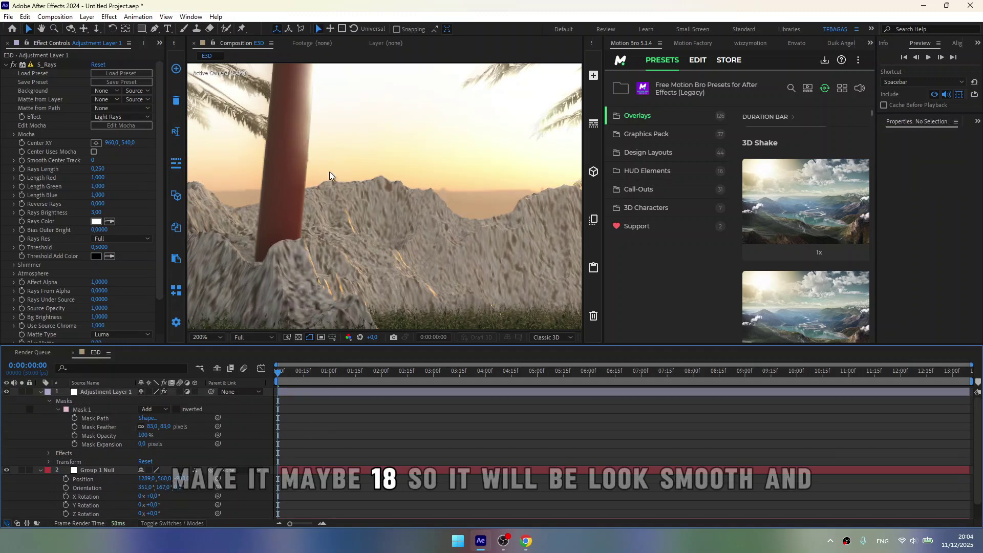
drag(404, 141, 331, 233)
key(space)
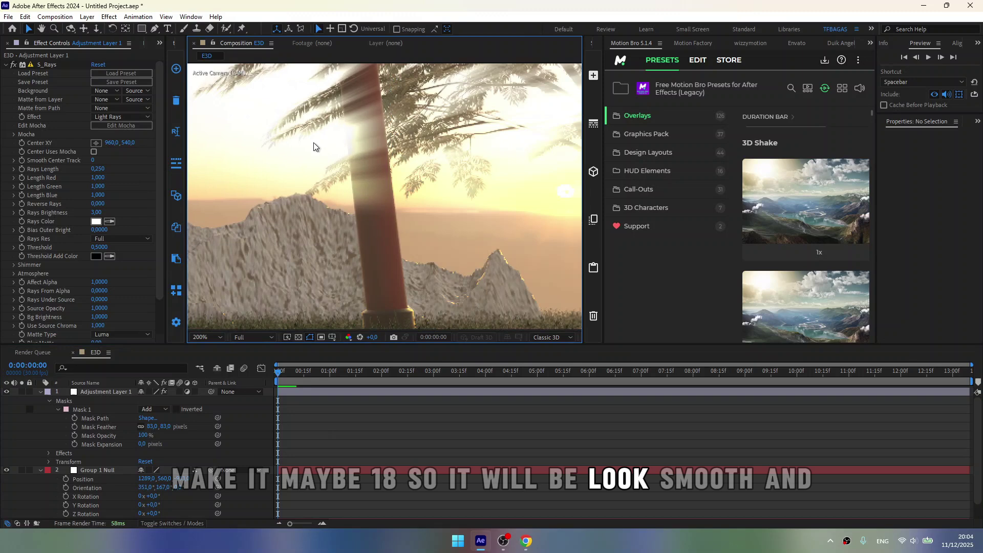
click(201, 338)
click(207, 347)
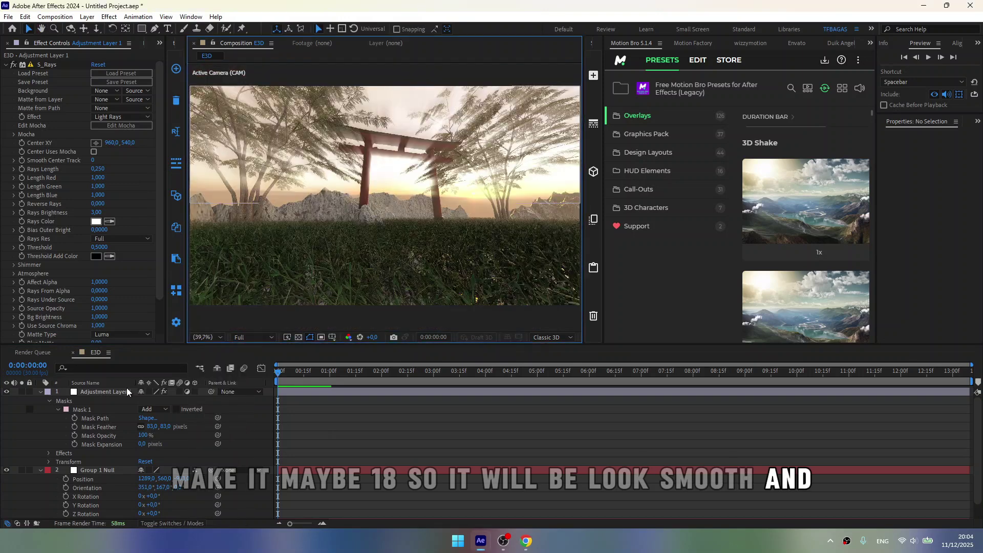
Step: Set the Rays Brightness of the adjustment layer's S_Rays effect to 1, and change it to 2
click(127, 389)
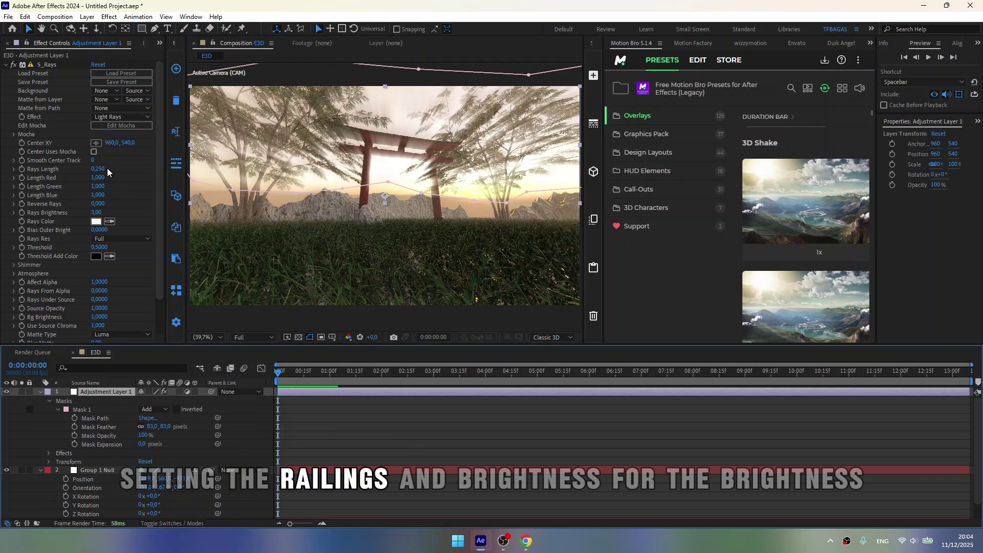
click(97, 212)
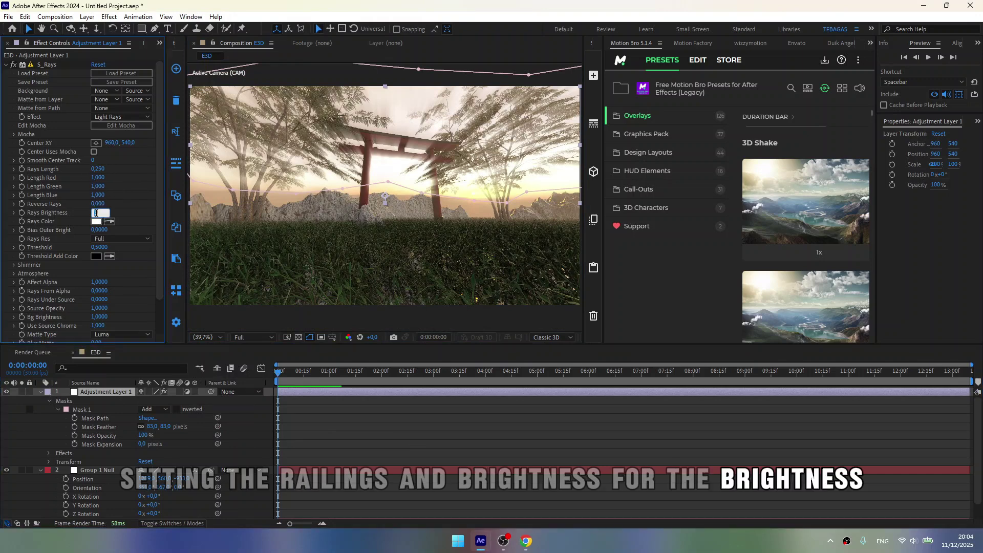
text(1)
key(Return)
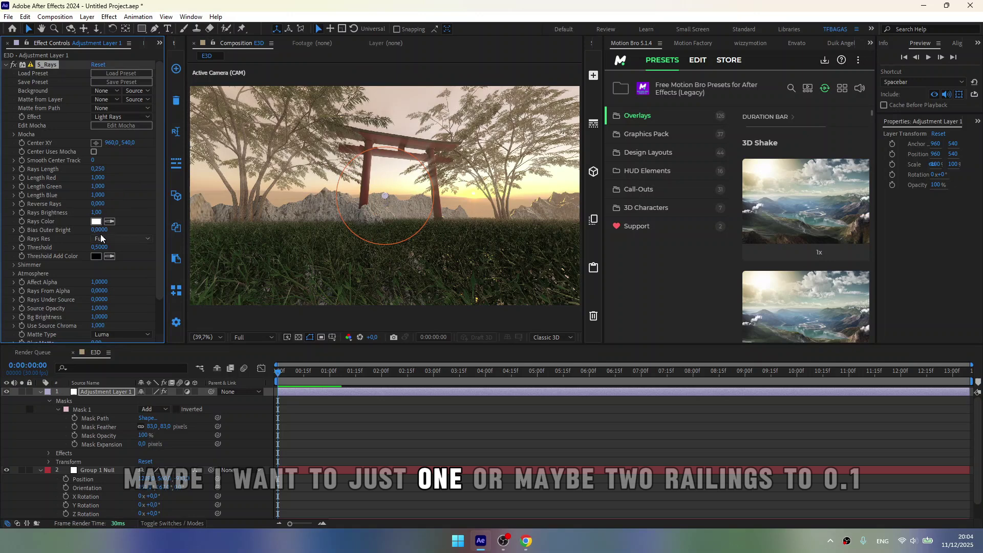
click(96, 213)
text(2)
click(121, 198)
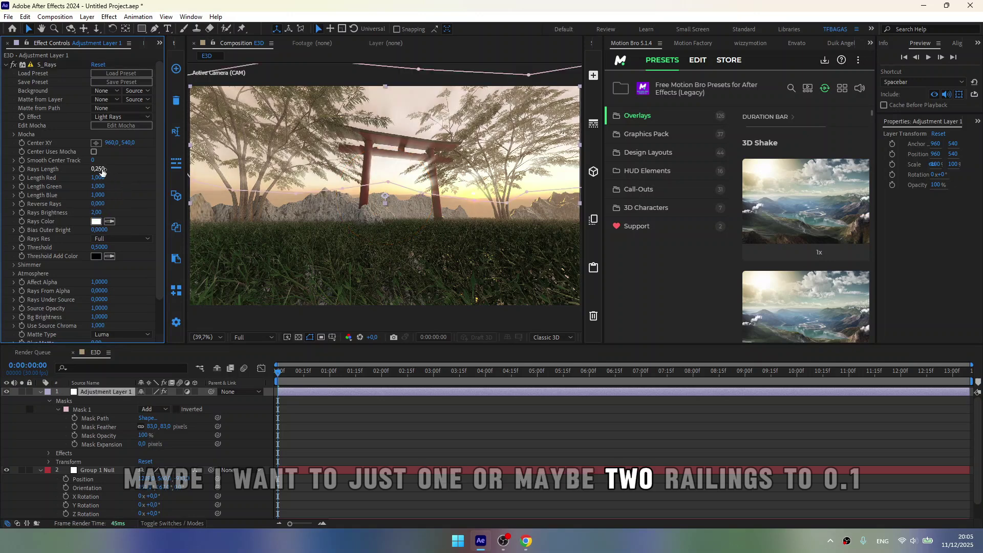
Step: Shorten the adjustment layer's sun rays by setting the S_Rays Rays Length to 0.1
click(99, 169)
text(0,1)
key(Return)
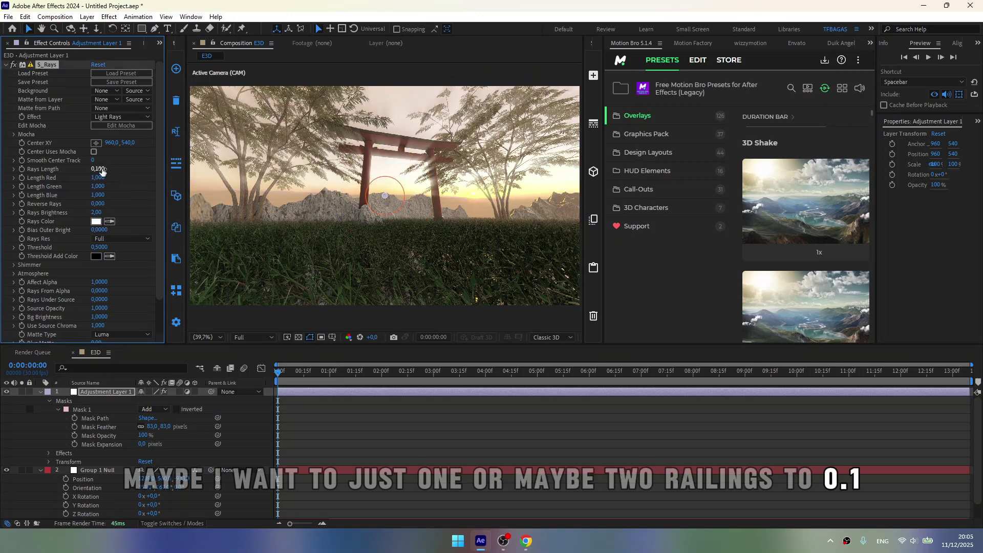
click(381, 449)
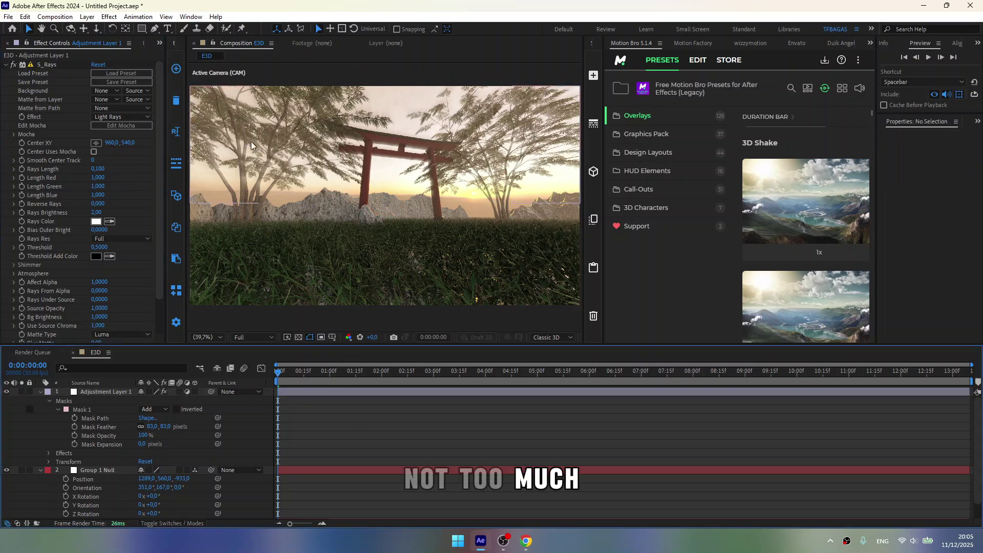
scroll(69, 164, down, 2)
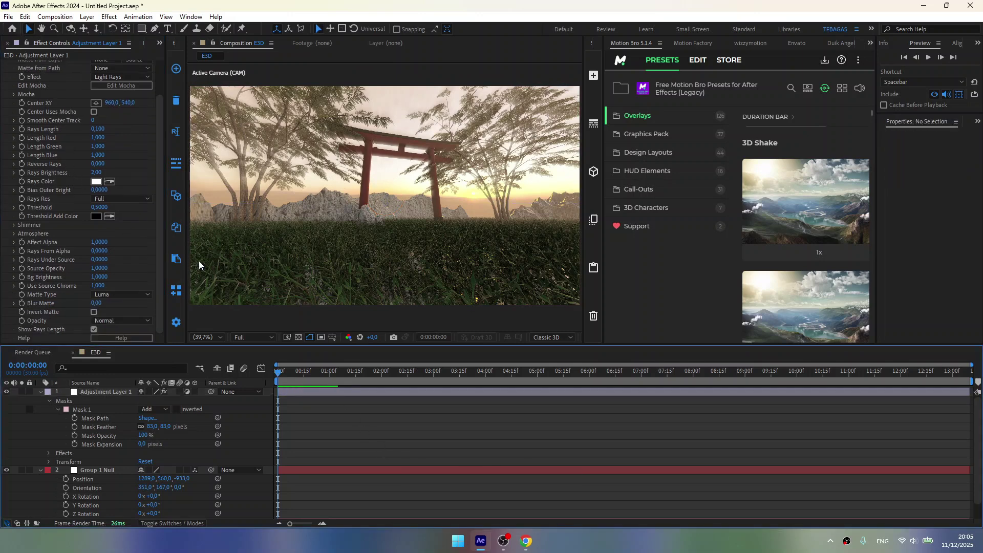
Step: Bring the fog closer by setting the Fog Start Distance of Black Solid 1's Element effect to -100
click(99, 409)
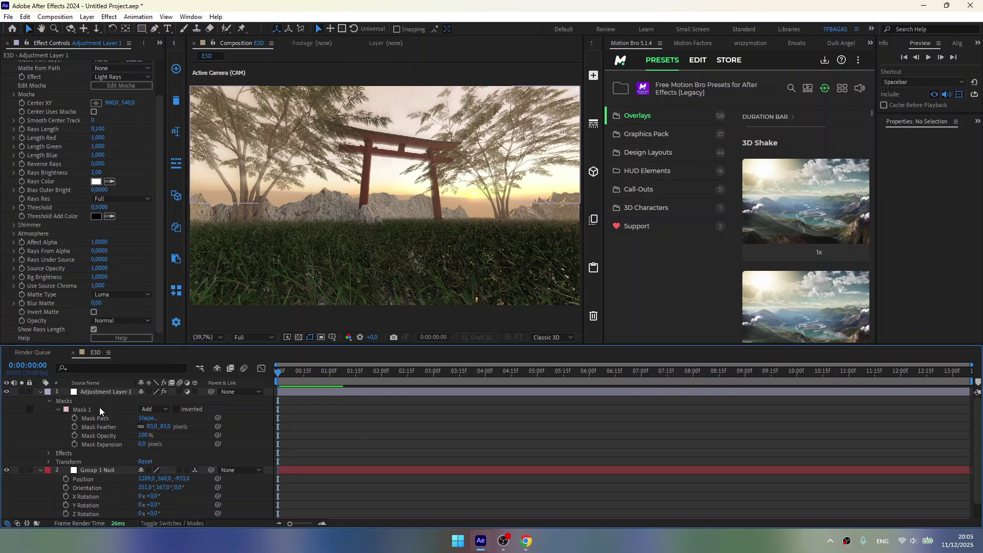
scroll(106, 467, down, 1)
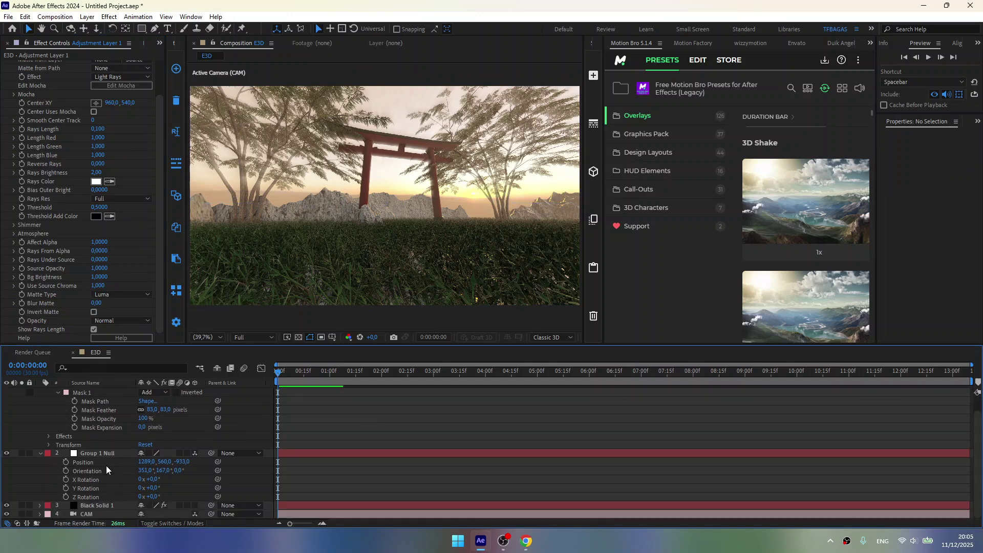
click(101, 505)
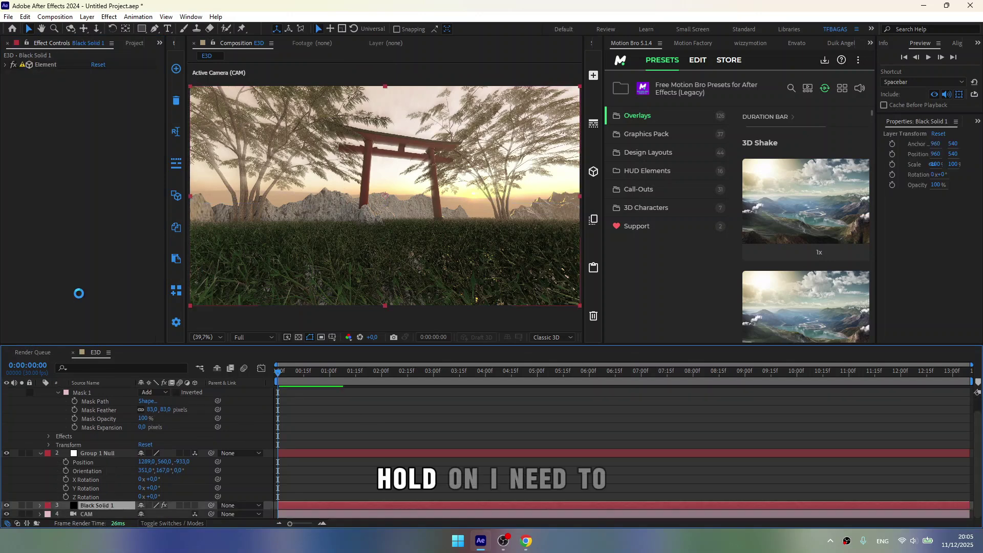
click(5, 65)
scroll(90, 216, down, 10)
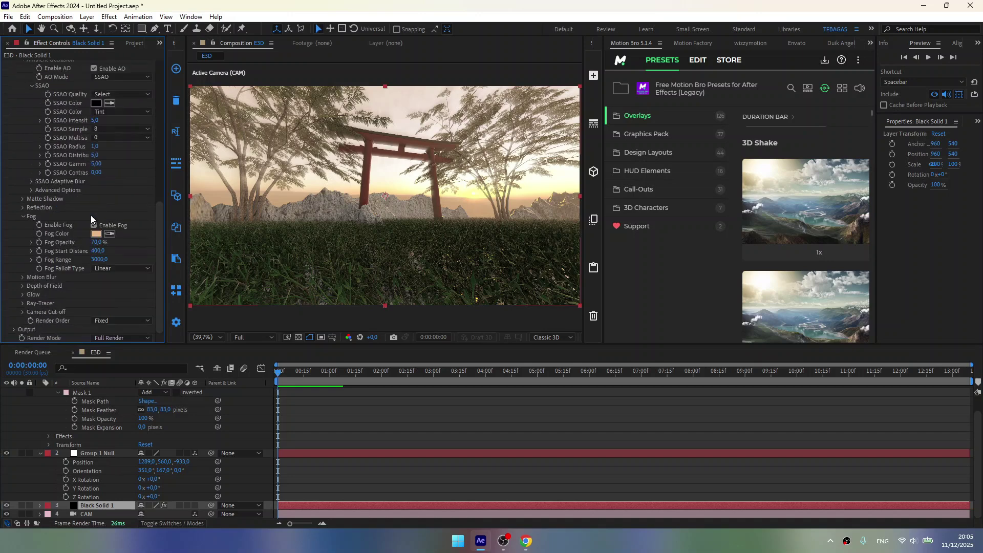
drag(95, 252, 68, 252)
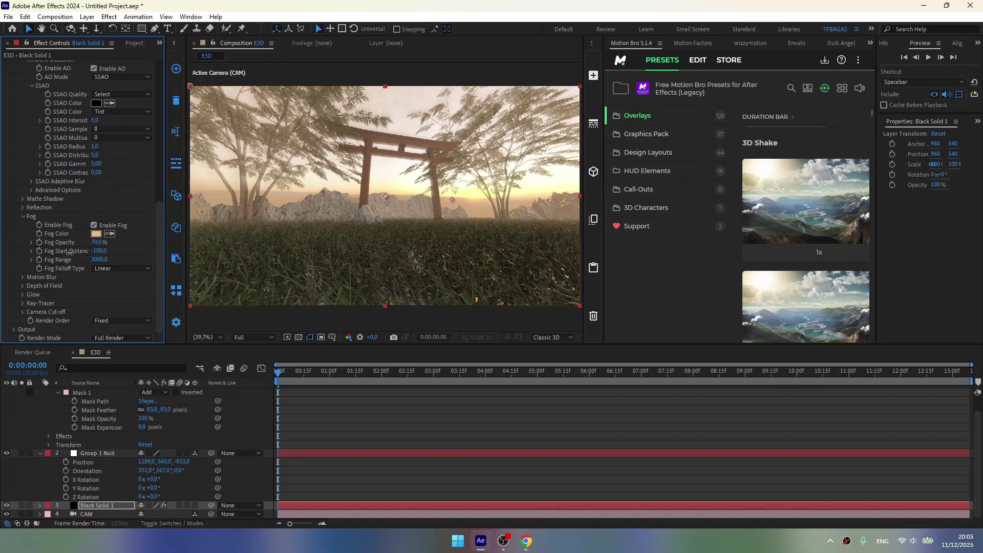
click(461, 416)
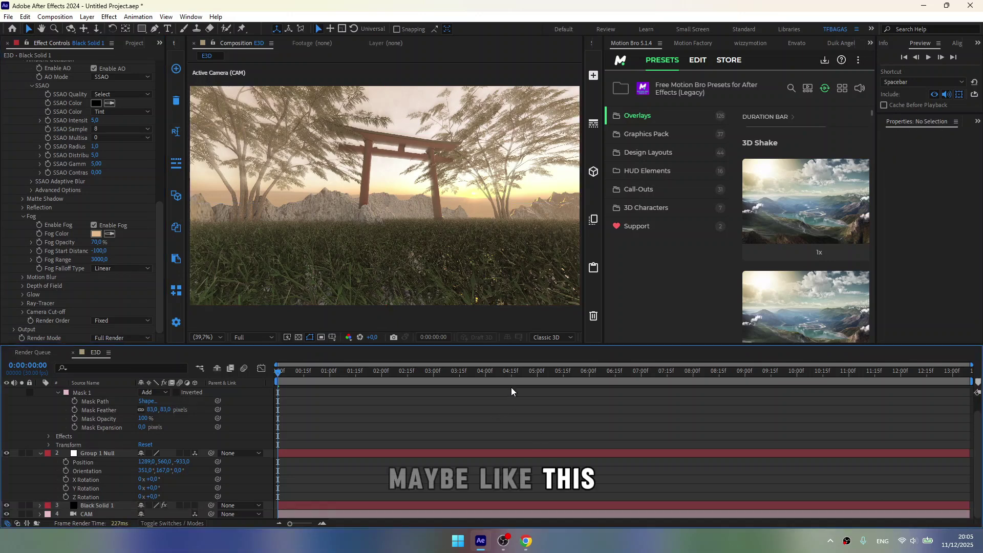
Step: Search for "elem" and apply the Element CC preset to Black Solid 1, adding S_Glow and Curves
click(98, 511)
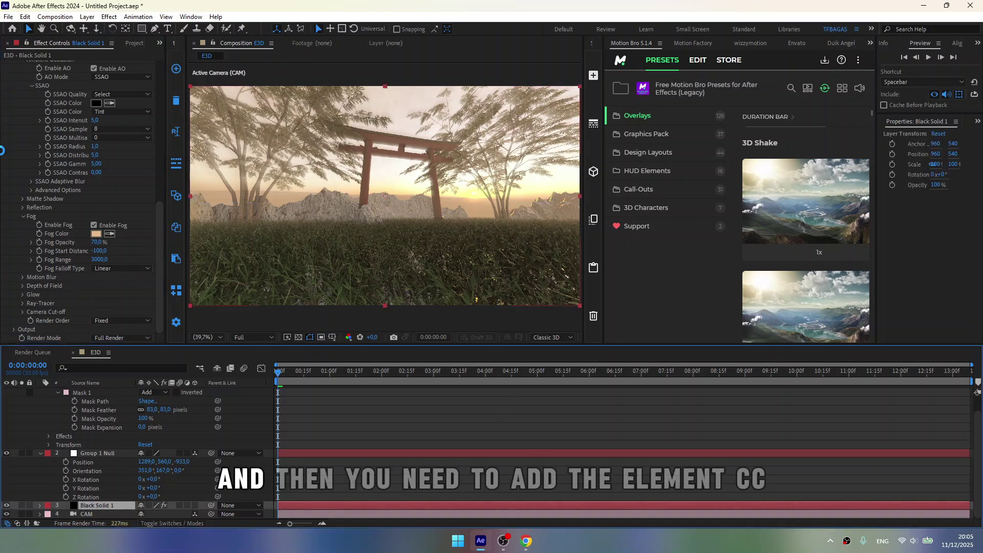
scroll(15, 82, up, 10)
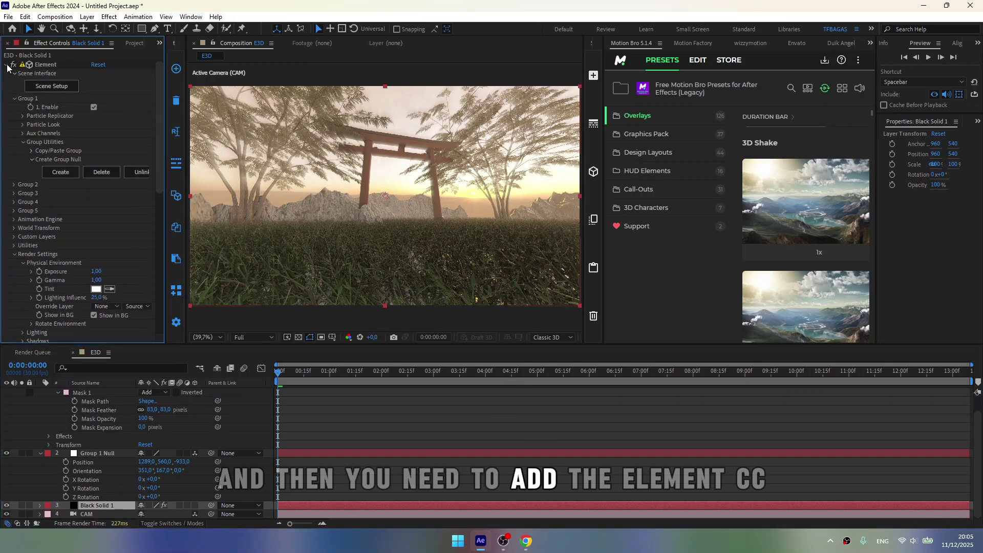
click(7, 65)
key(ctrl+space)
text(elem)
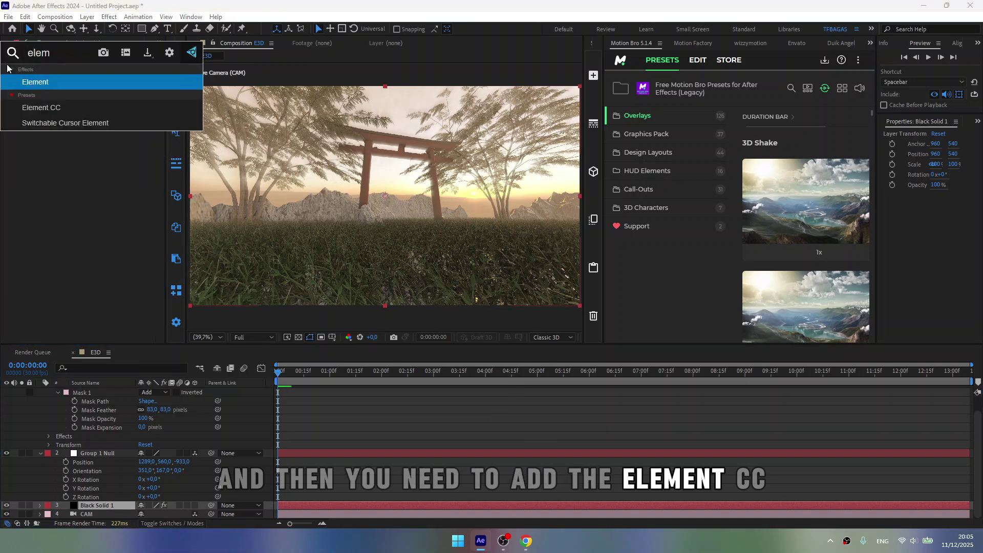
key(Down)
key(Return)
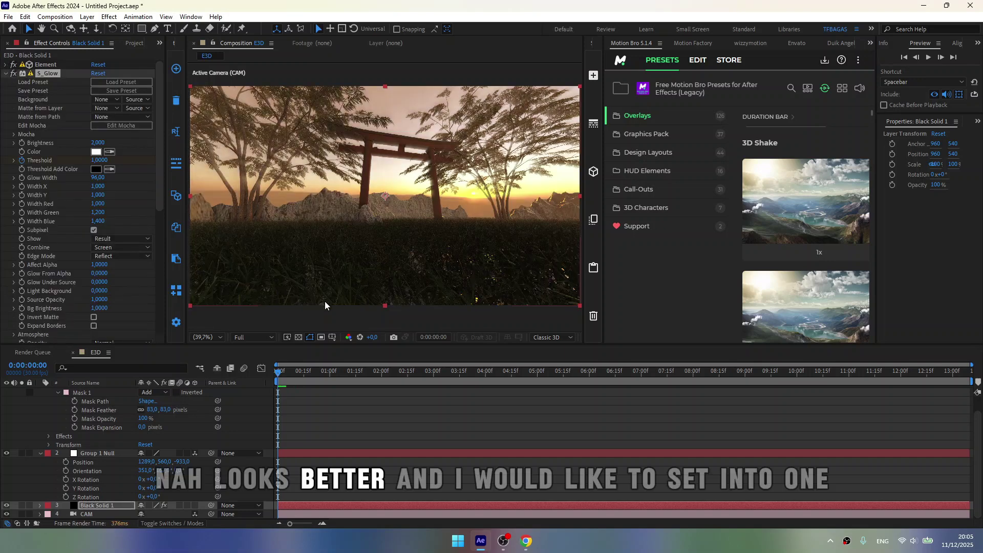
Step: Reveal Black Solid 1's keyframes, go to the second glow Threshold keyframe at 0:00:01:07, and set the S_Glow Brightness to 1
key(u)
click(341, 379)
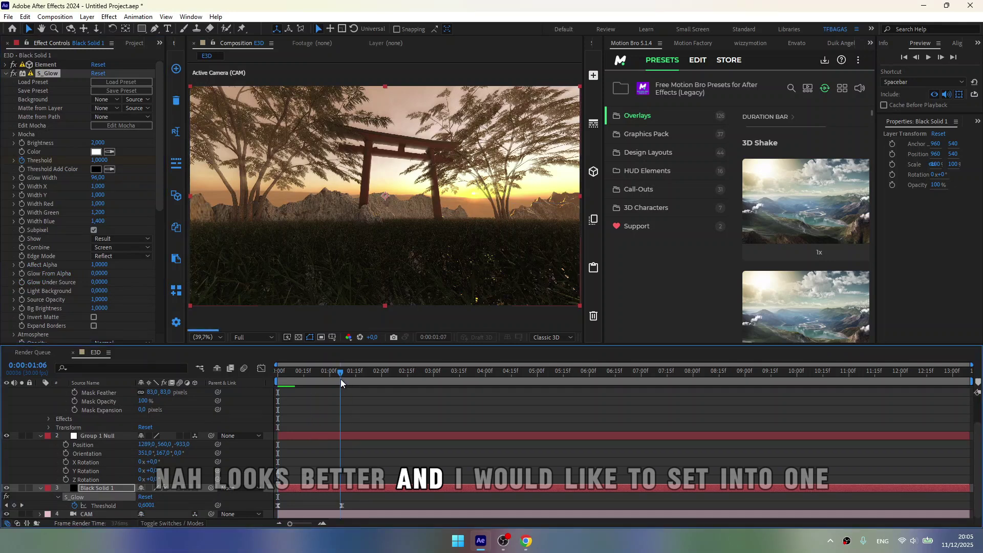
click(342, 379)
click(108, 143)
text(1)
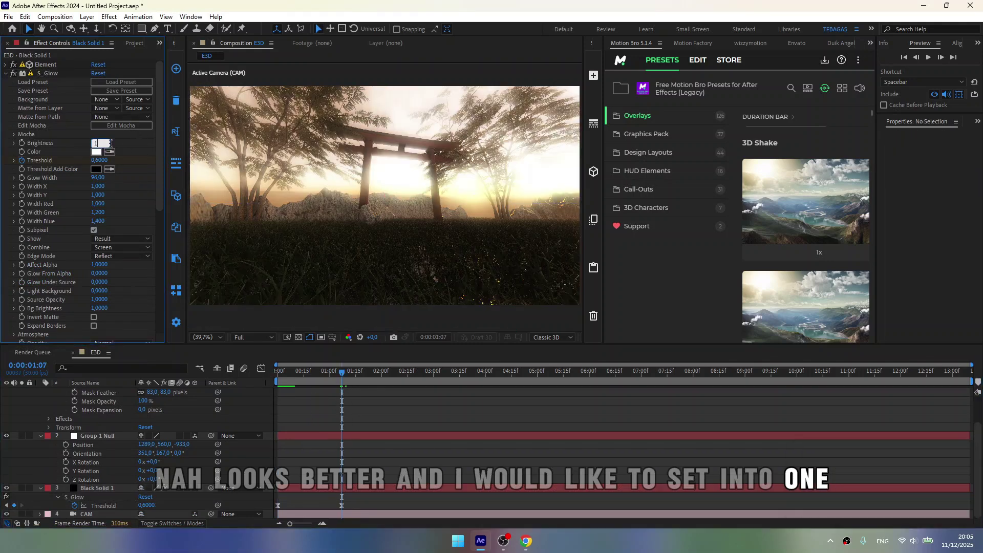
key(Return)
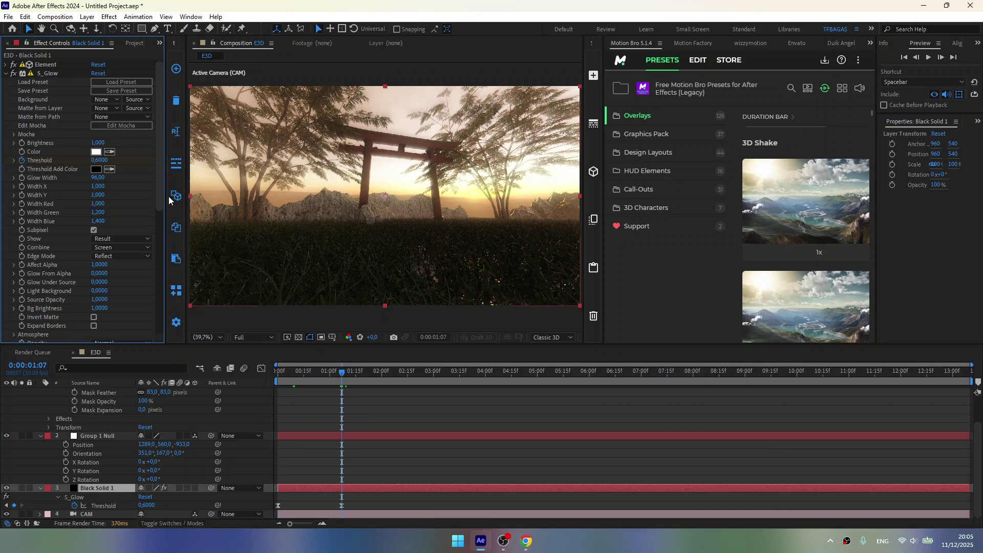
click(405, 409)
Step: Slightly raise the middle point of Black Solid 1's RGB curve to lighten the dark areas
scroll(61, 113, down, 5)
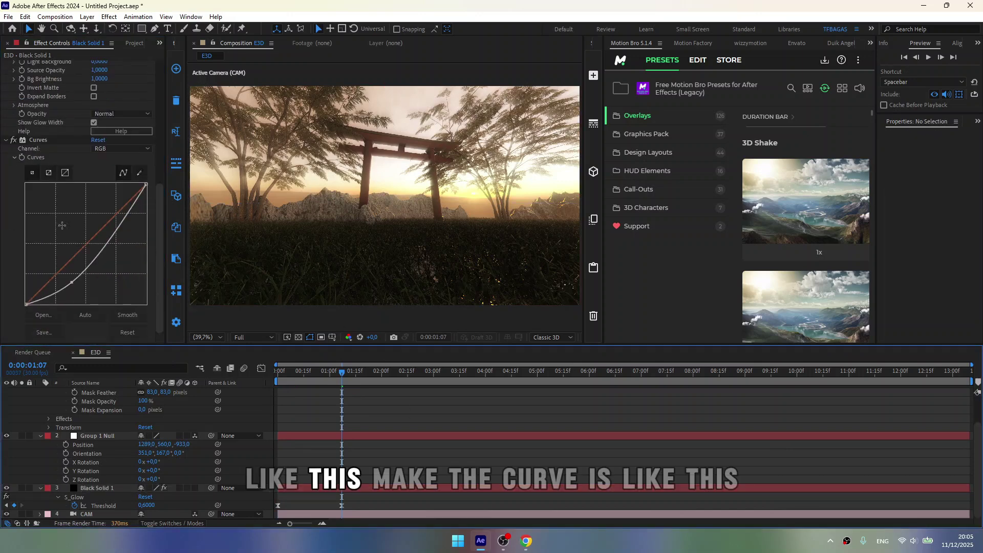
click(69, 279)
drag(69, 277, 69, 276)
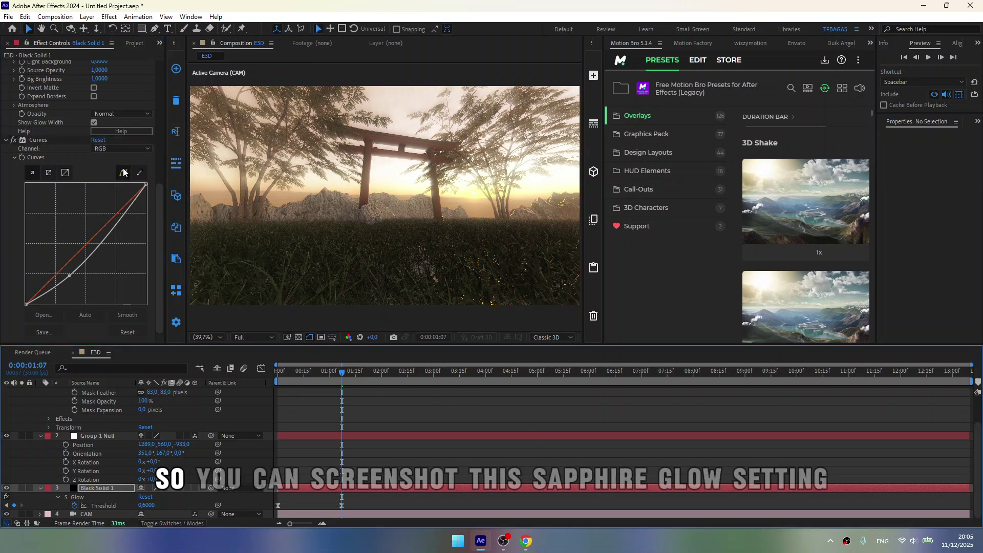
Step: Review Black Solid 1's S_Glow and Curves settings, and compare the scene with both effects disabled and enabled again
scroll(61, 113, up, 10)
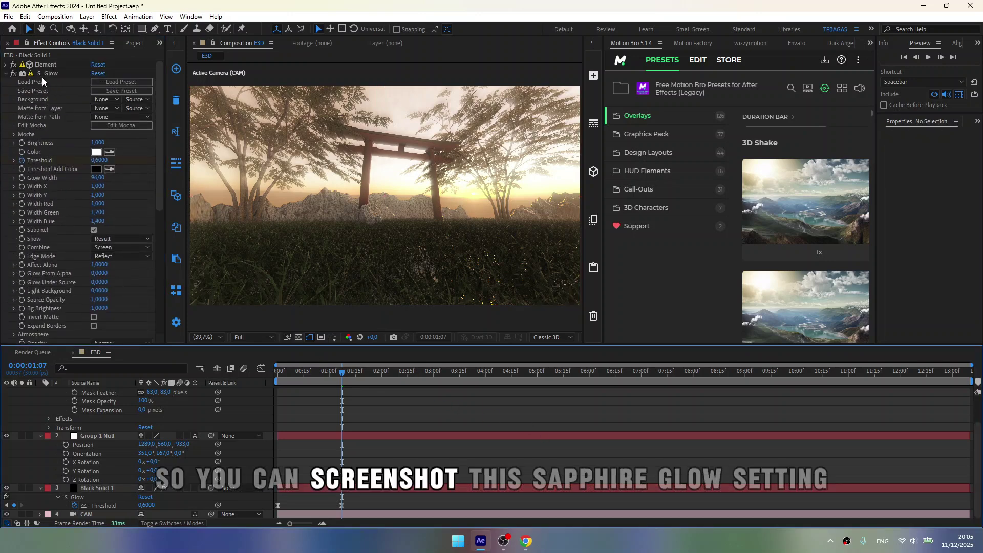
scroll(42, 78, down, 2)
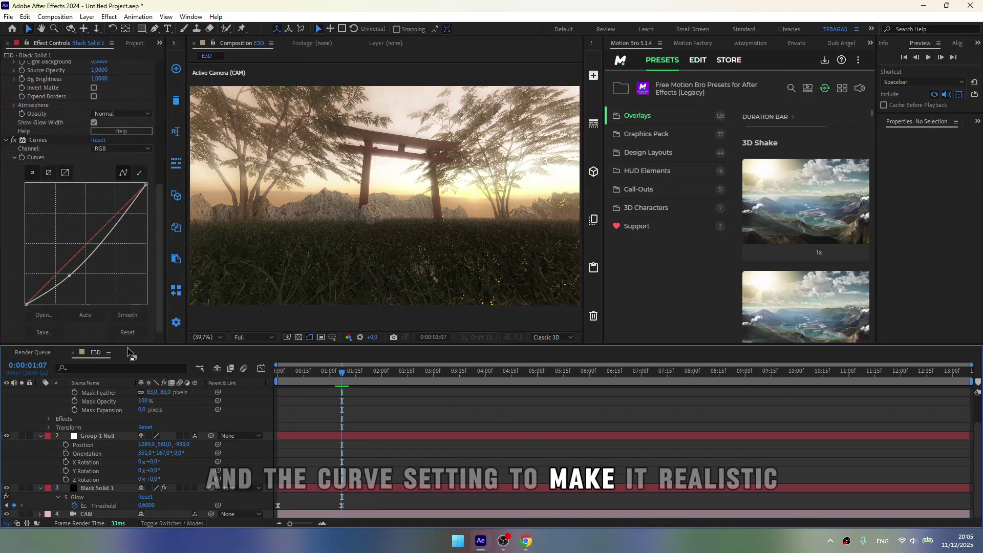
scroll(11, 82, up, 10)
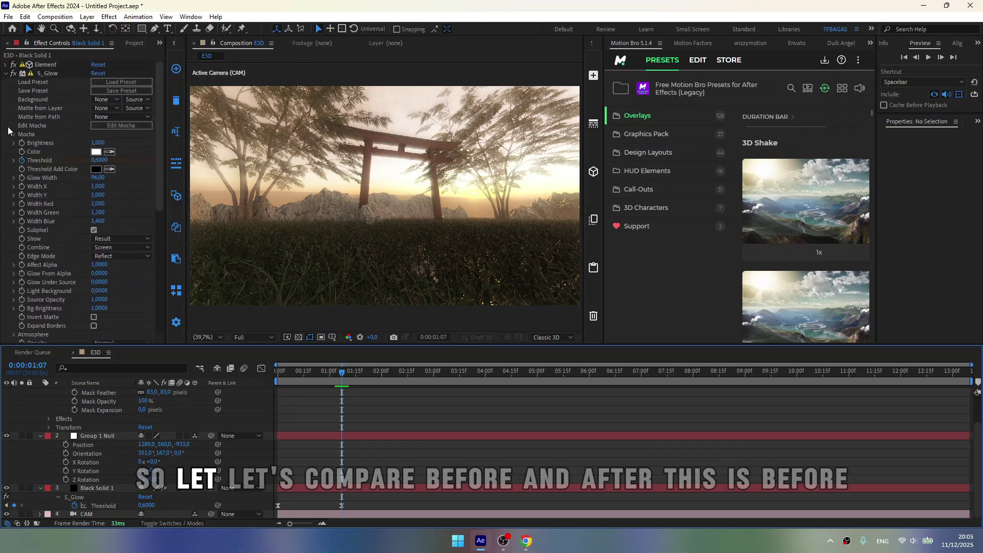
click(5, 73)
click(13, 82)
click(13, 82)
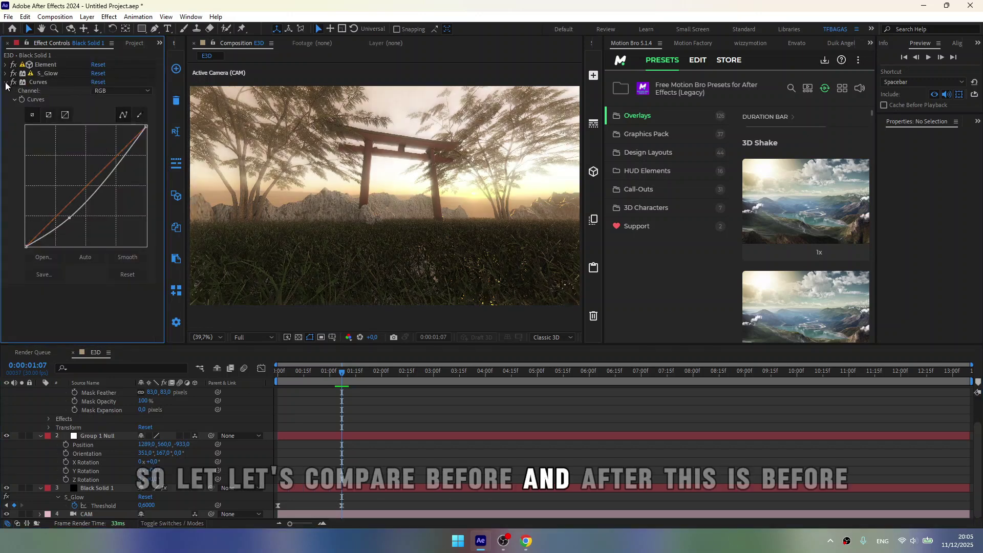
click(6, 82)
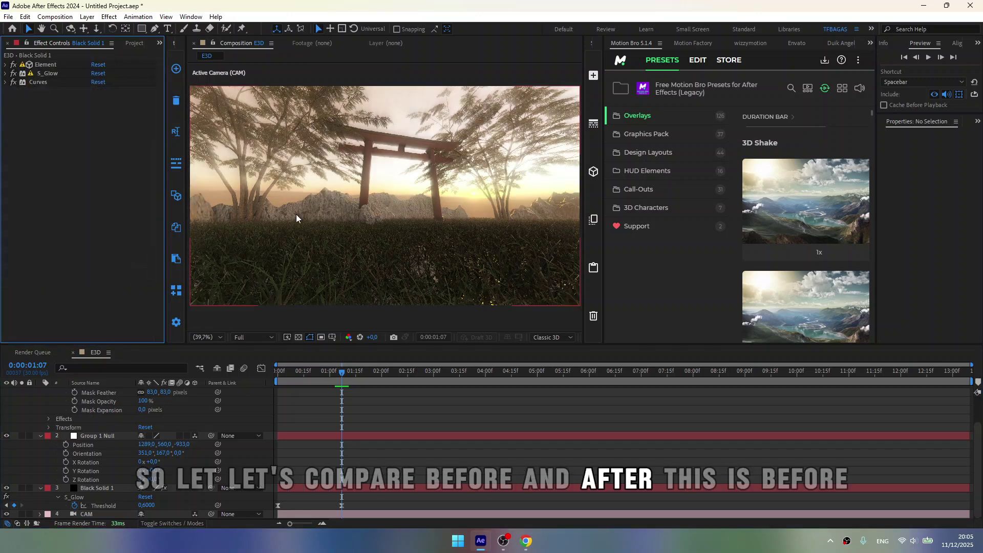
click(13, 82)
click(13, 73)
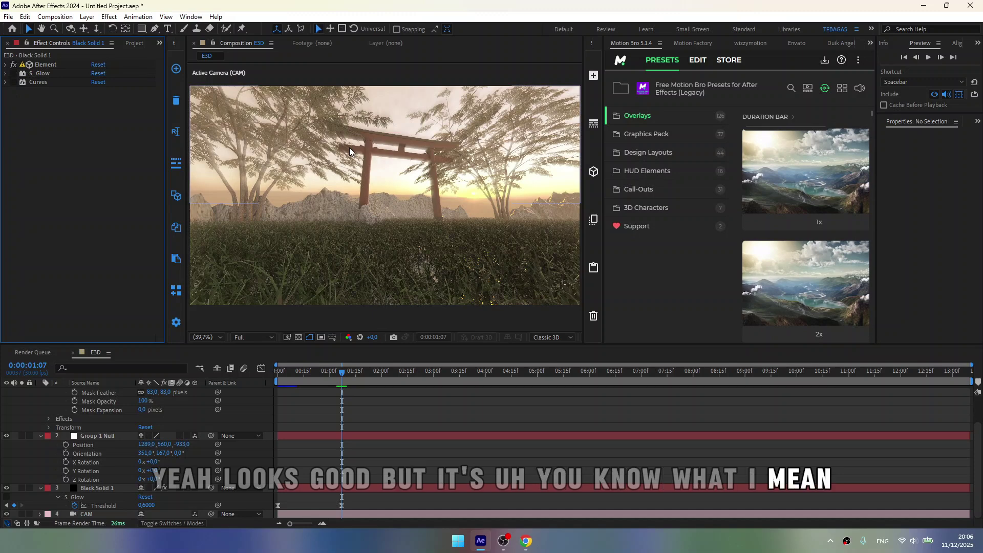
drag(14, 73, 14, 82)
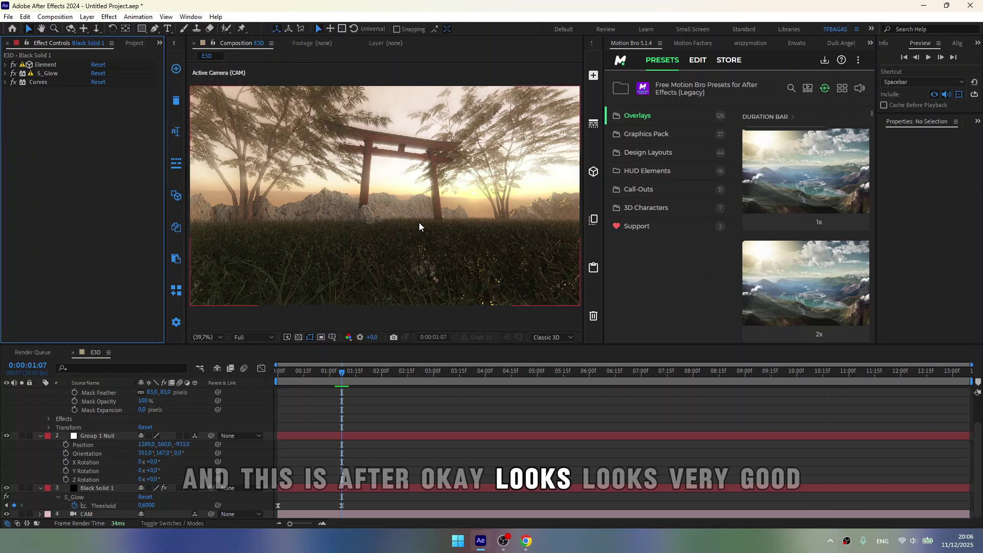
click(38, 82)
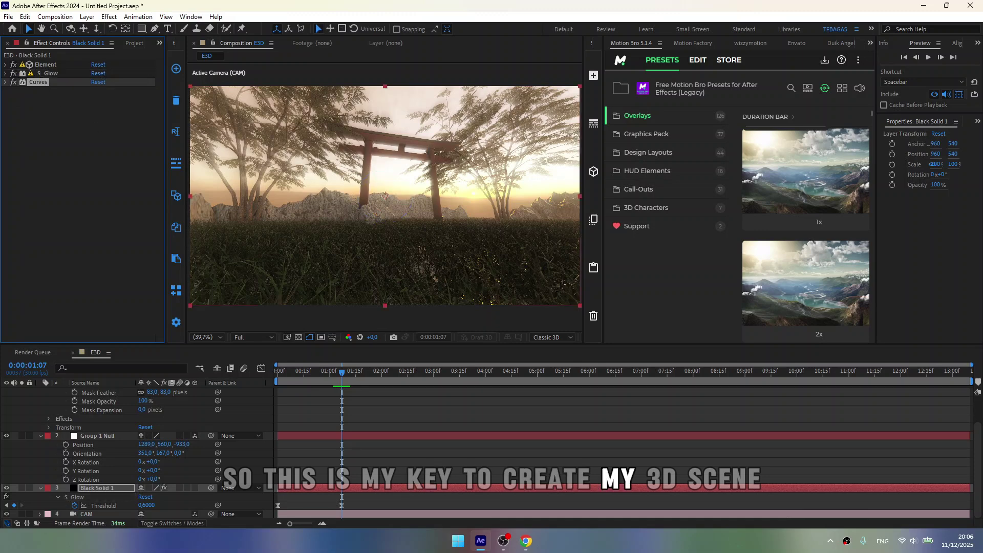
Step: Switch to Chrome to view the torii scene in the YouTube video, and return to After Effects with nothing selected
click(529, 545)
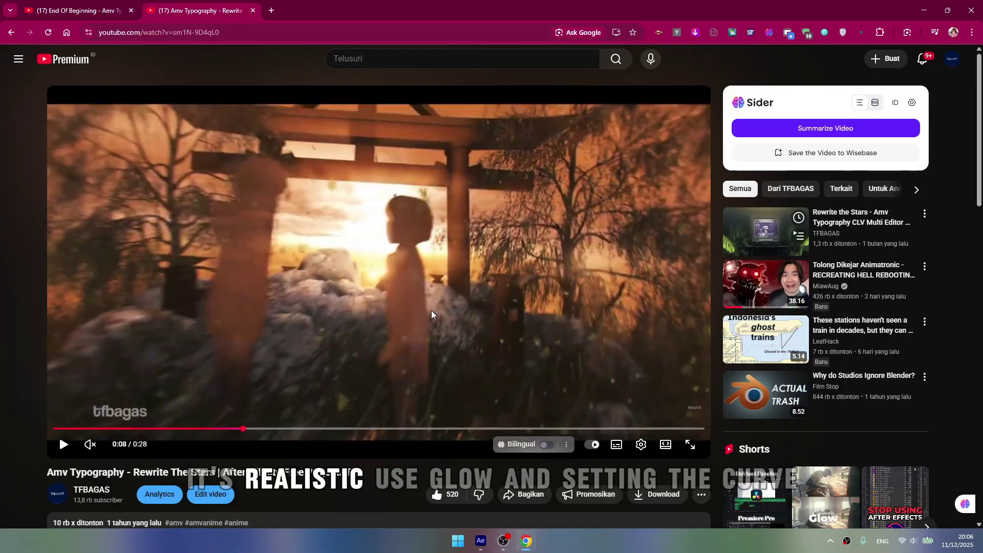
click(480, 541)
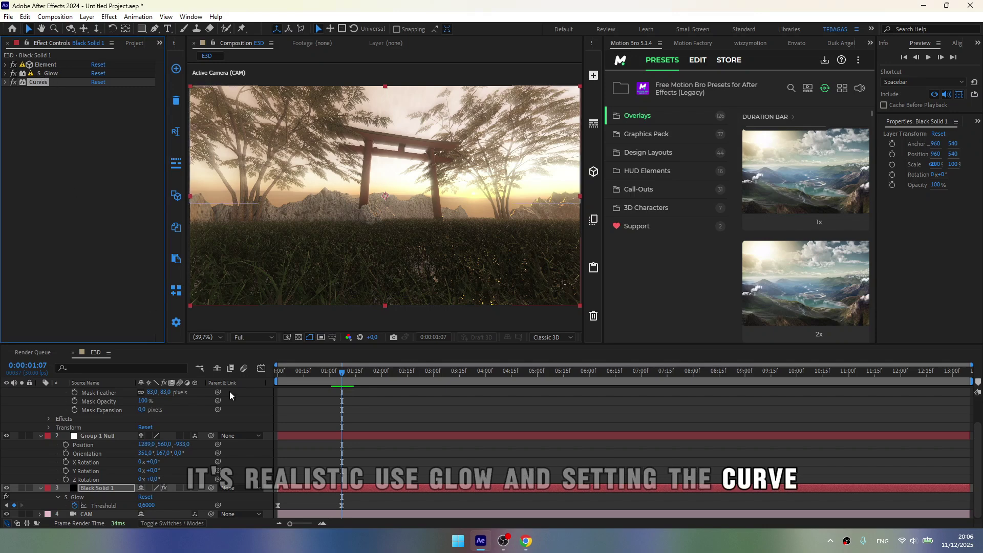
click(356, 413)
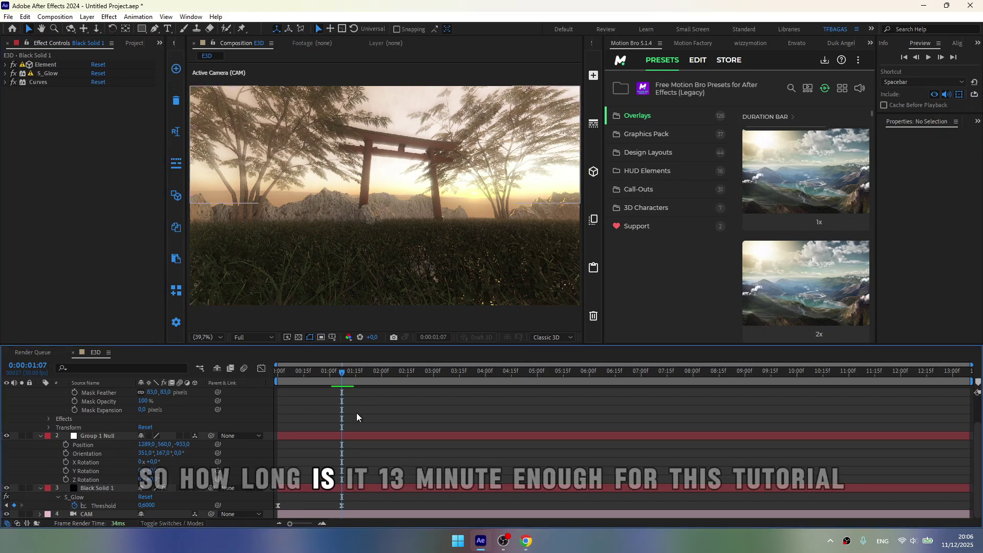